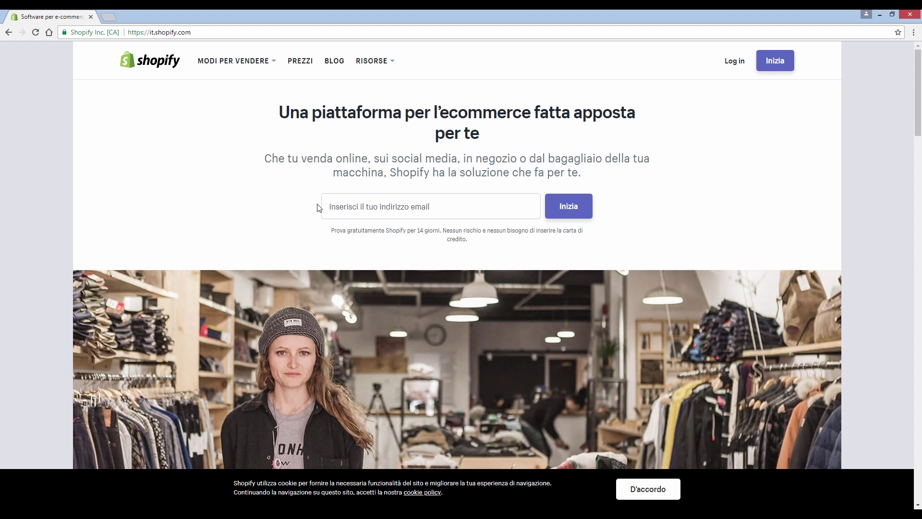
# Step: Enter the signup email address to begin the 14-day free trial
pyautogui.click(384, 214)
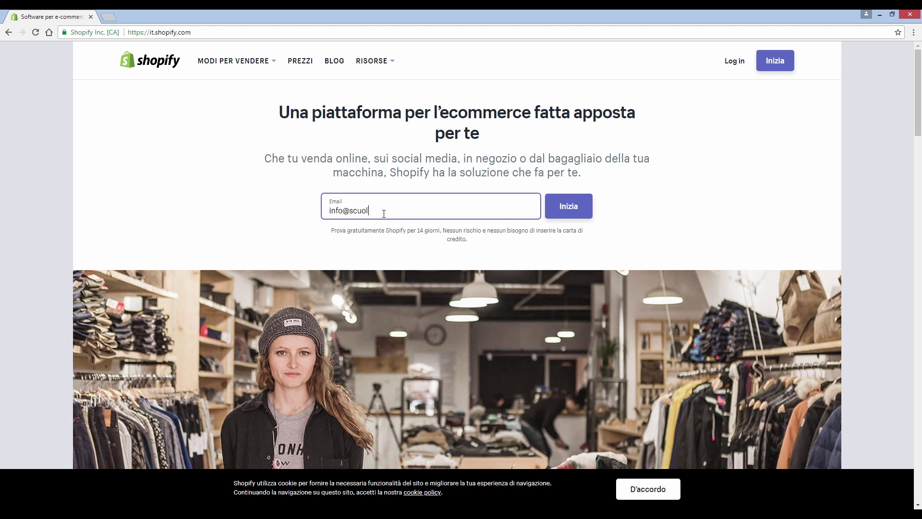
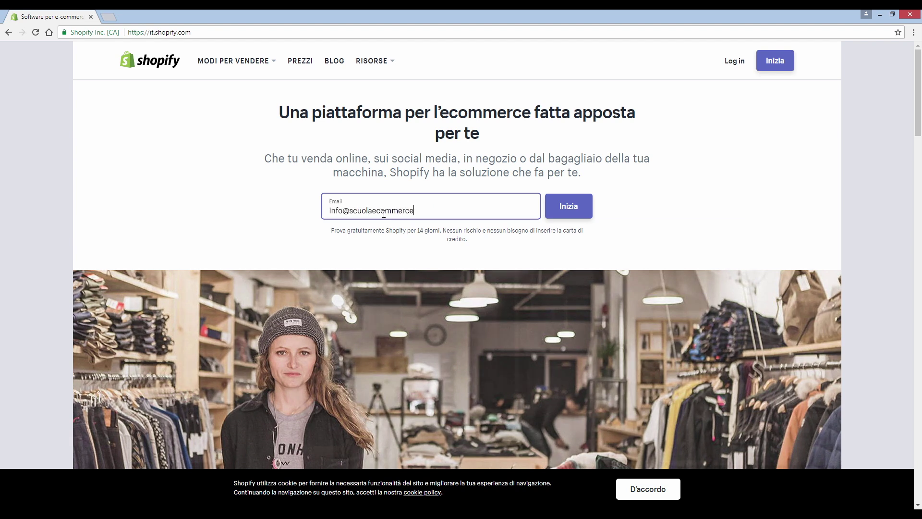
pyautogui.press('Return')
# Step: Enter the account password and the store name 'Trendy store italia', then create the store
pyautogui.write('**************')
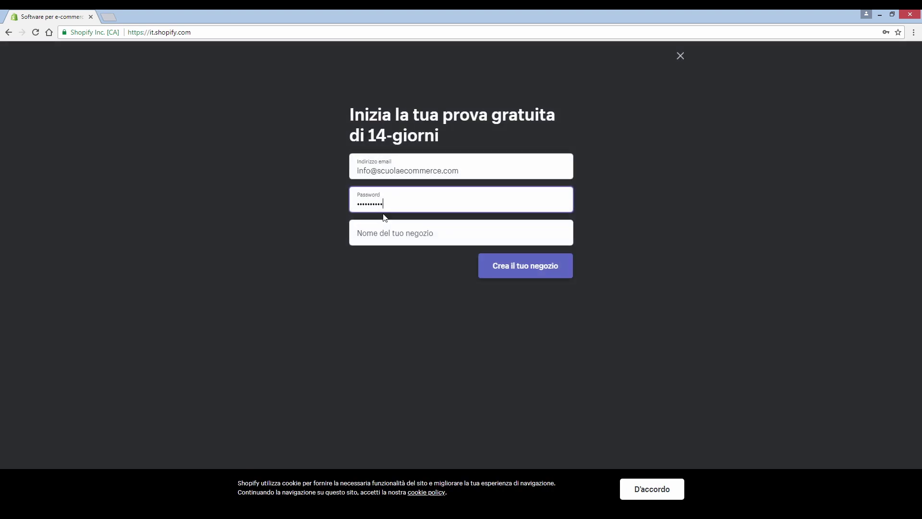
pyautogui.press('Tab')
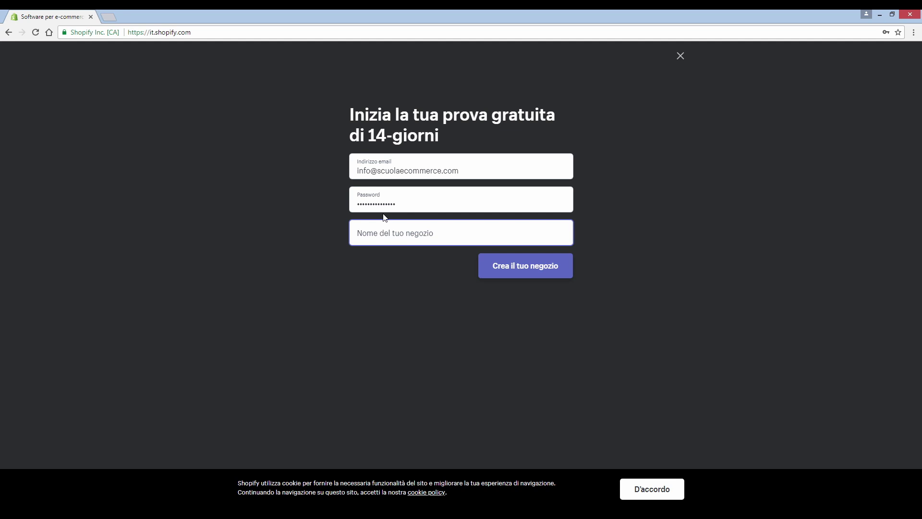
pyautogui.write('Trendy store italia')
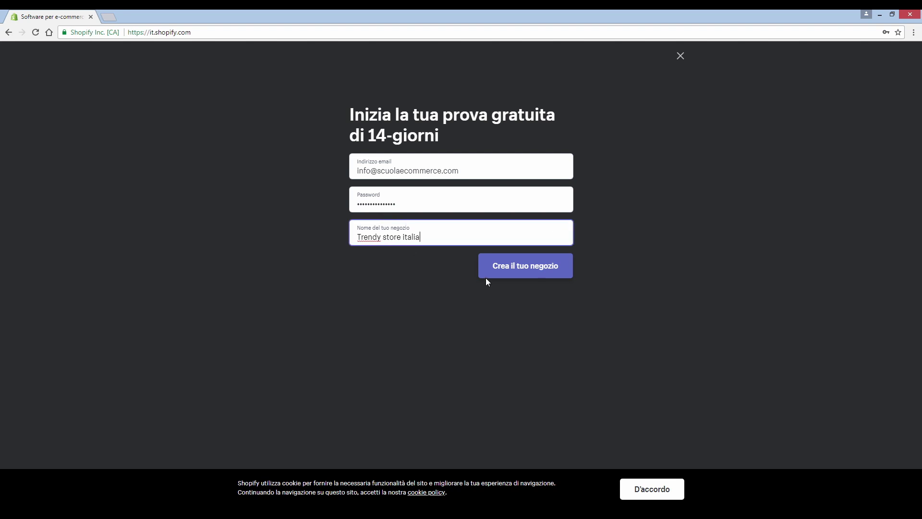
pyautogui.click(531, 273)
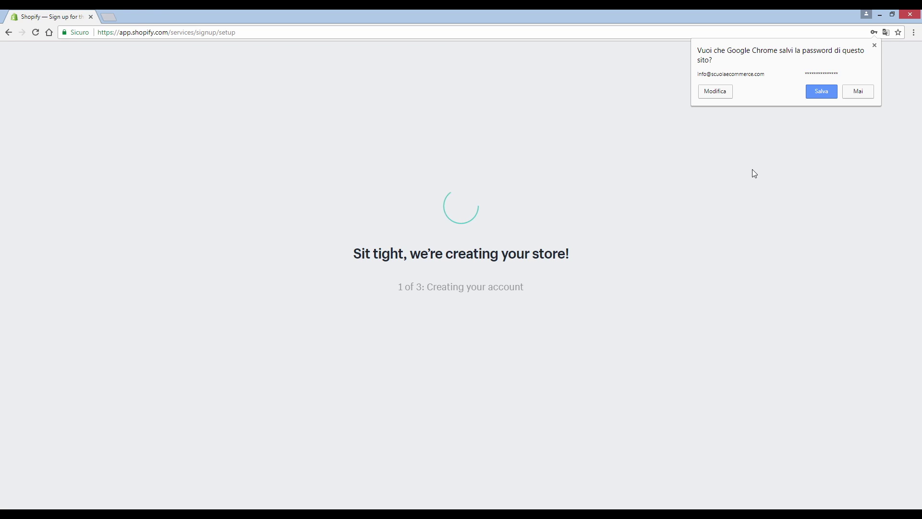
# Step: Decline browser password saving, fill in the owner's first name, last name and street address, and enter the store
pyautogui.click(857, 93)
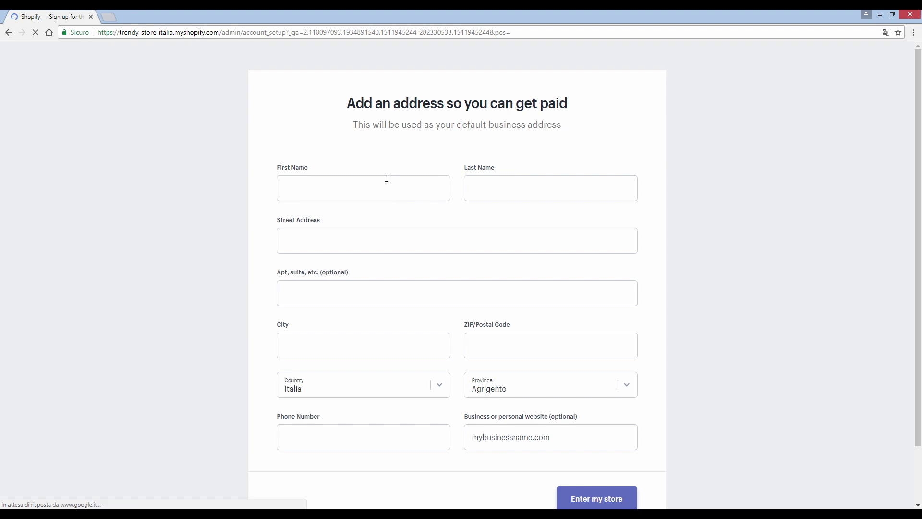
pyautogui.click(369, 180)
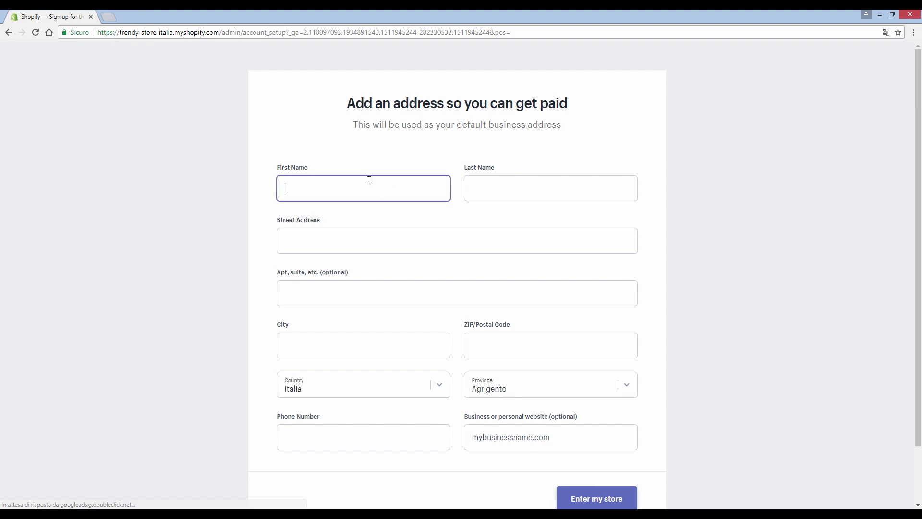
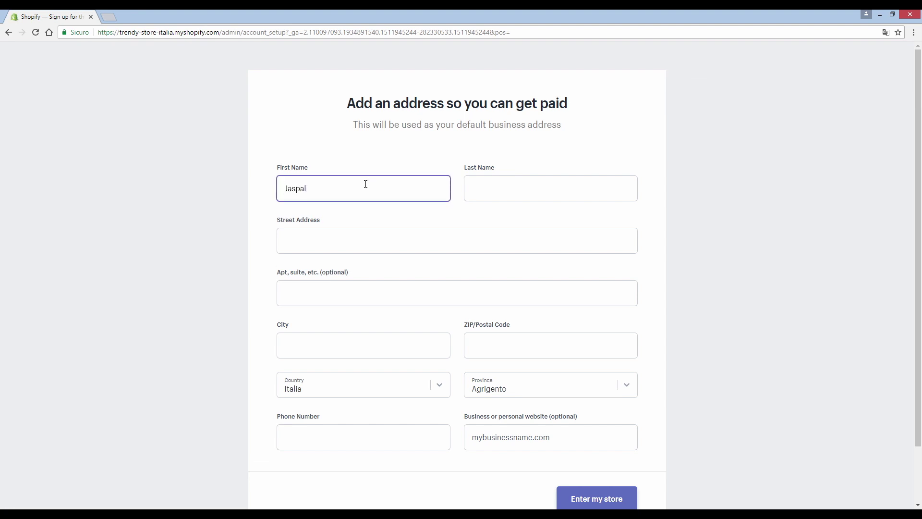
pyautogui.press('Tab')
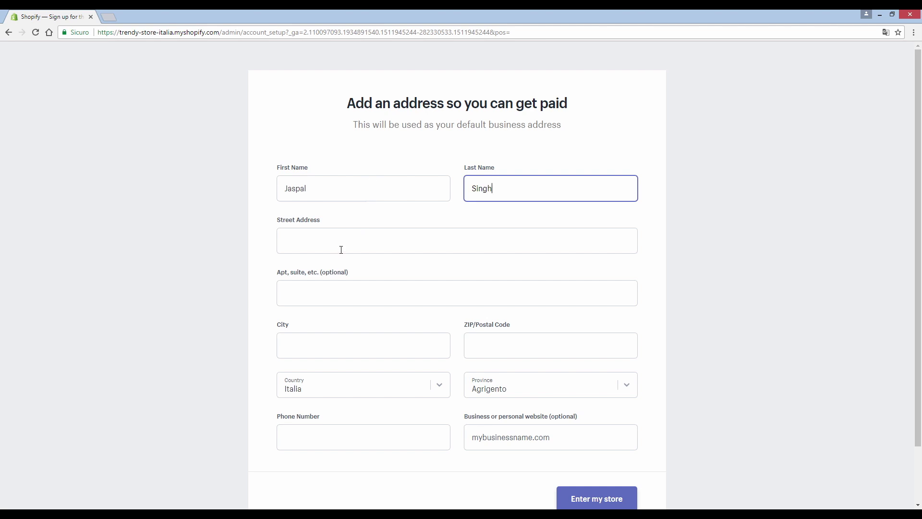
pyautogui.press('Tab')
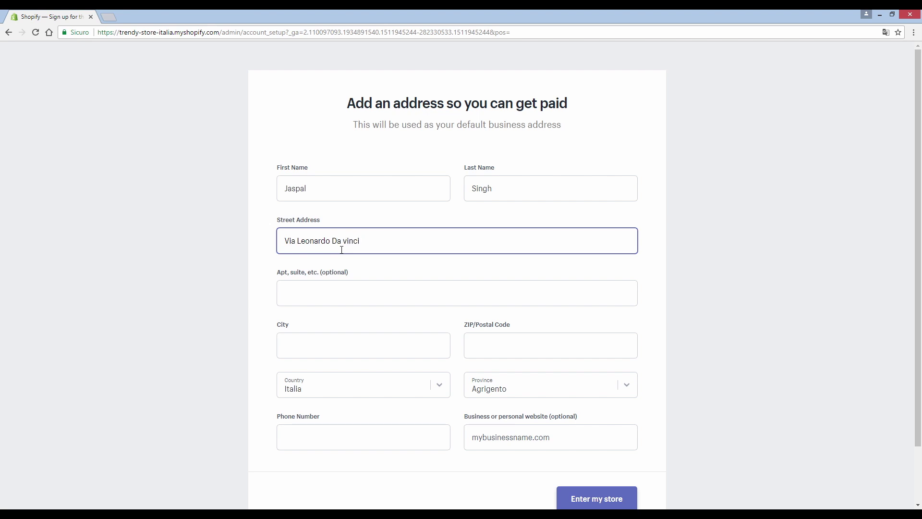
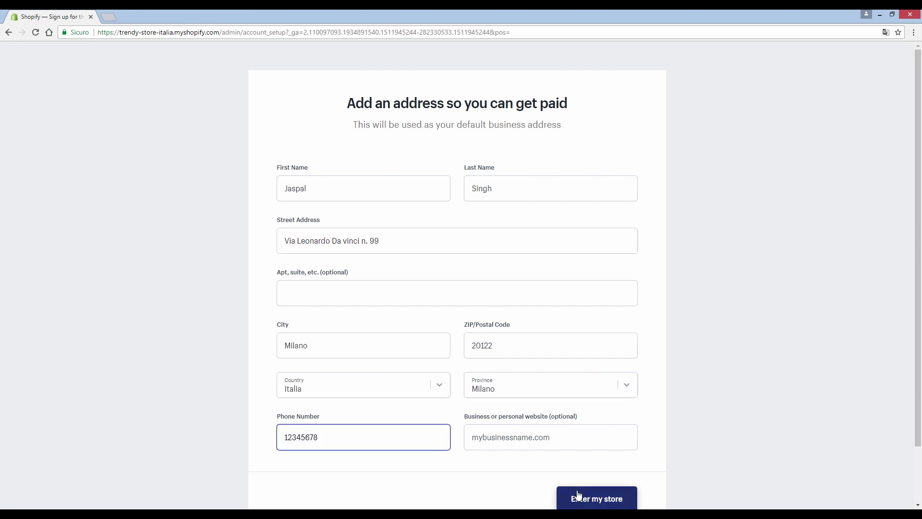
pyautogui.click(578, 495)
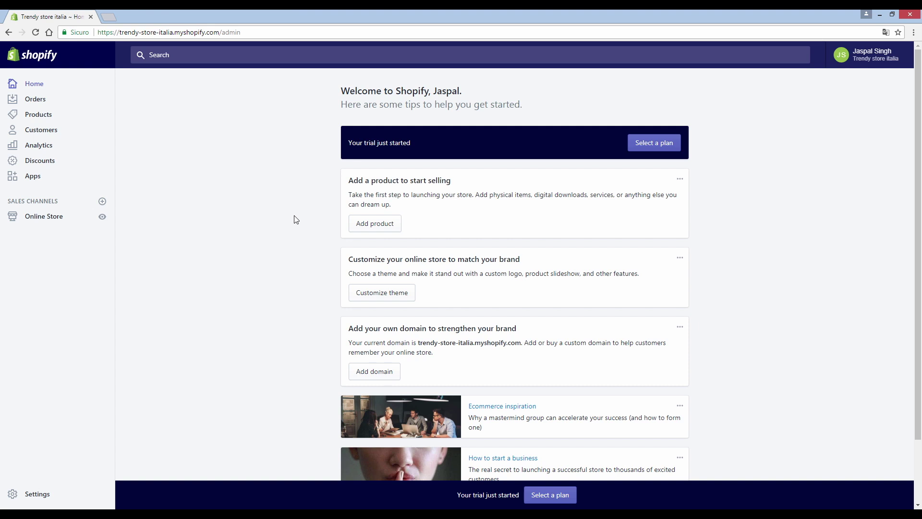
pyautogui.click(103, 218)
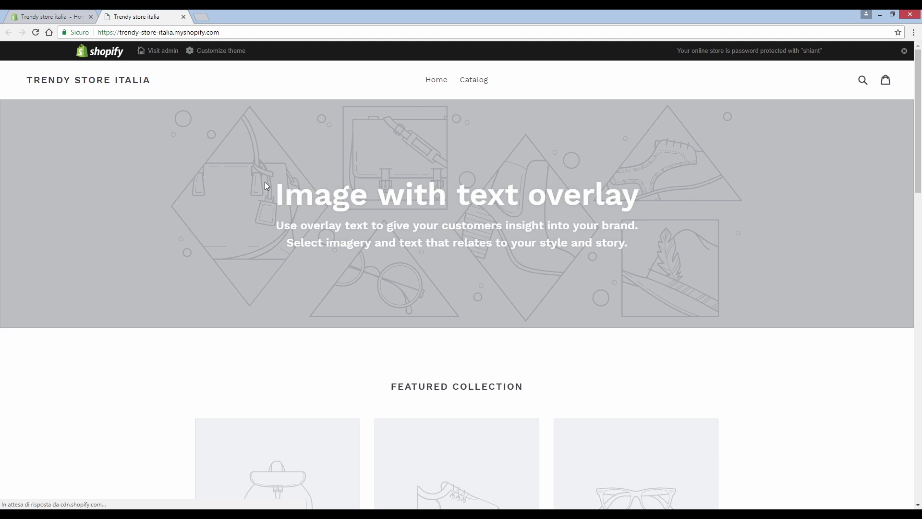
pyautogui.click(183, 17)
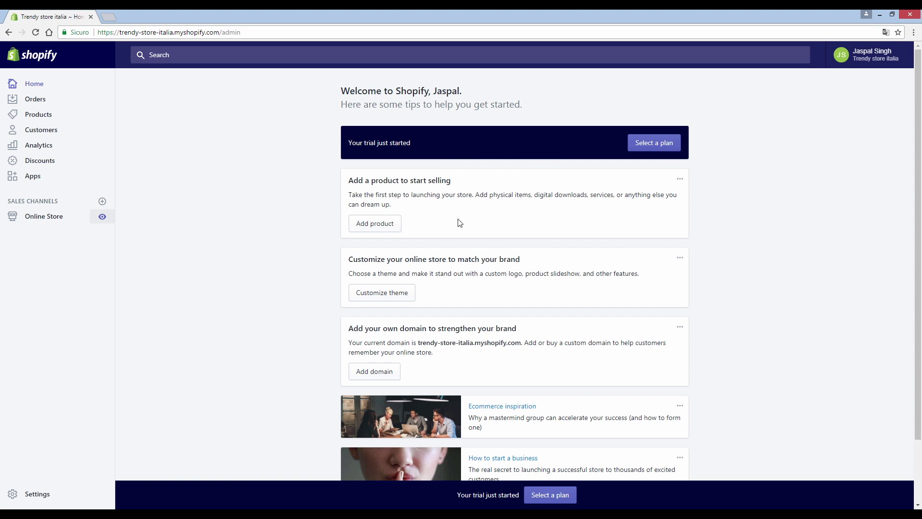
pyautogui.click(102, 216)
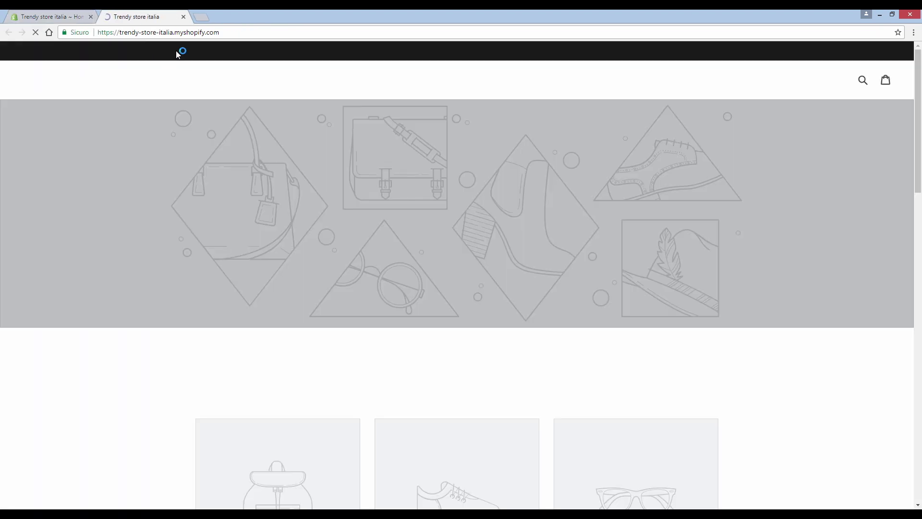
pyautogui.click(221, 32)
pyautogui.hotkey('ctrl', 'c')
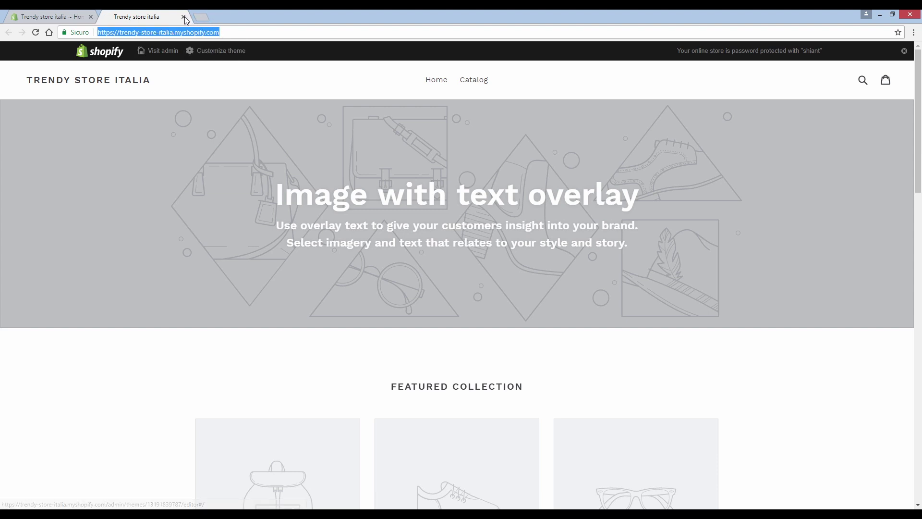
pyautogui.click(183, 17)
pyautogui.click(913, 32)
pyautogui.click(788, 72)
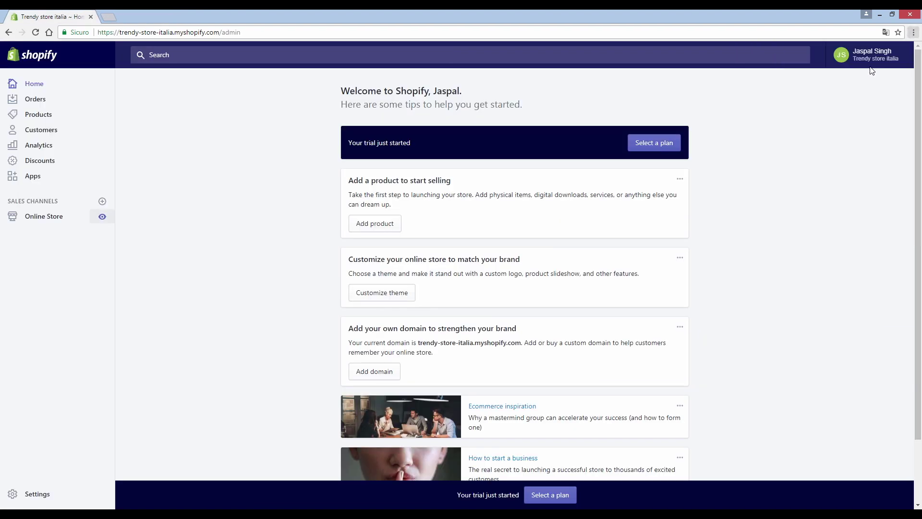
pyautogui.hotkey('ctrl', 'v')
pyautogui.press('Return')
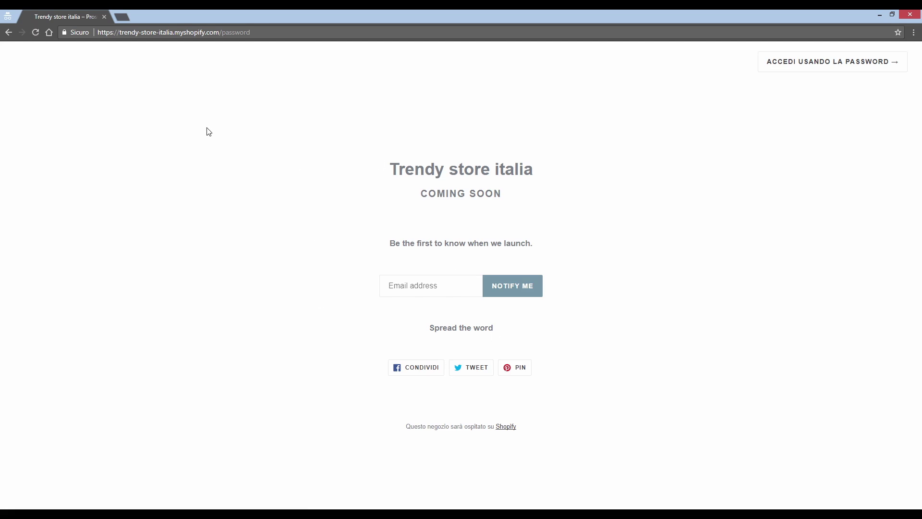
pyautogui.click(104, 17)
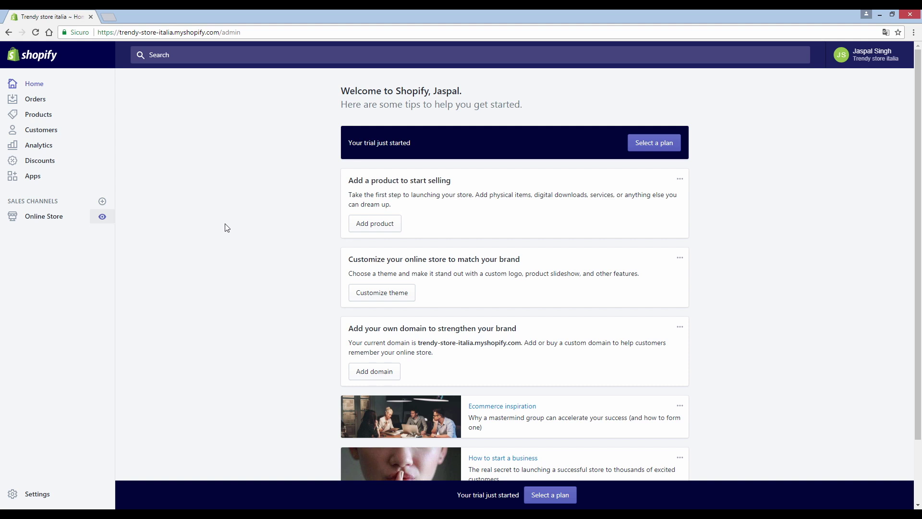
pyautogui.click(44, 119)
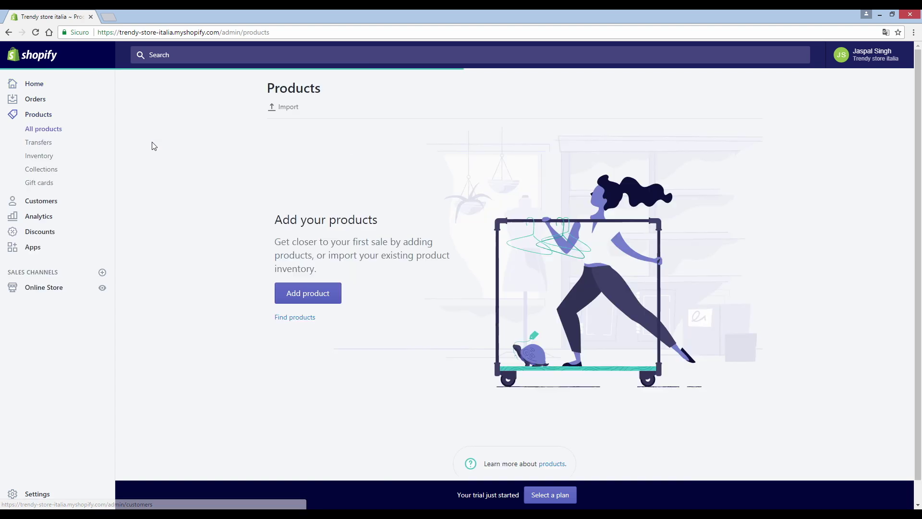
# Step: Start a new product and title it 'Maglietta'
pyautogui.click(315, 298)
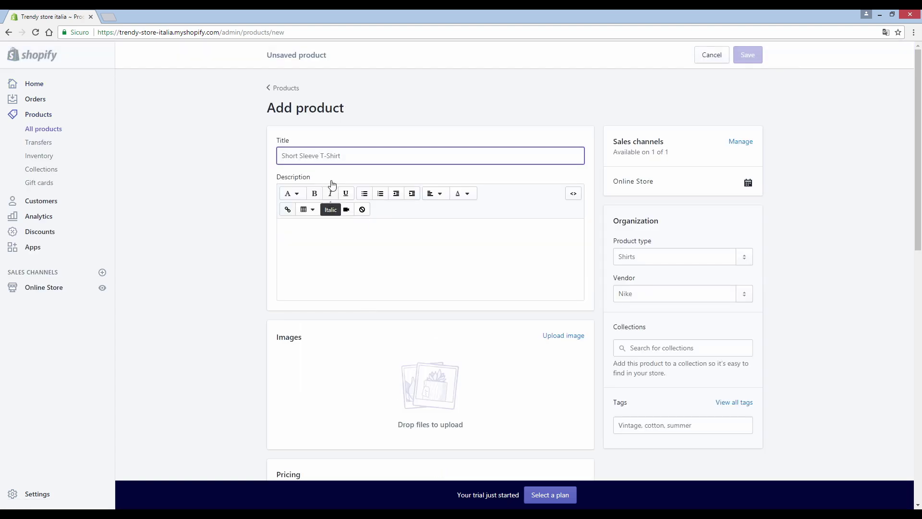
pyautogui.write('magliett')
pyautogui.hotkey('ctrl', 'a')
pyautogui.write('magliet')
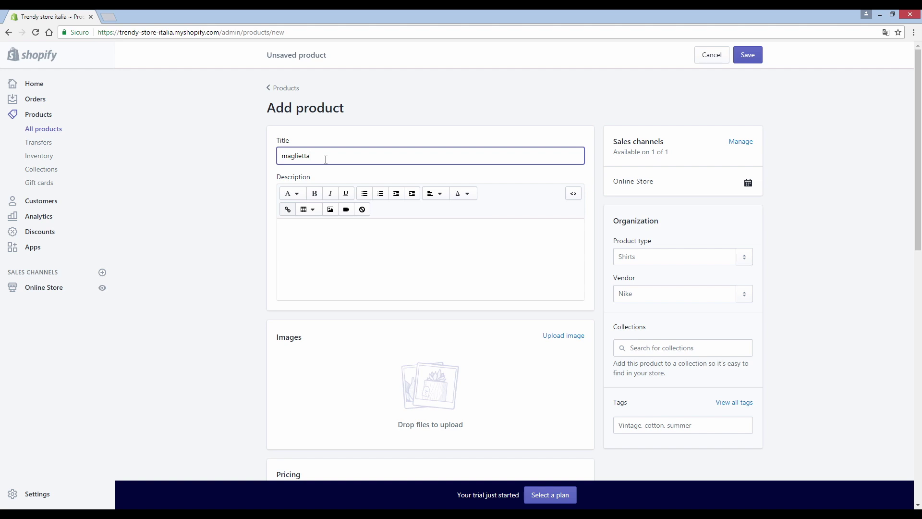
pyautogui.write('ta')
pyautogui.hotkey('ctrl', 'a')
pyautogui.write('Maglietta')
# Step: Paste the description lines Maglietta Uomo, Puro cotone 100%, Maniche corte and format them as bullets
pyautogui.click(319, 237)
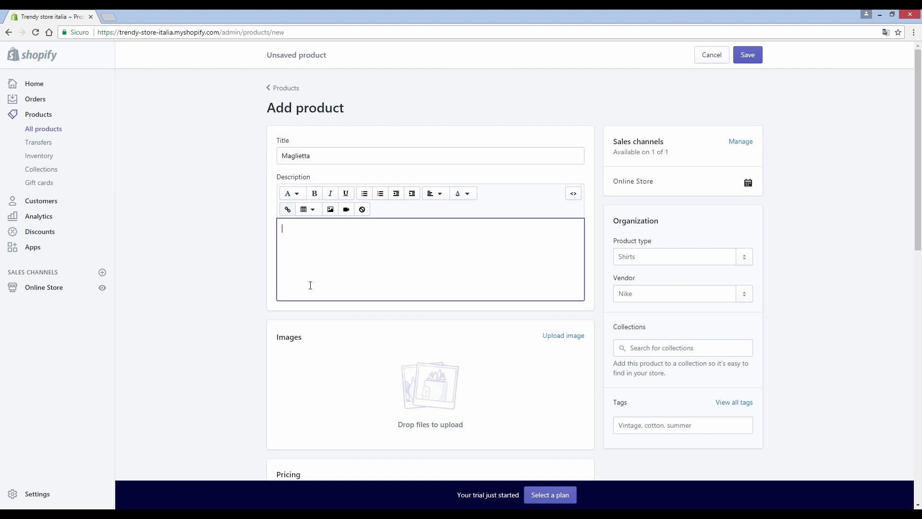
pyautogui.write('Maglietta Uomo Puro cotone 100% Maniche corte')
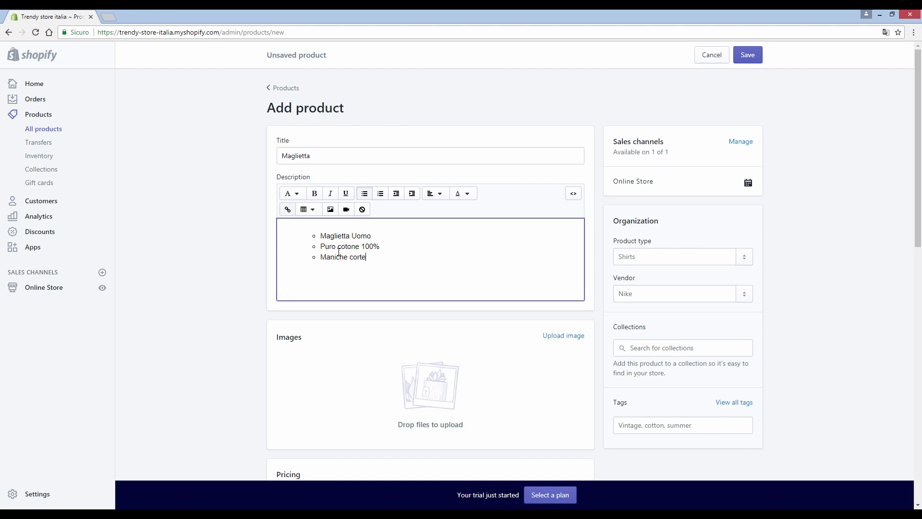
pyautogui.moveTo(370, 261); pyautogui.dragTo(320, 236)
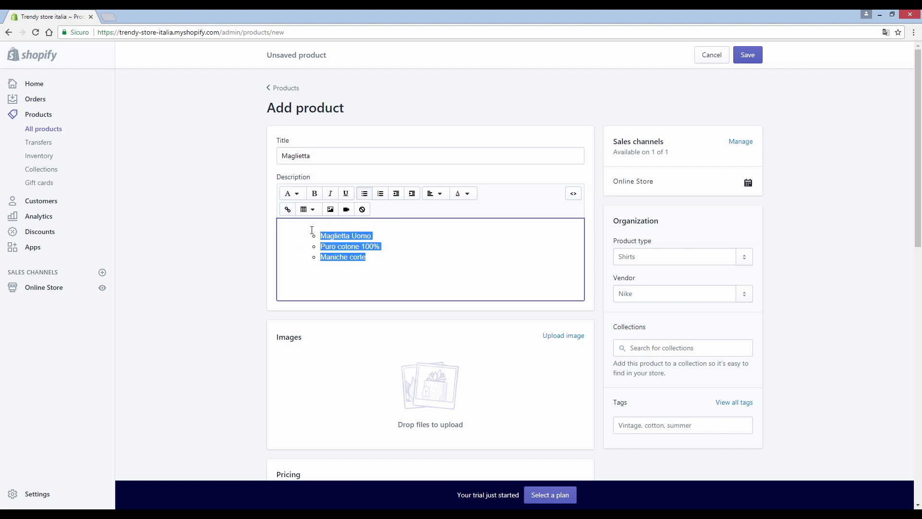
pyautogui.click(365, 193)
pyautogui.click(365, 194)
pyautogui.click(364, 194)
pyautogui.click(378, 258)
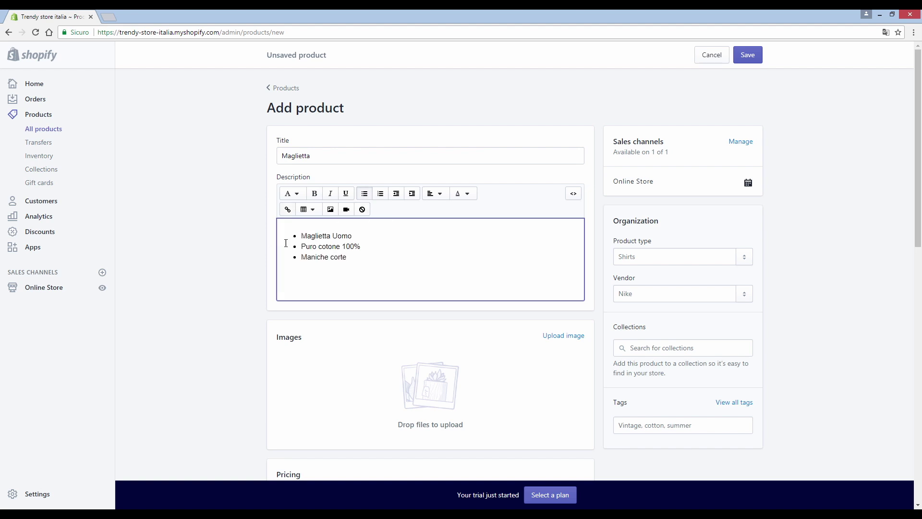
pyautogui.scroll(-1, 286, 243)
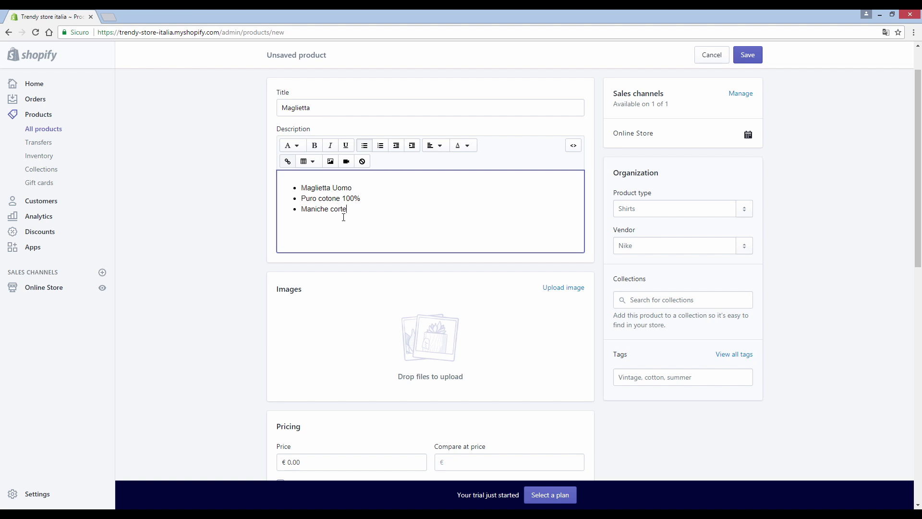
pyautogui.scroll(-1, 432, 279)
pyautogui.scroll(1, 528, 284)
pyautogui.scroll(-1, 557, 288)
# Step: Upload maglietta-rossa from the Download > Shopify folder as the first product image
pyautogui.click(556, 241)
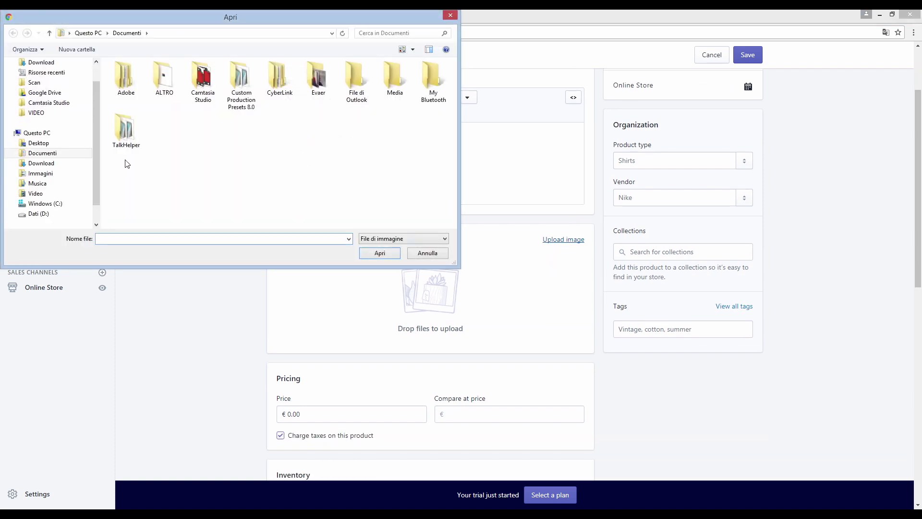
pyautogui.click(60, 167)
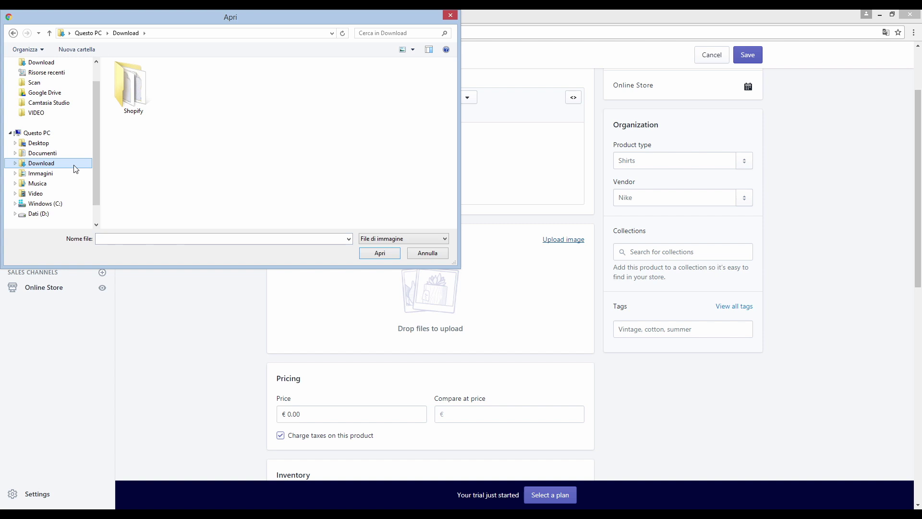
pyautogui.doubleClick(140, 117)
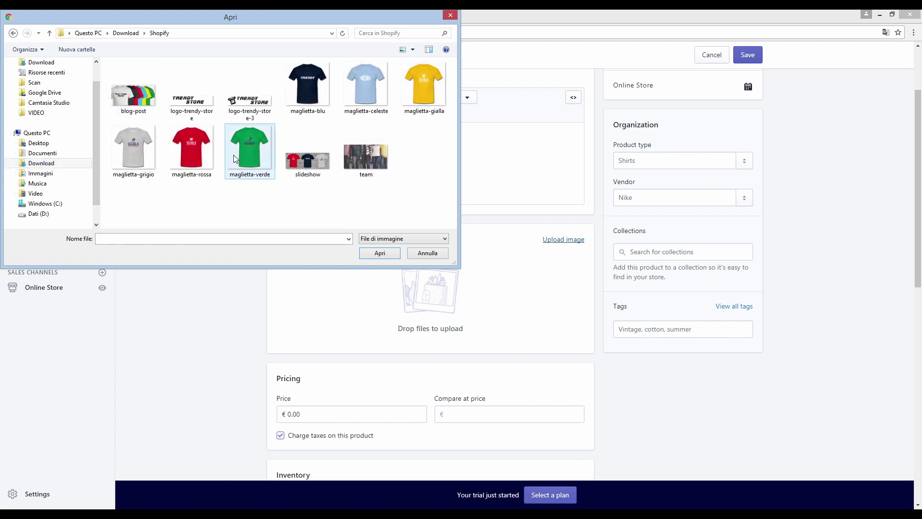
pyautogui.click(194, 154)
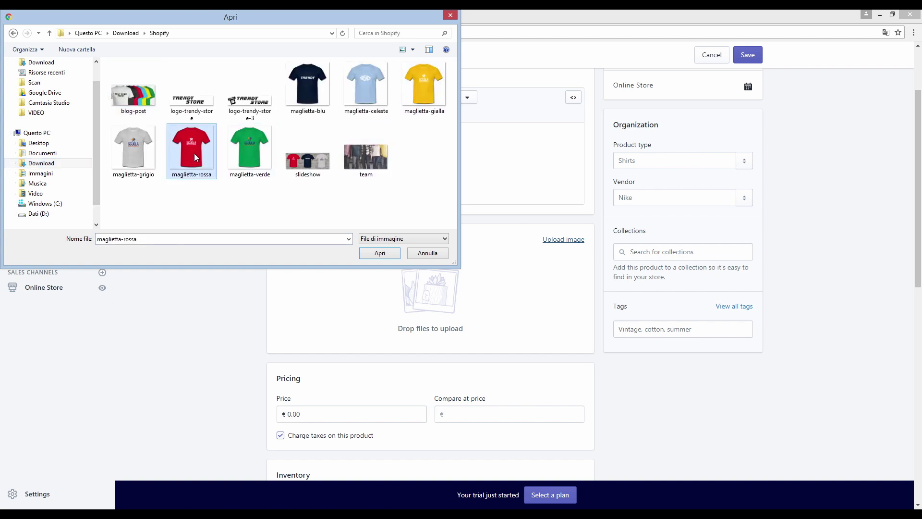
pyautogui.click(385, 254)
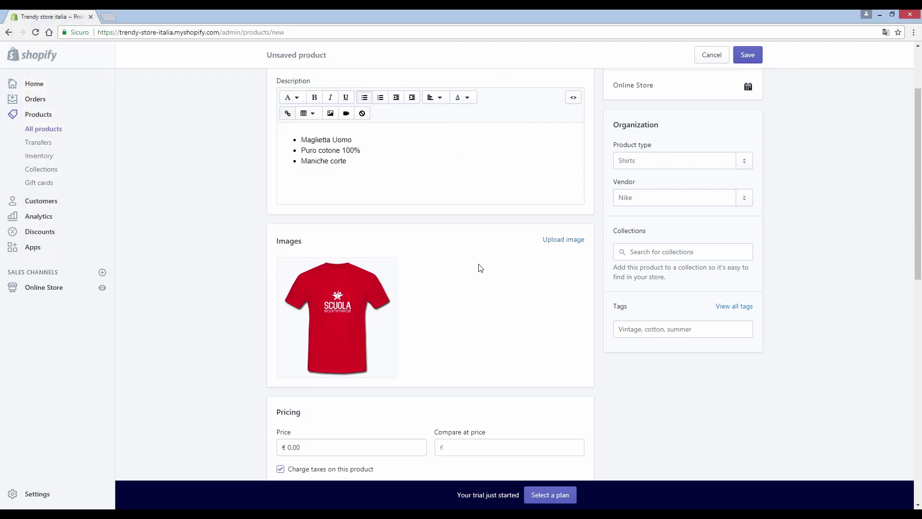
# Step: Upload maglietta-gialla as the second product image
pyautogui.click(564, 240)
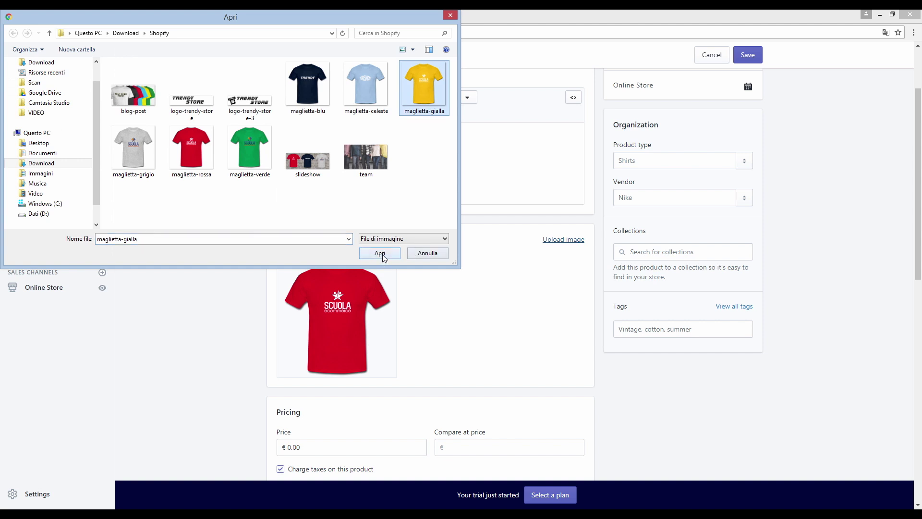
pyautogui.click(382, 254)
pyautogui.scroll(-4, 474, 292)
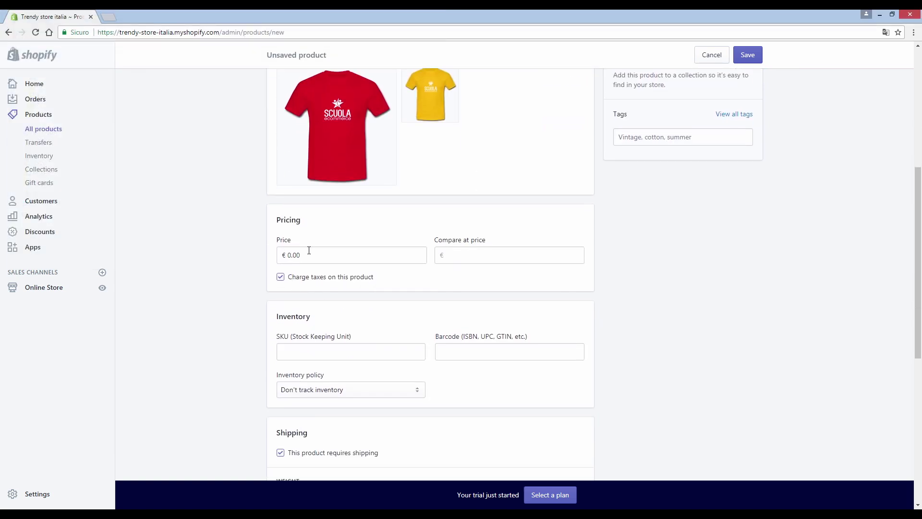
# Step: Set the price to €10.00 and the compare-at price to €20.00
pyautogui.click(299, 257)
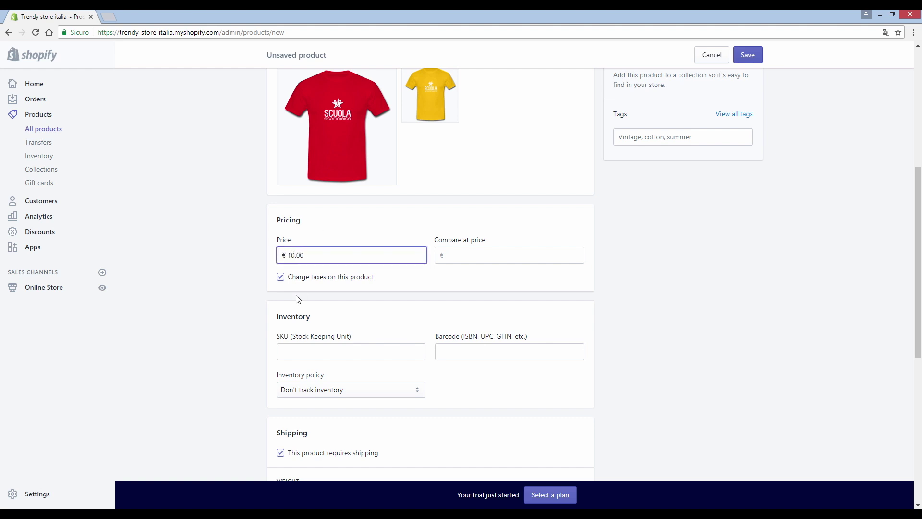
pyautogui.click(462, 256)
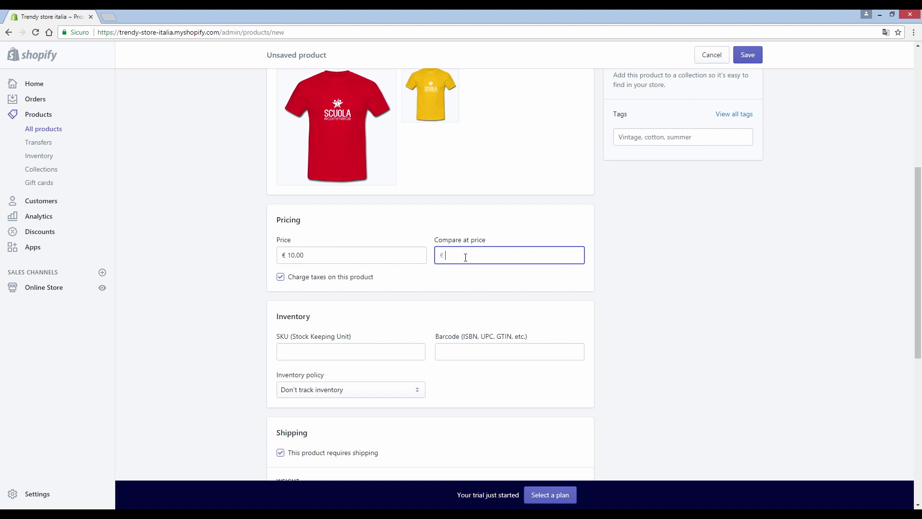
pyautogui.write('20')
pyautogui.click(465, 280)
pyautogui.scroll(-1, 433, 284)
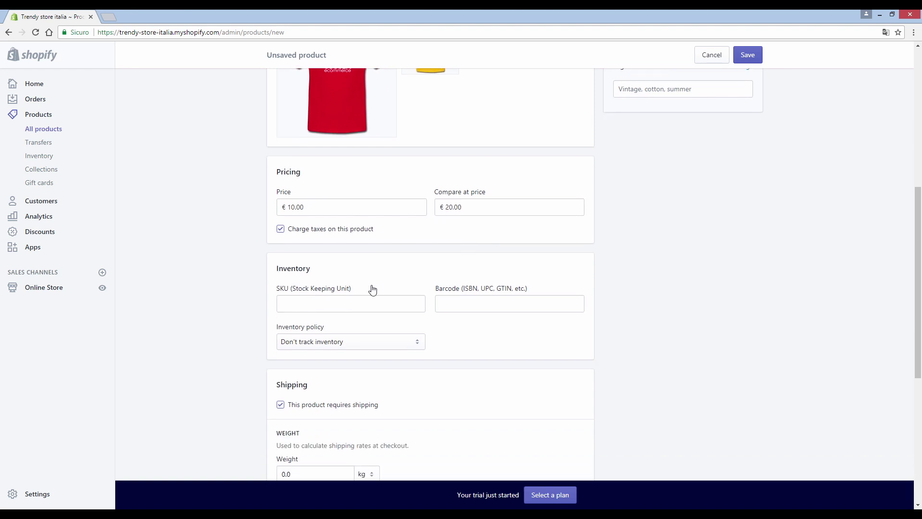
pyautogui.scroll(-1, 300, 294)
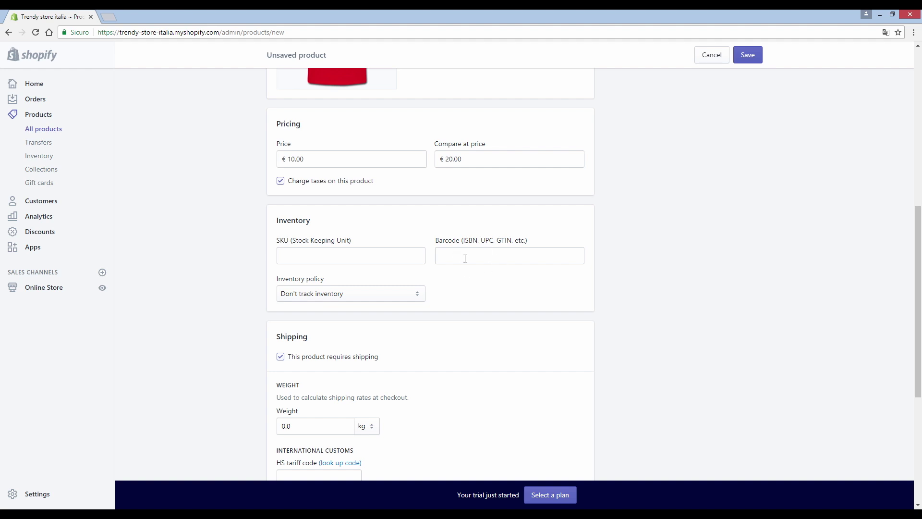
pyautogui.scroll(-1, 470, 264)
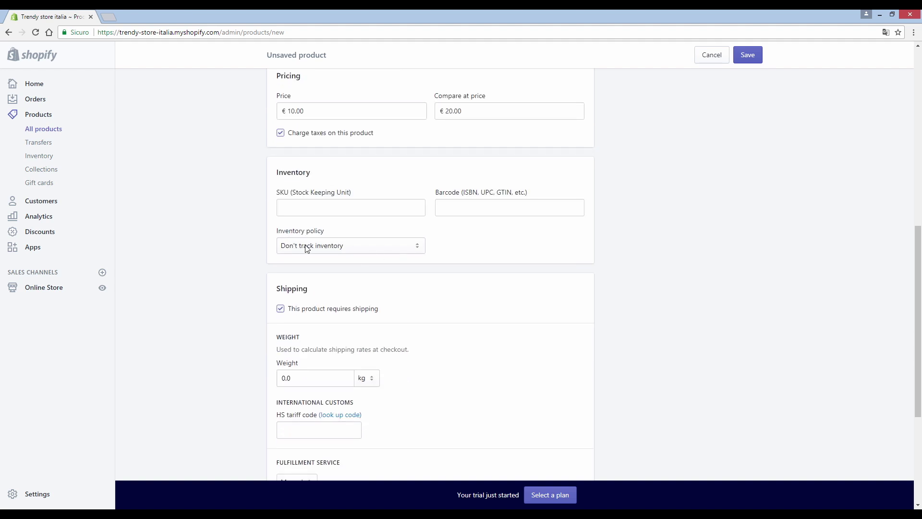
# Step: Set the inventory policy to 'Shopify tracks this product's inventory' with quantity 1
pyautogui.click(331, 247)
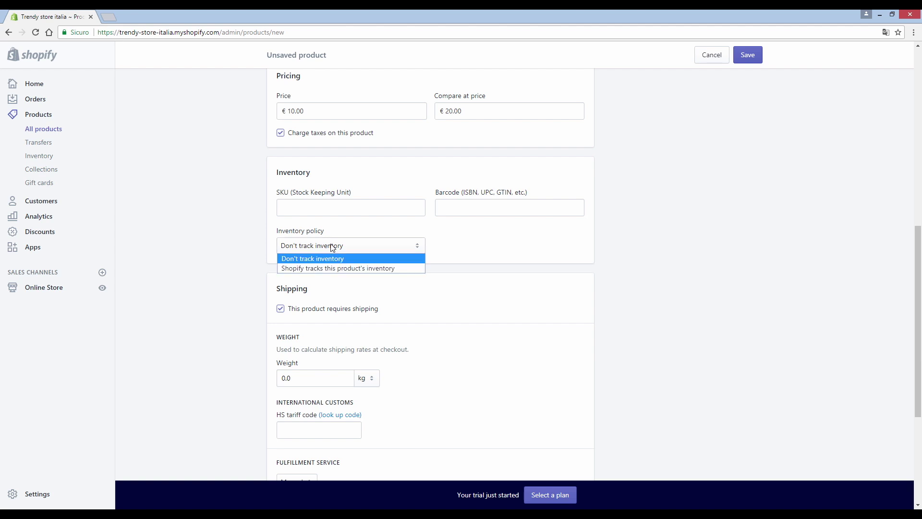
pyautogui.click(332, 265)
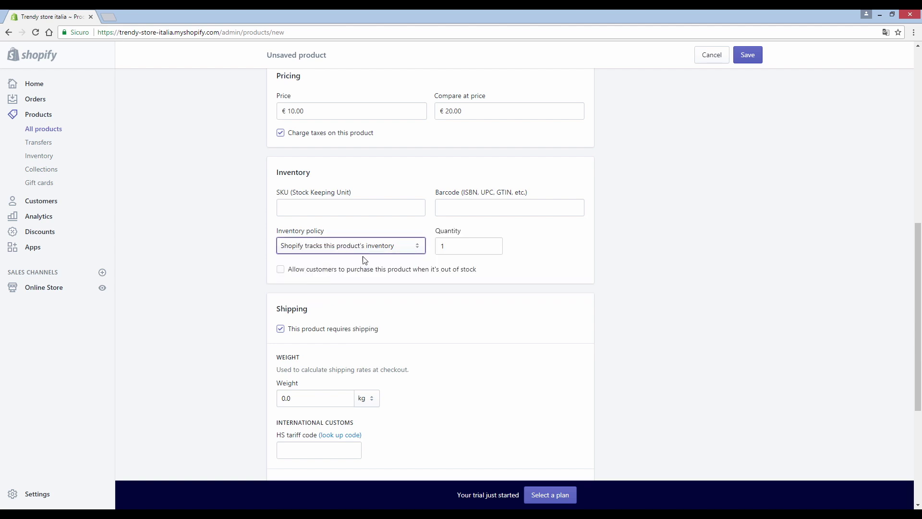
pyautogui.click(449, 250)
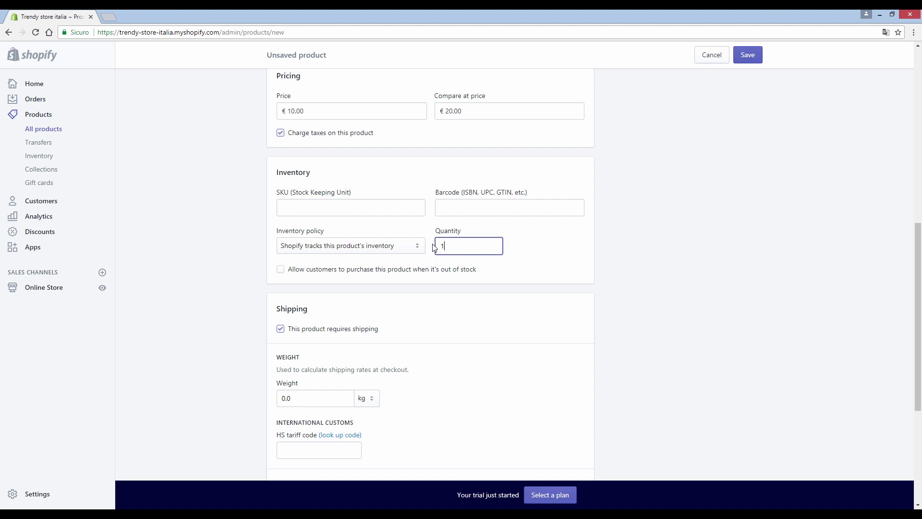
pyautogui.scroll(-1, 453, 249)
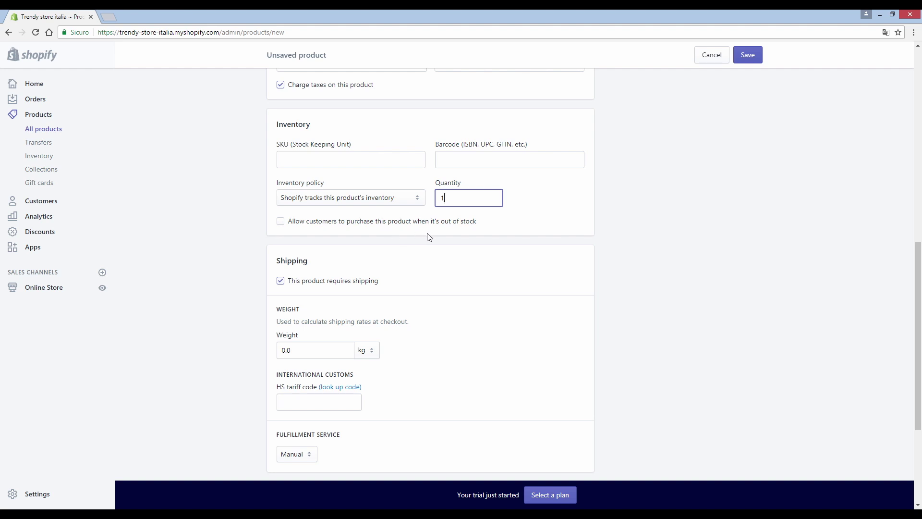
pyautogui.scroll(-1, 417, 235)
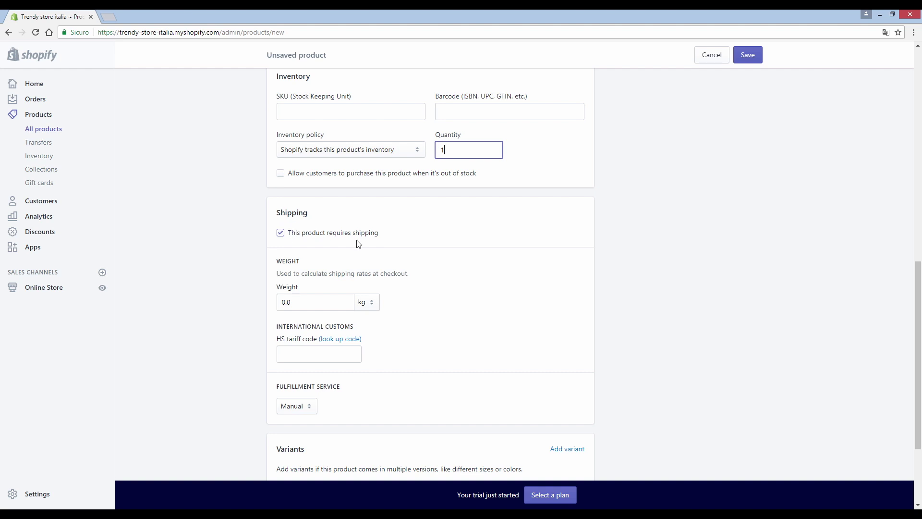
pyautogui.scroll(-1, 356, 243)
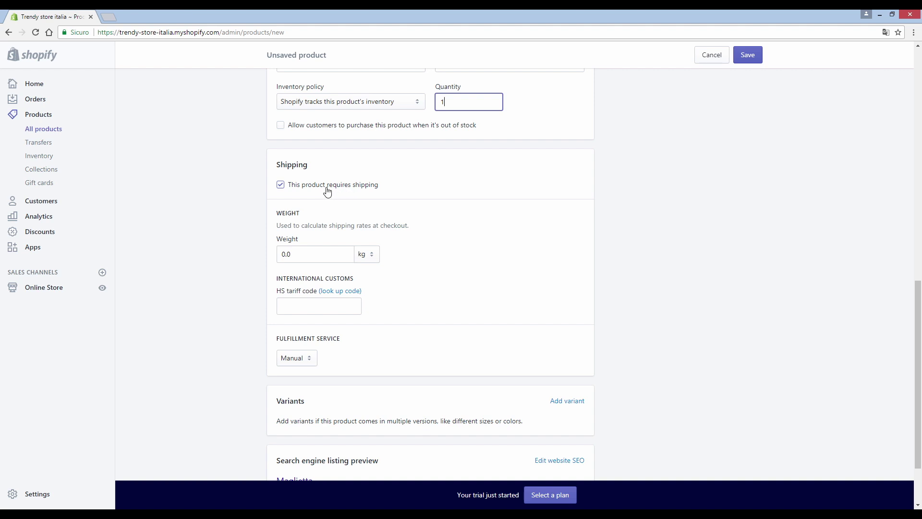
# Step: Keep 'This product requires shipping' checked and enter a 0.5 kg weight
pyautogui.click(280, 184)
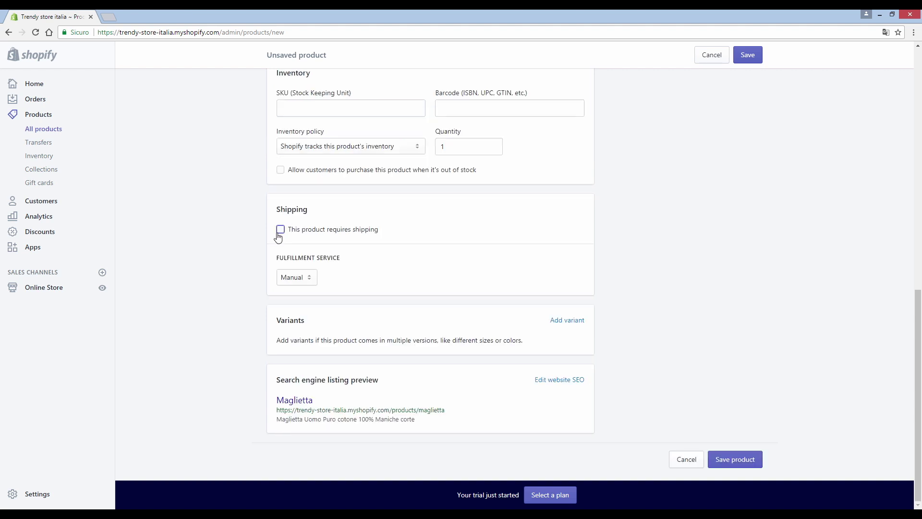
pyautogui.click(473, 225)
pyautogui.click(281, 229)
pyautogui.scroll(-3, 376, 233)
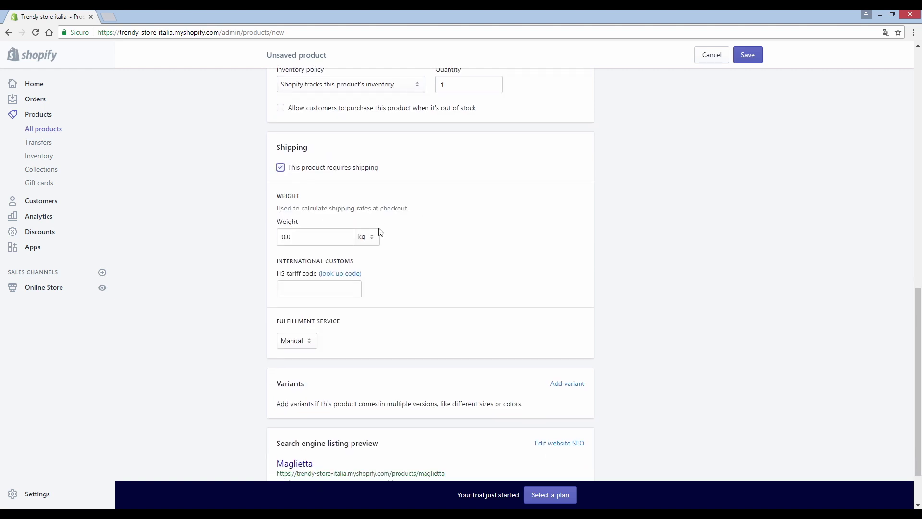
pyautogui.click(307, 175)
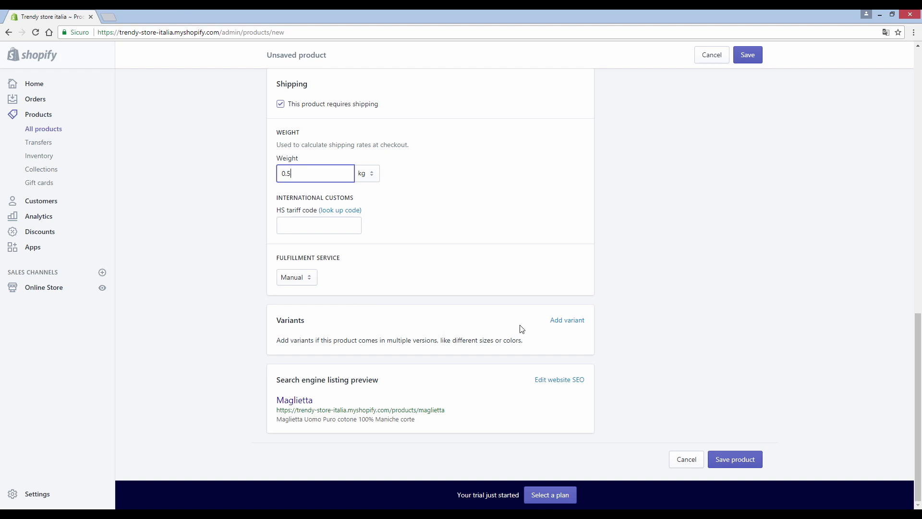
# Step: Add a variant option named Taglia with values s, m, l and xl
pyautogui.click(556, 322)
pyautogui.scroll(-2, 469, 321)
pyautogui.doubleClick(312, 311)
pyautogui.write('Taglia')
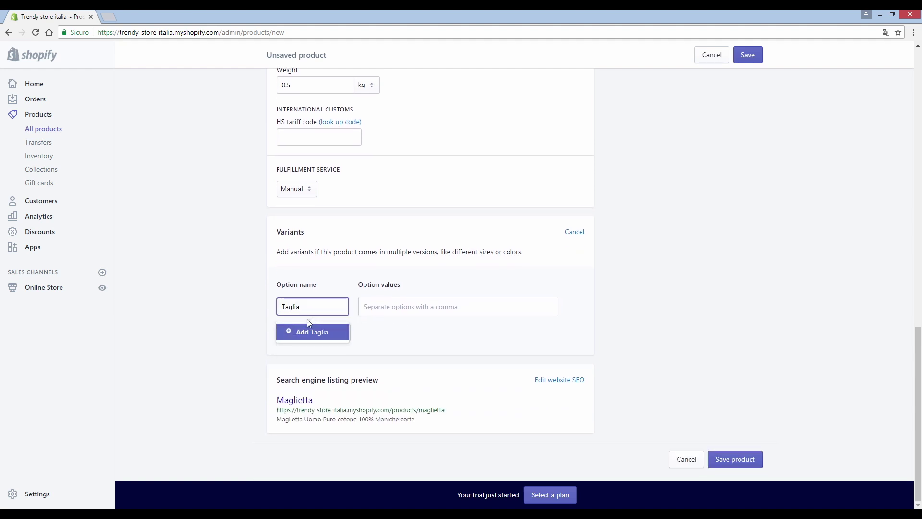
pyautogui.click(319, 333)
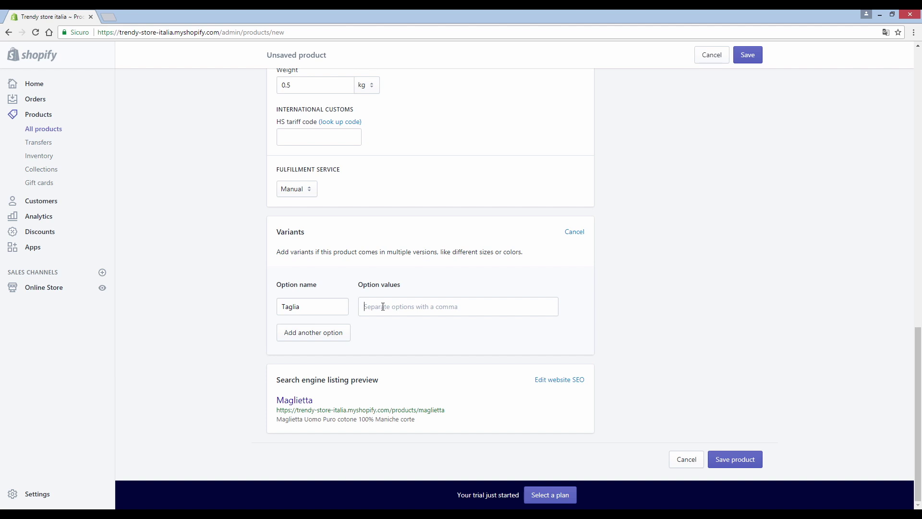
pyautogui.click(382, 307)
pyautogui.write('s')
pyautogui.press('Return')
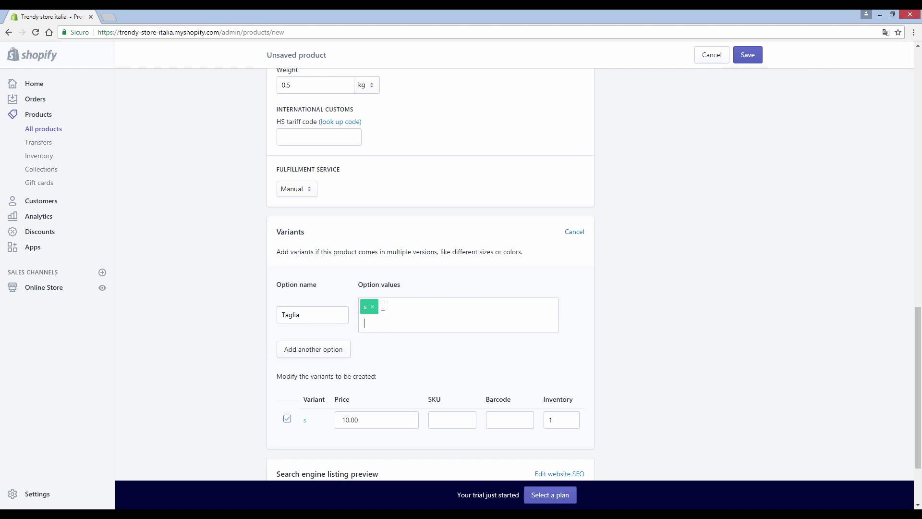
pyautogui.write('m')
pyautogui.press('Return')
pyautogui.write('l')
pyautogui.press('Return')
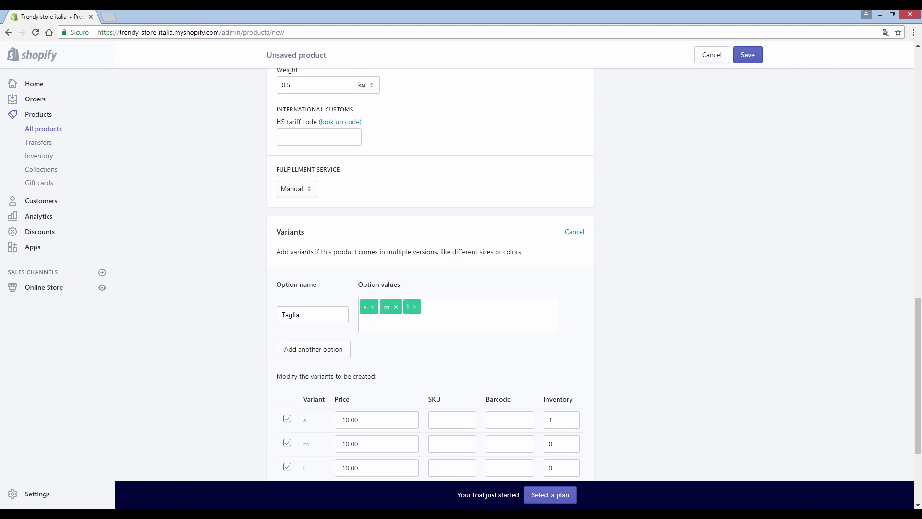
pyautogui.write('xl')
pyautogui.press('Return')
# Step: Add a second option named Colore with values rosso and giallo
pyautogui.click(312, 349)
pyautogui.doubleClick(309, 350)
pyautogui.write('Colore')
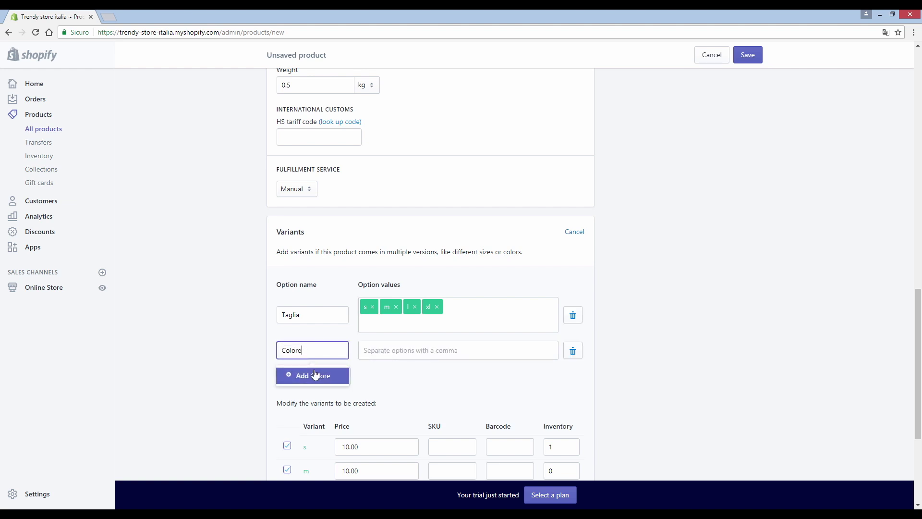
pyautogui.click(316, 375)
pyautogui.click(386, 349)
pyautogui.write('ros')
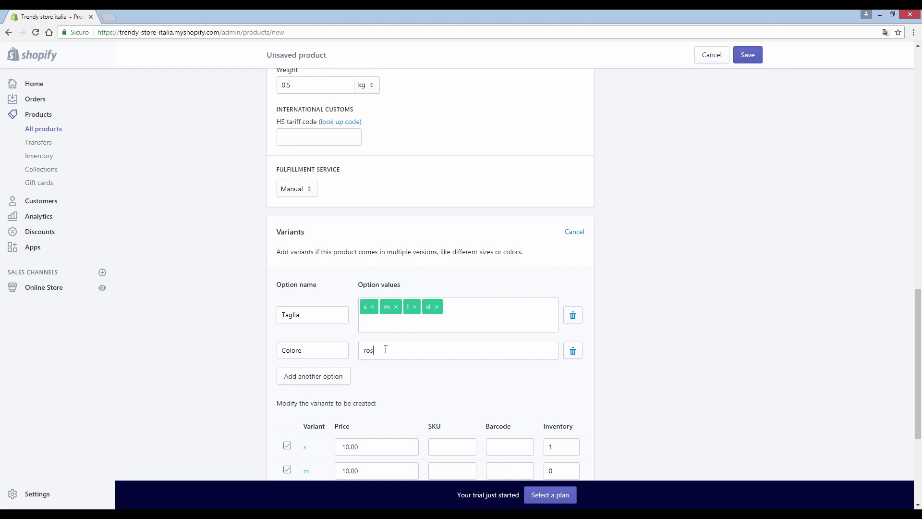
pyautogui.write('so,giall')
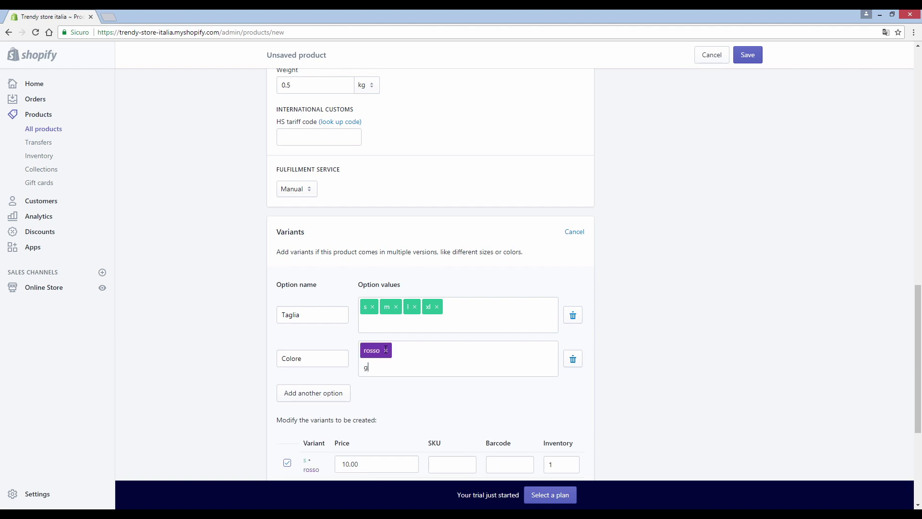
pyautogui.write('o,')
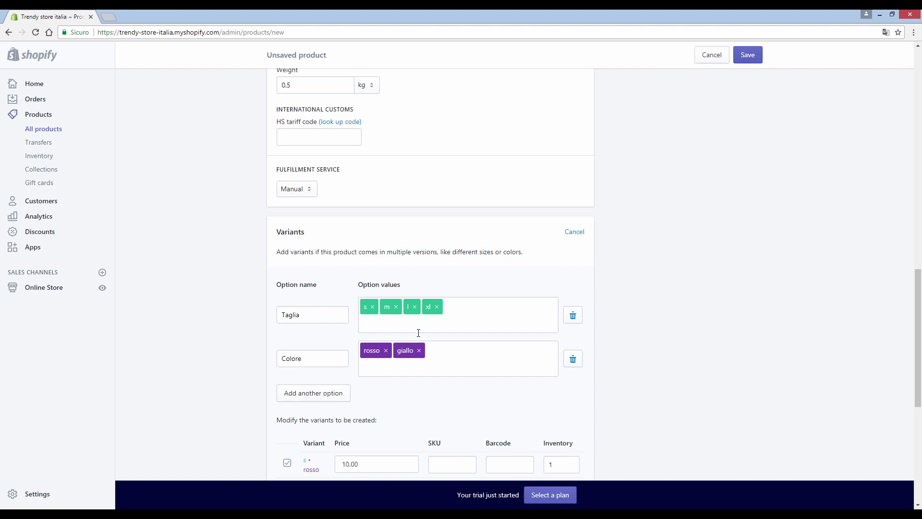
pyautogui.scroll(-4, 419, 333)
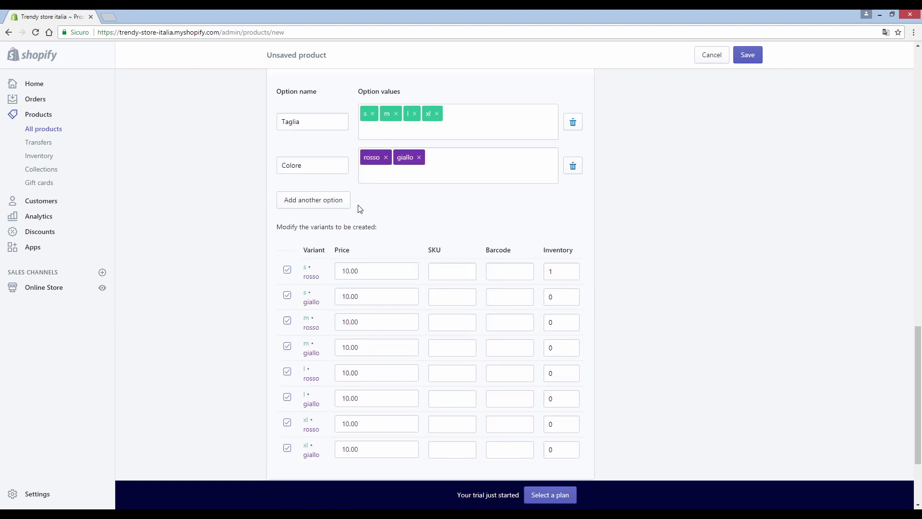
# Step: Enter inventory 10 for each of the eight size/colour variants and save the product
pyautogui.scroll(-1, 413, 162)
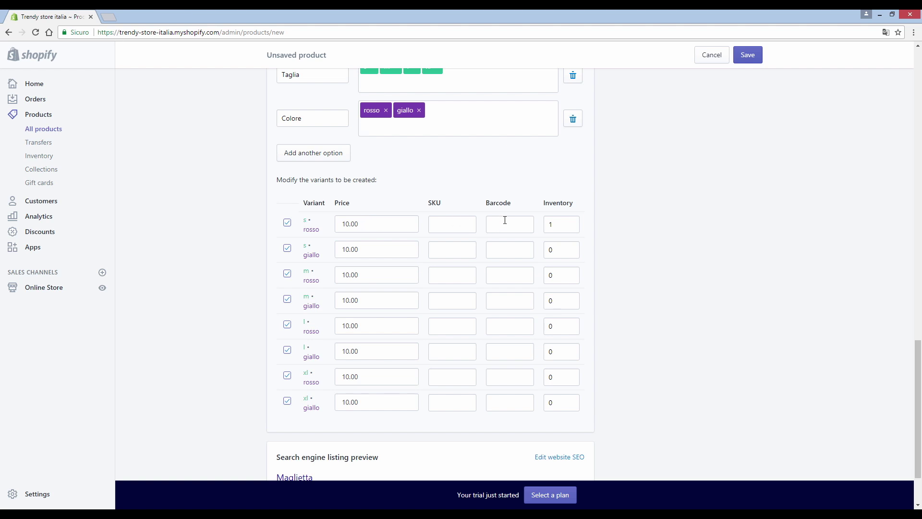
pyautogui.click(569, 228)
pyautogui.moveTo(559, 224); pyautogui.dragTo(524, 221)
pyautogui.click(559, 248)
pyautogui.scroll(-2, 552, 238)
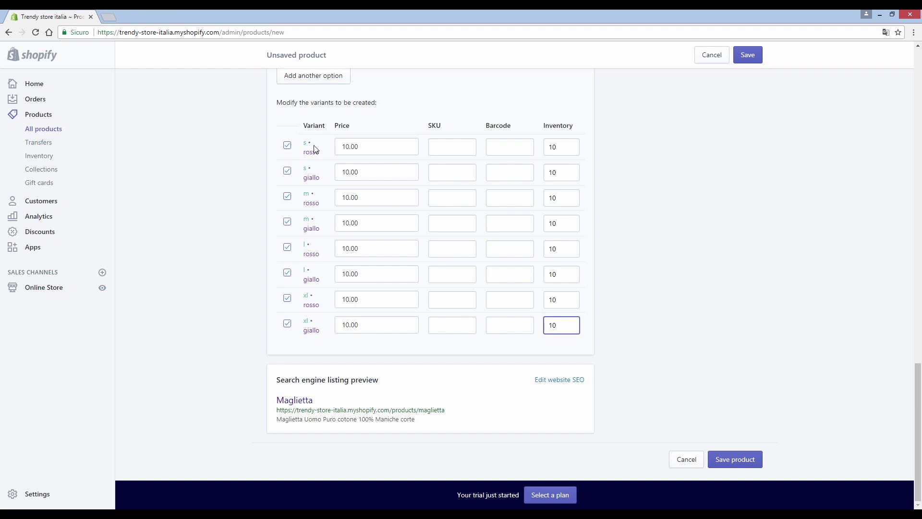
pyautogui.click(287, 171)
pyautogui.click(747, 460)
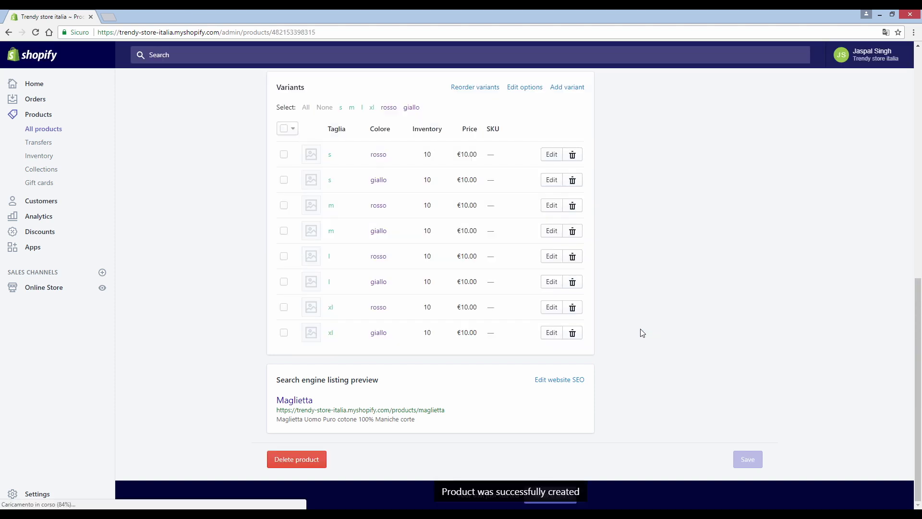
# Step: Assign the red shirt image to the s rosso variant
pyautogui.scroll(-2, 597, 294)
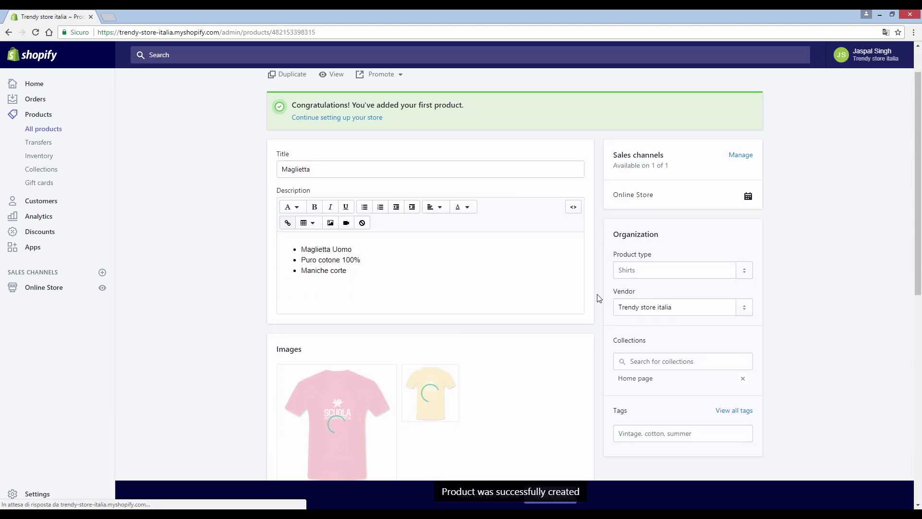
pyautogui.scroll(-8, 476, 241)
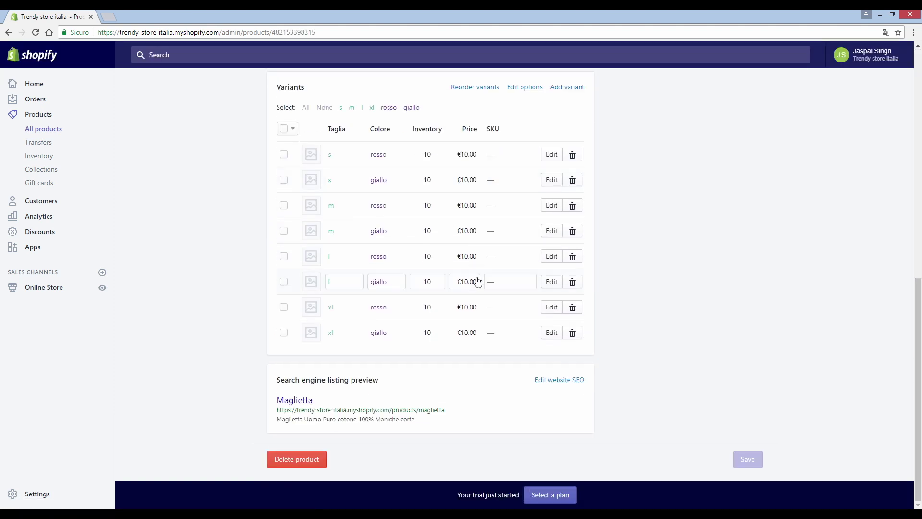
pyautogui.click(340, 162)
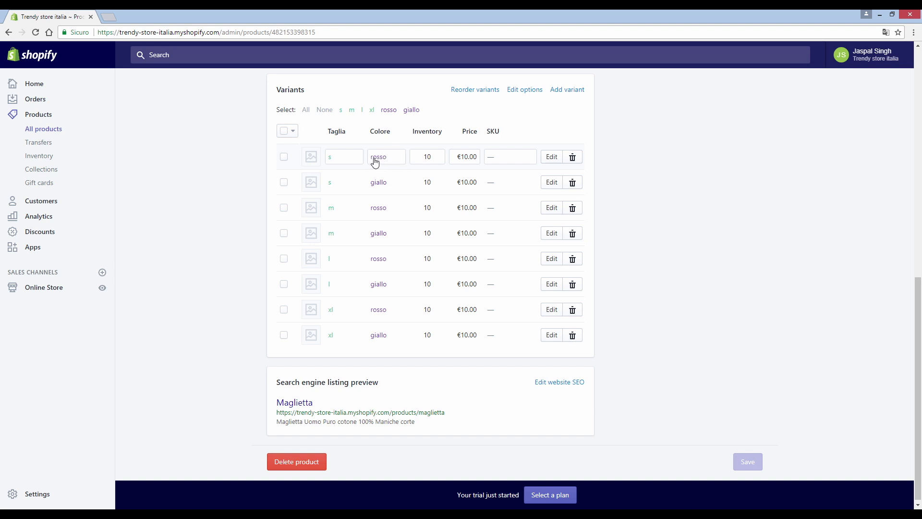
pyautogui.click(310, 158)
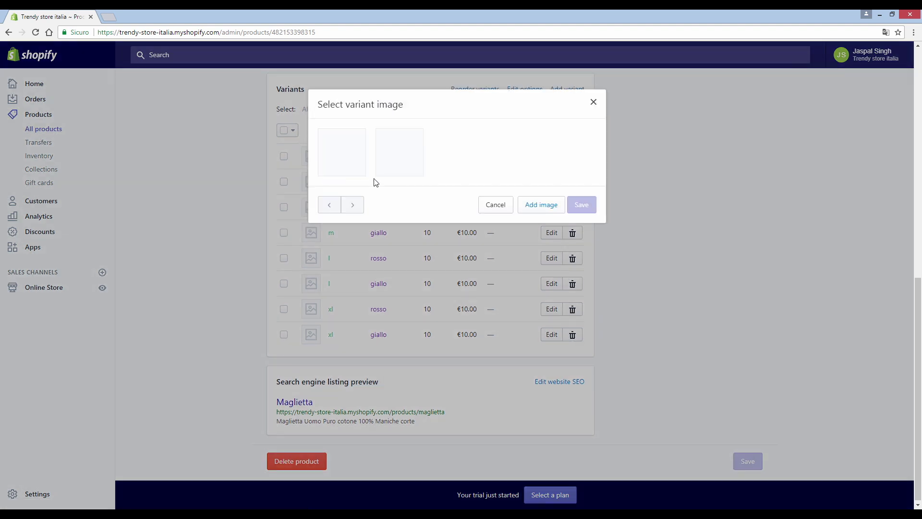
pyautogui.click(349, 160)
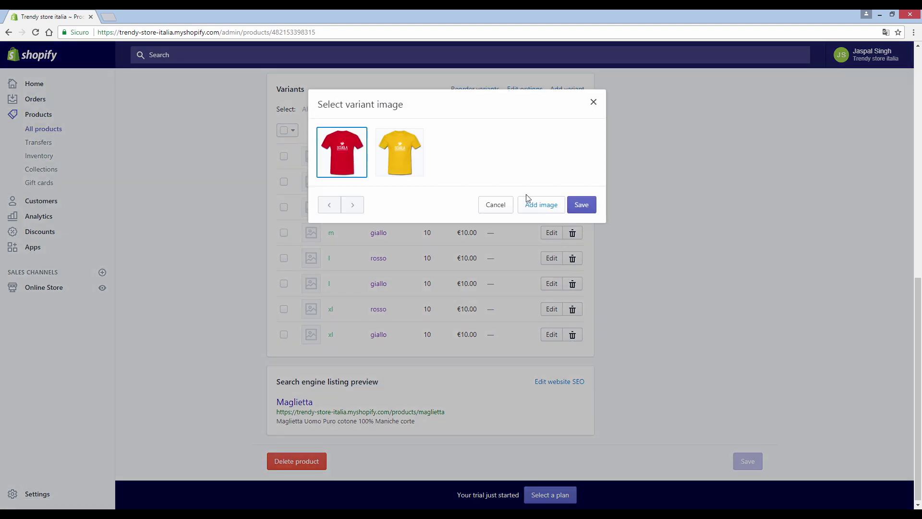
pyautogui.click(581, 205)
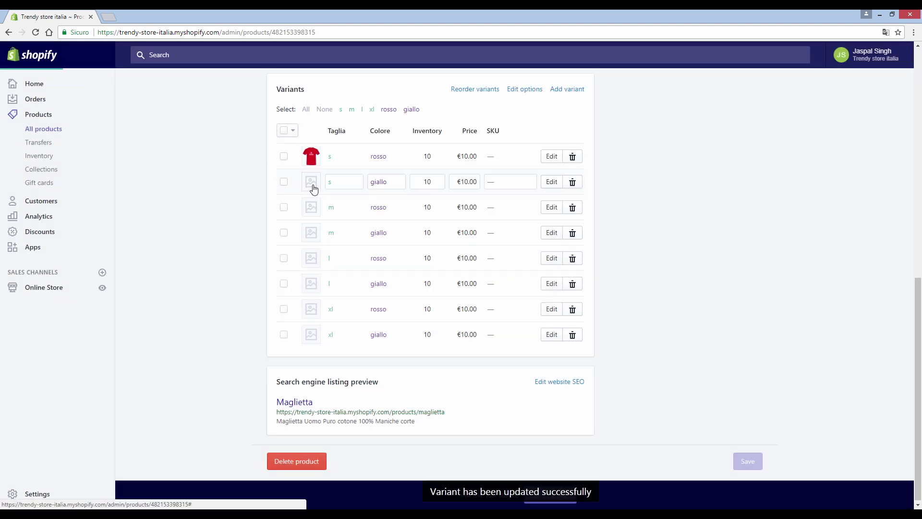
# Step: Assign the yellow shirt image to the s giallo variant
pyautogui.click(312, 185)
pyautogui.click(402, 163)
pyautogui.click(581, 204)
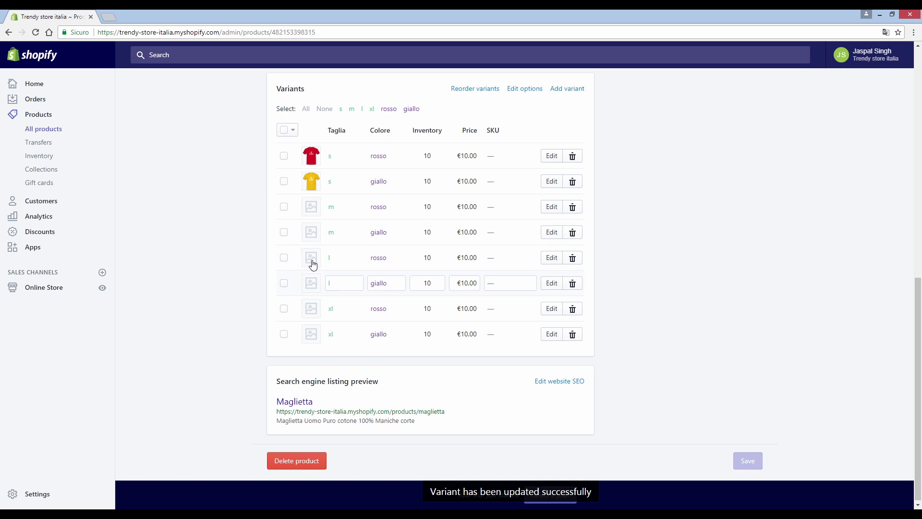
pyautogui.click(283, 207)
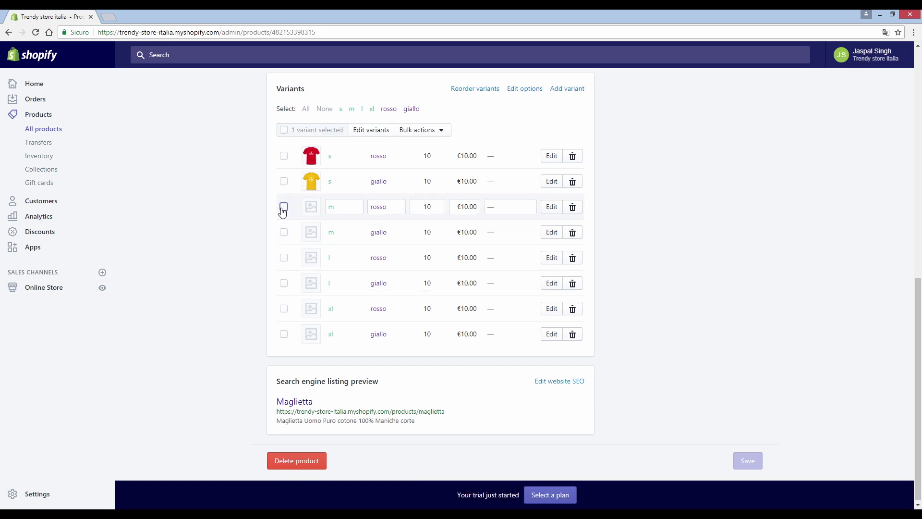
# Step: Bulk-update the m, l and xl rosso variants to the red shirt image
pyautogui.click(284, 257)
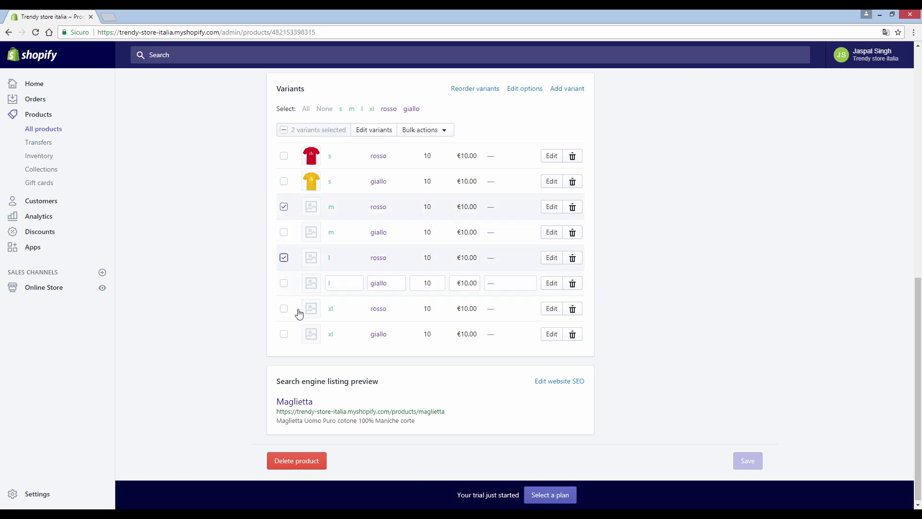
pyautogui.click(284, 311)
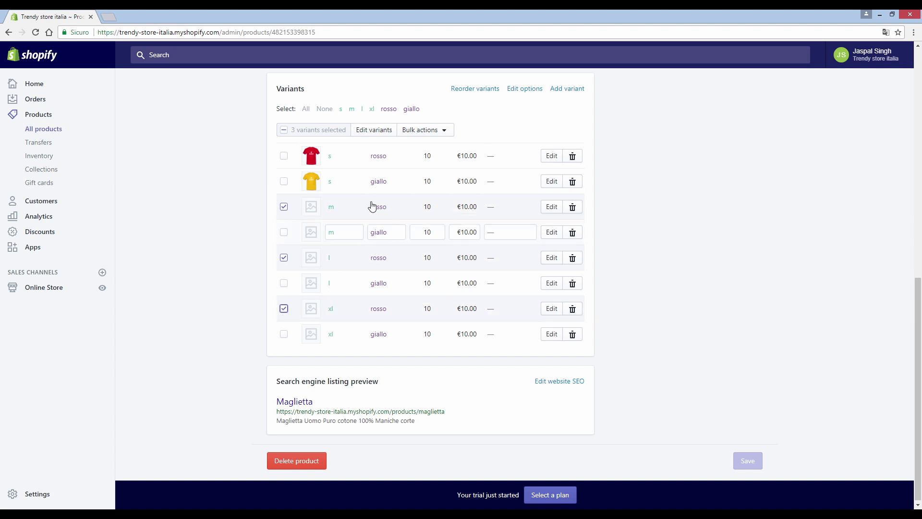
pyautogui.click(415, 132)
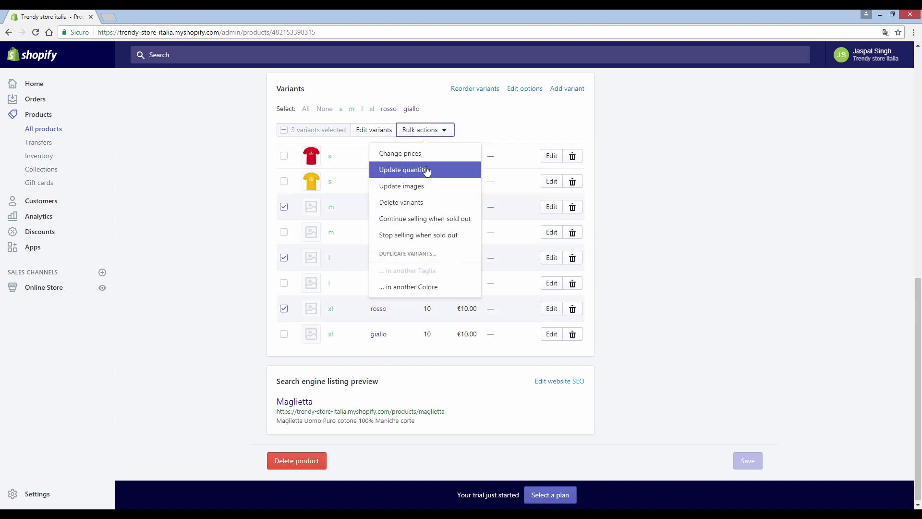
pyautogui.click(421, 191)
pyautogui.click(349, 173)
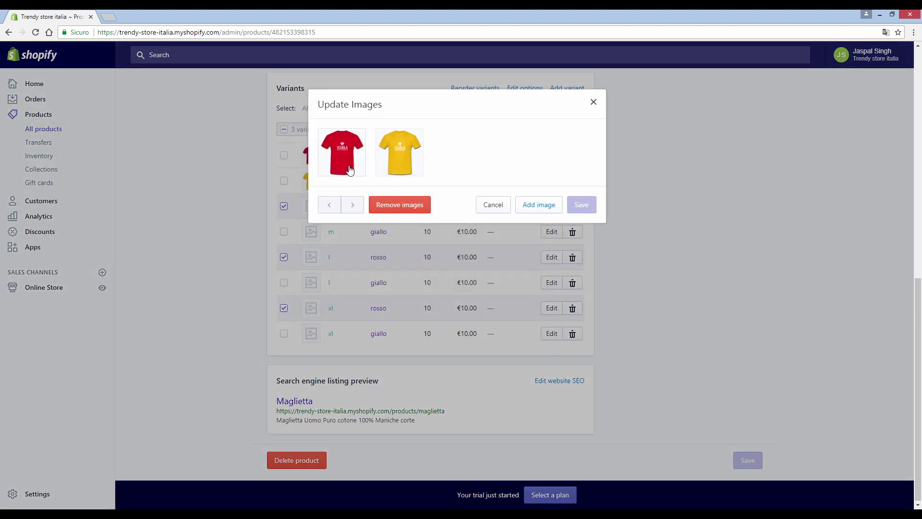
pyautogui.click(581, 205)
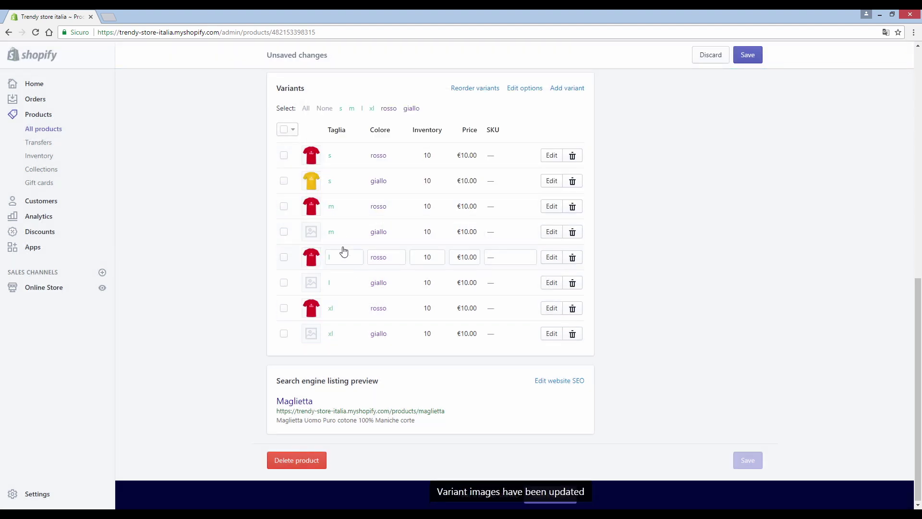
# Step: Bulk-update the m, l and xl giallo variants to the yellow shirt image, then deselect them
pyautogui.click(284, 232)
pyautogui.click(284, 282)
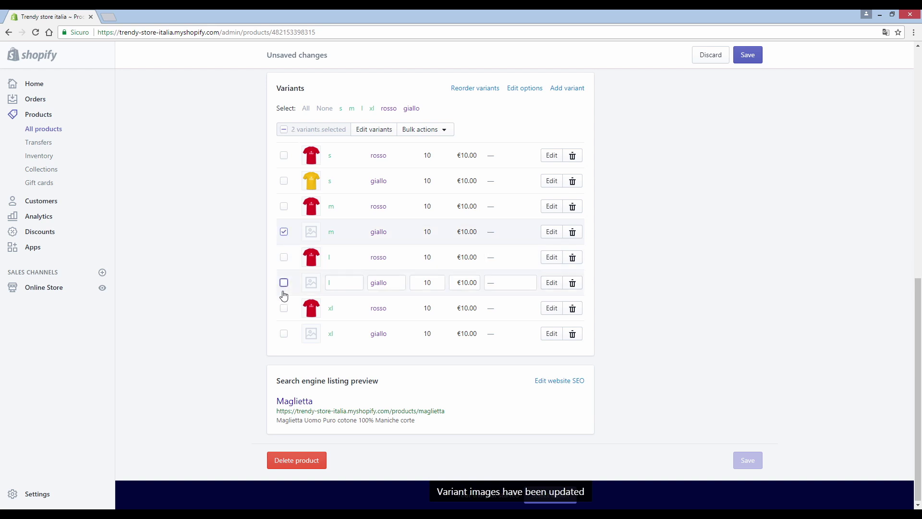
pyautogui.click(284, 334)
pyautogui.click(424, 129)
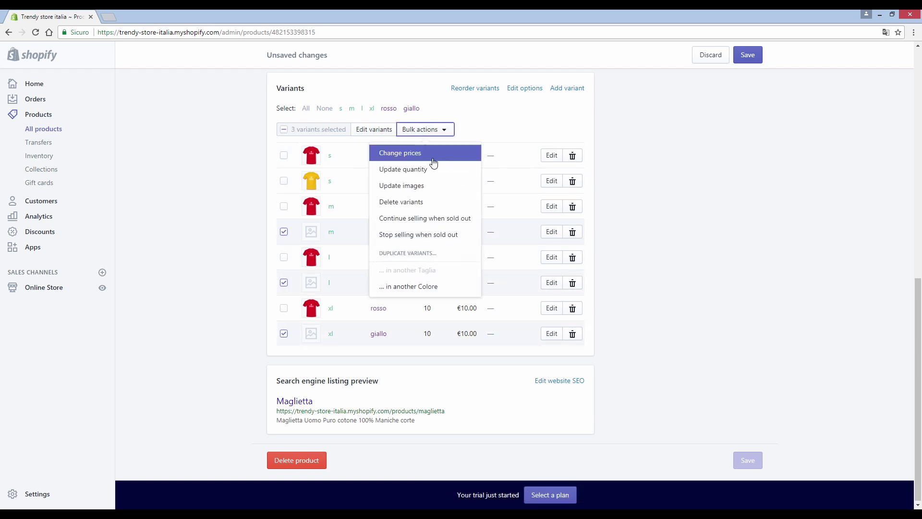
pyautogui.click(409, 184)
pyautogui.click(403, 170)
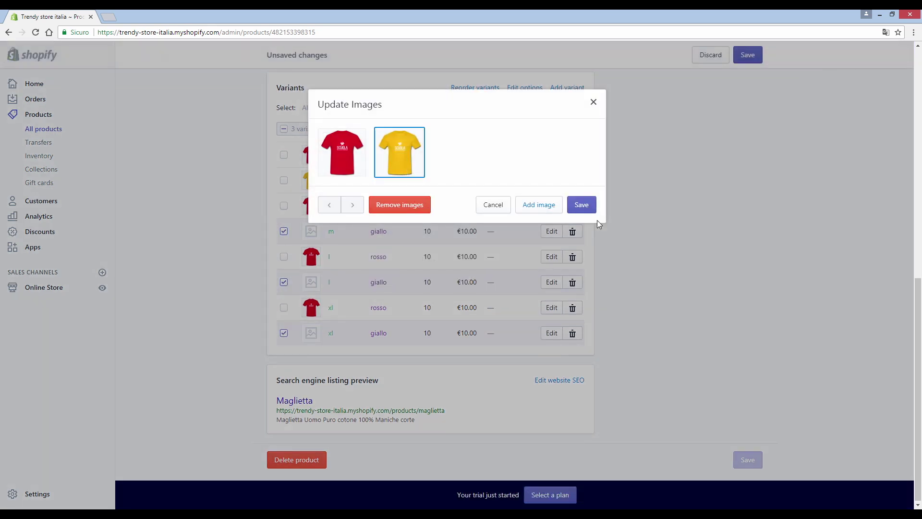
pyautogui.click(581, 205)
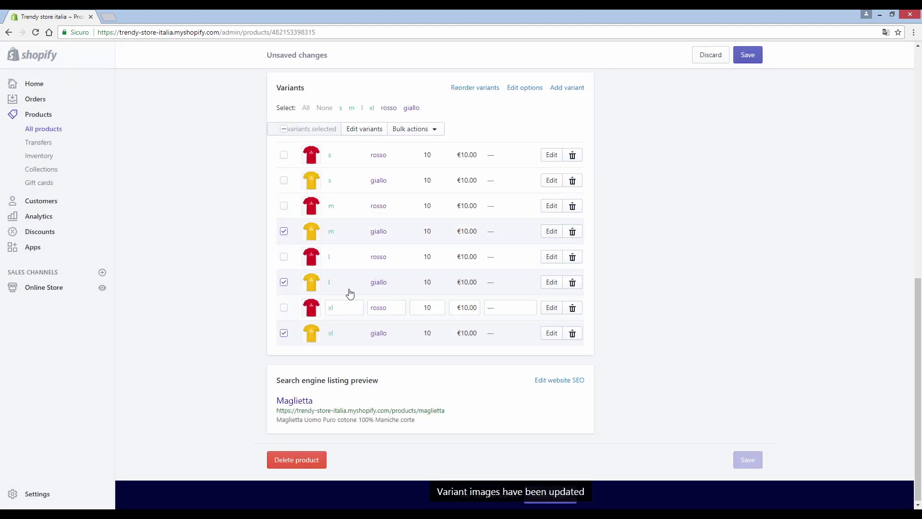
pyautogui.click(284, 231)
pyautogui.click(283, 282)
pyautogui.click(283, 333)
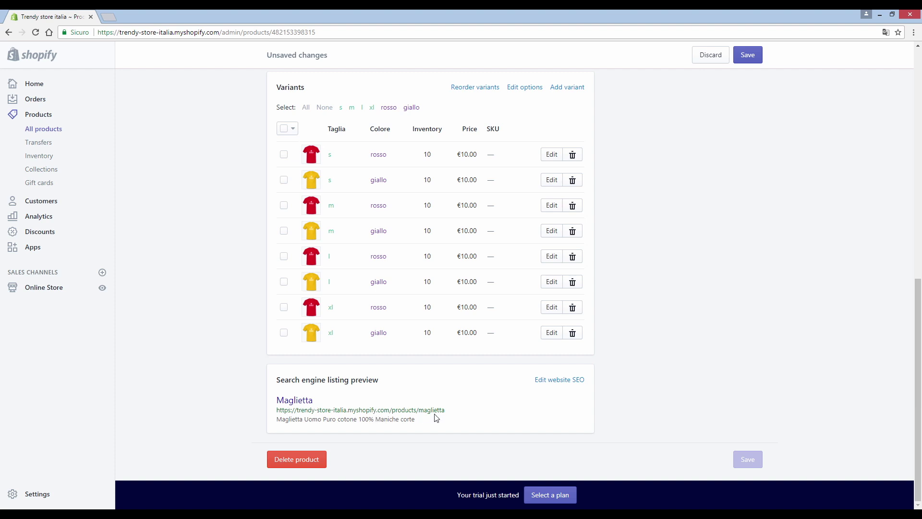
# Step: In the search listing, prefix the meta description with 'Scopri la nostra' before 'Maglietta Uomo Puro cotone'
pyautogui.click(565, 383)
pyautogui.scroll(-3, 632, 358)
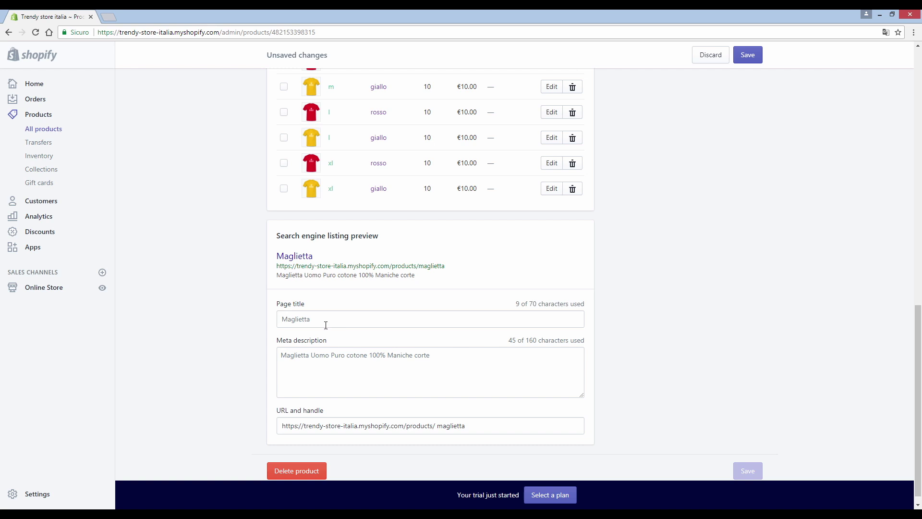
pyautogui.click(429, 355)
pyautogui.click(390, 322)
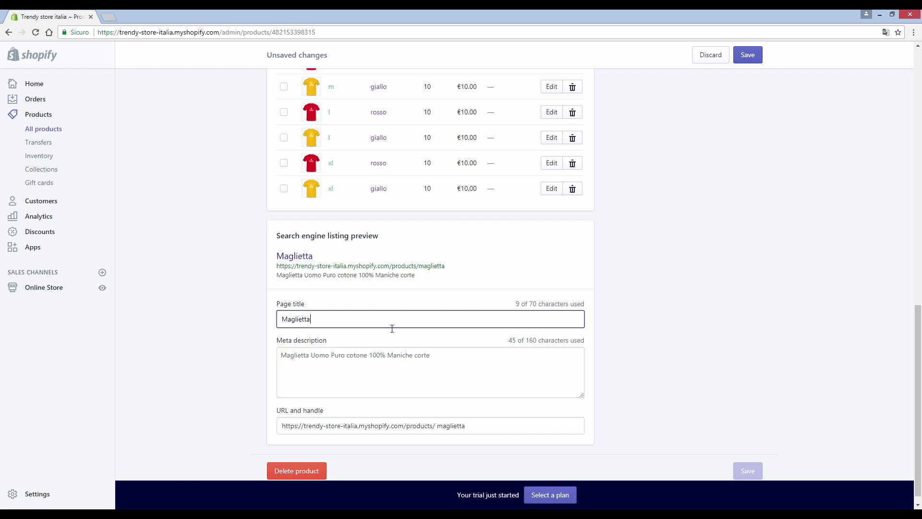
pyautogui.click(430, 359)
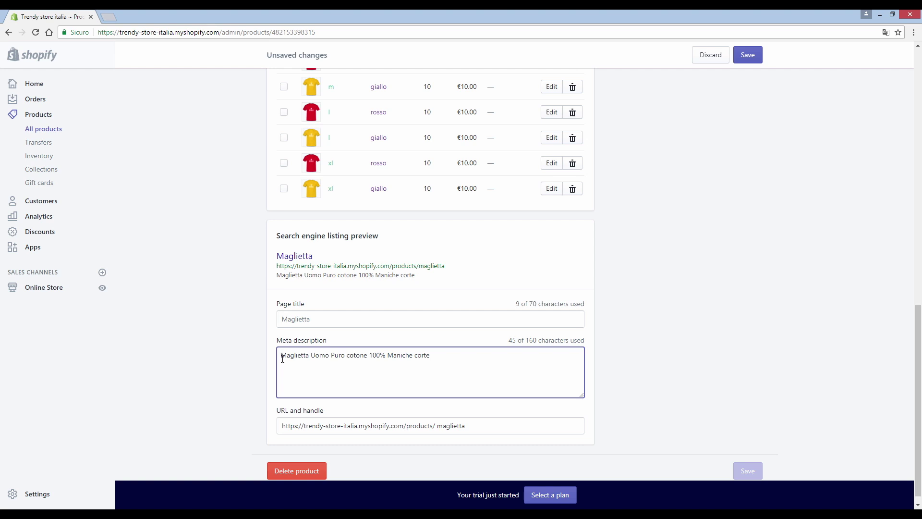
pyautogui.write('Scr')
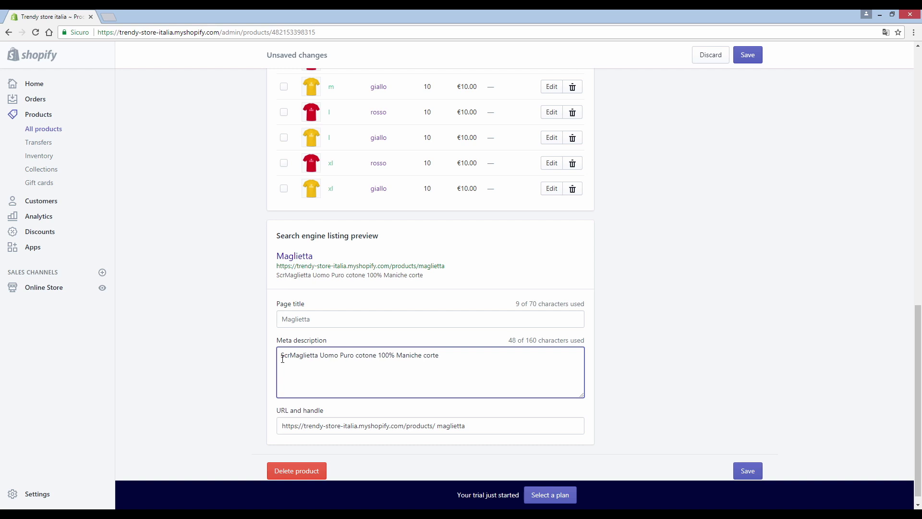
pyautogui.press('BackSpace')
pyautogui.write('opri la nostr')
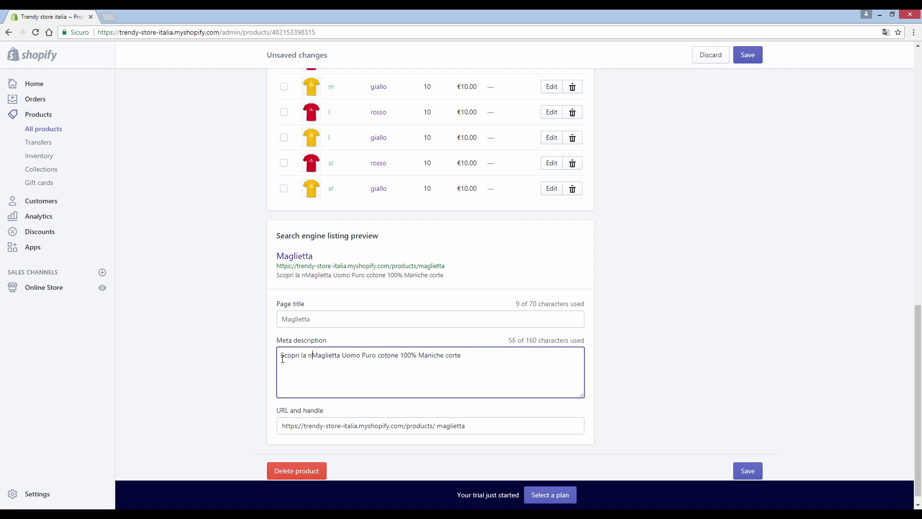
pyautogui.write('a')
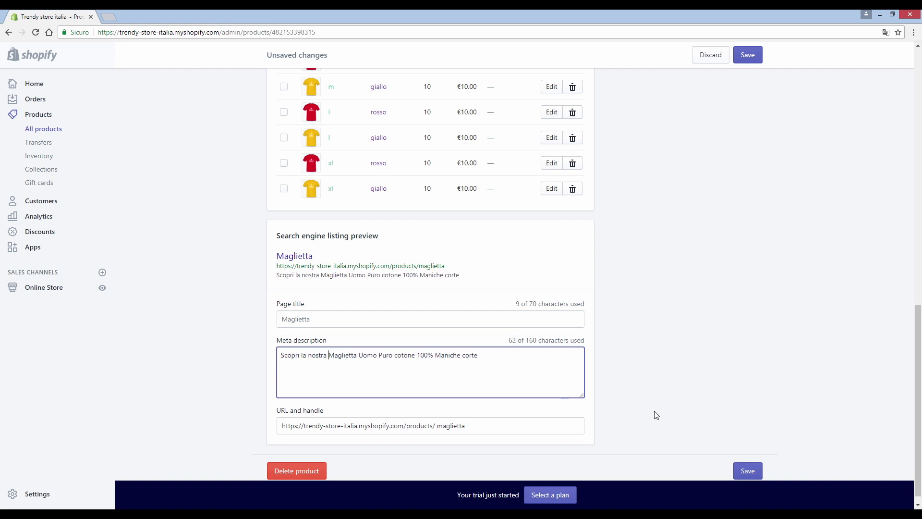
pyautogui.scroll(3, 707, 412)
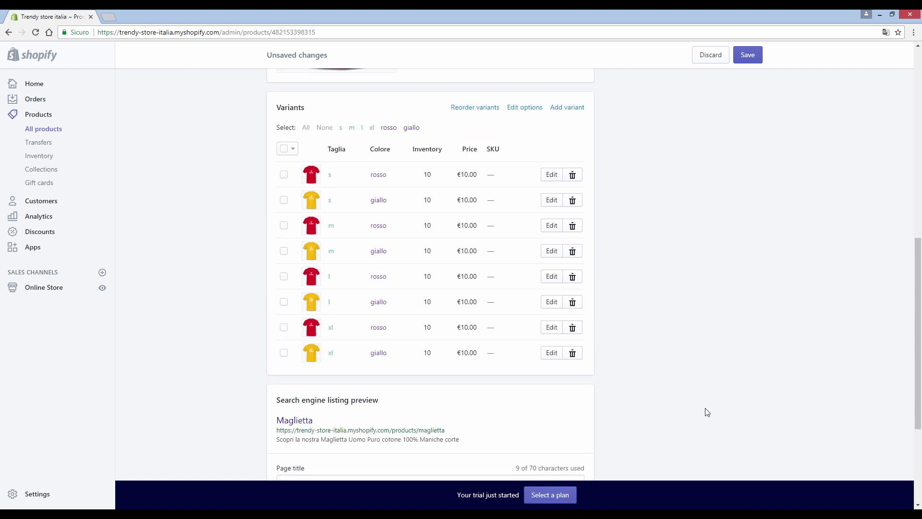
# Step: Enter Maglietta in Product type and add it as a new product type
pyautogui.scroll(10, 707, 412)
pyautogui.click(650, 269)
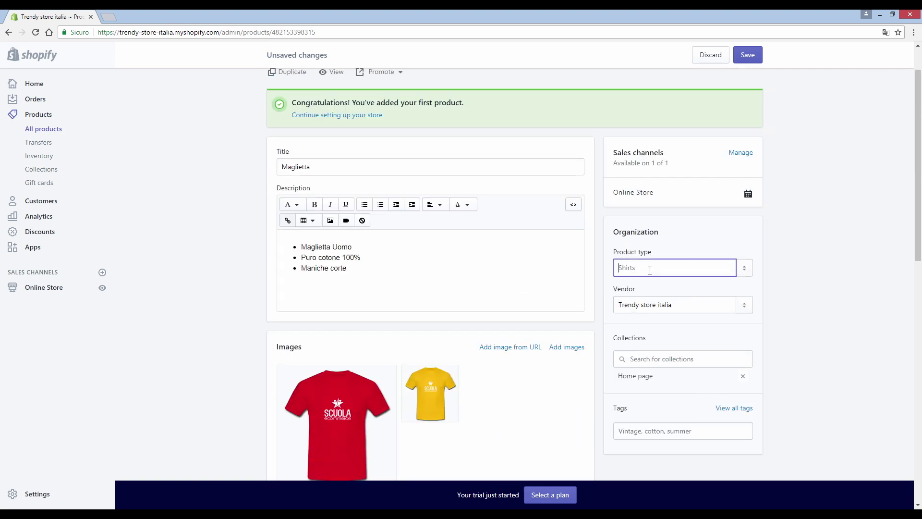
pyautogui.write('Maglietta')
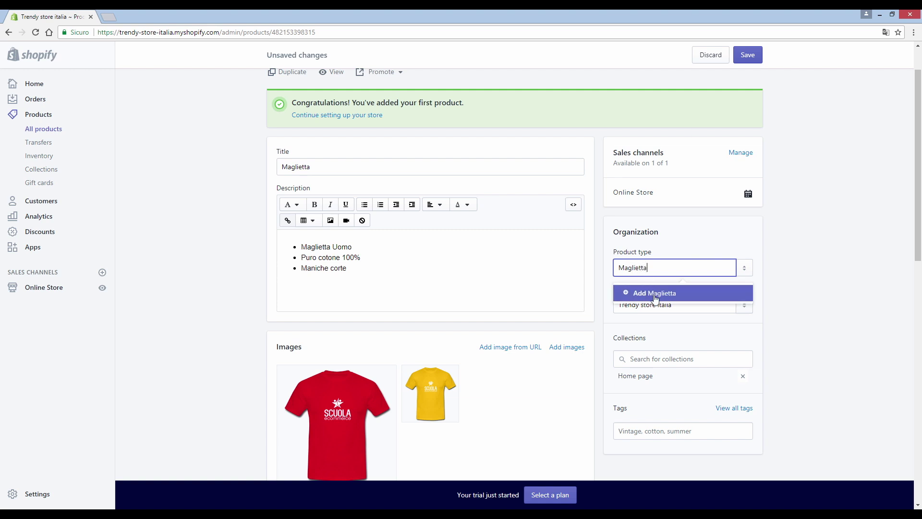
pyautogui.click(654, 296)
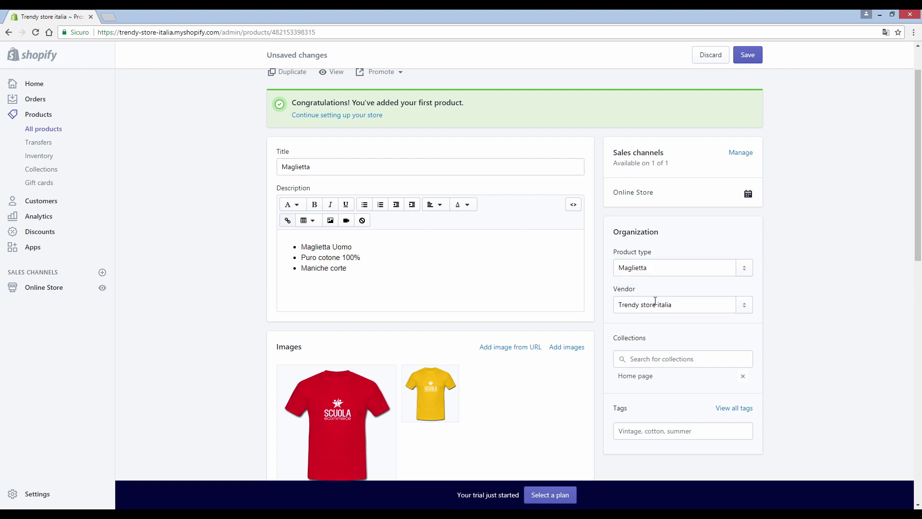
pyautogui.click(659, 306)
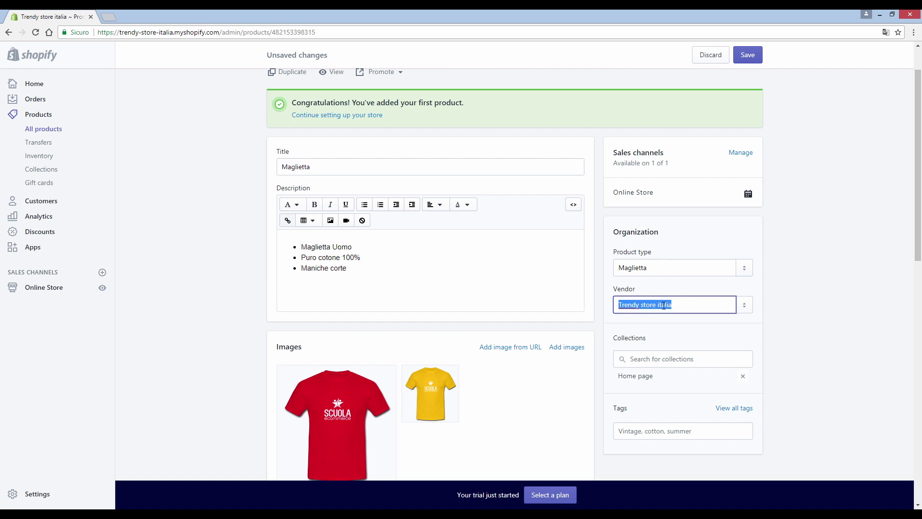
pyautogui.scroll(-2, 668, 322)
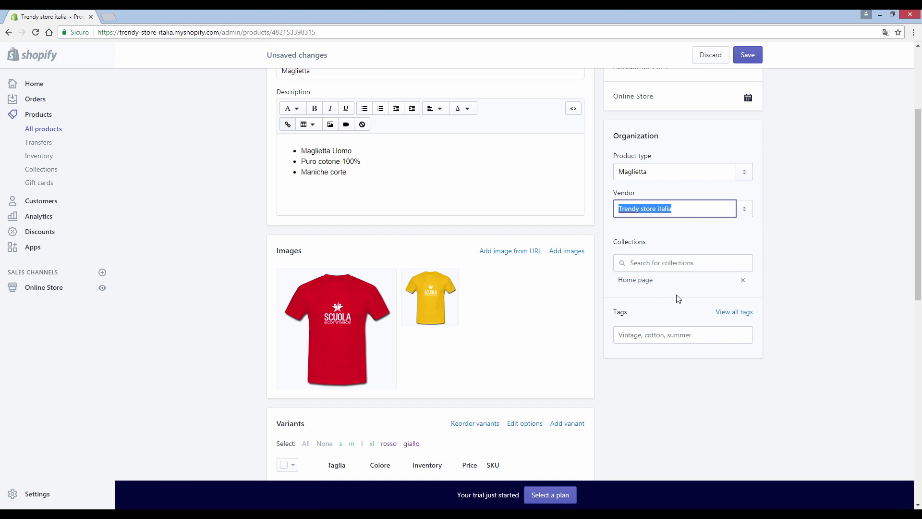
pyautogui.click(661, 334)
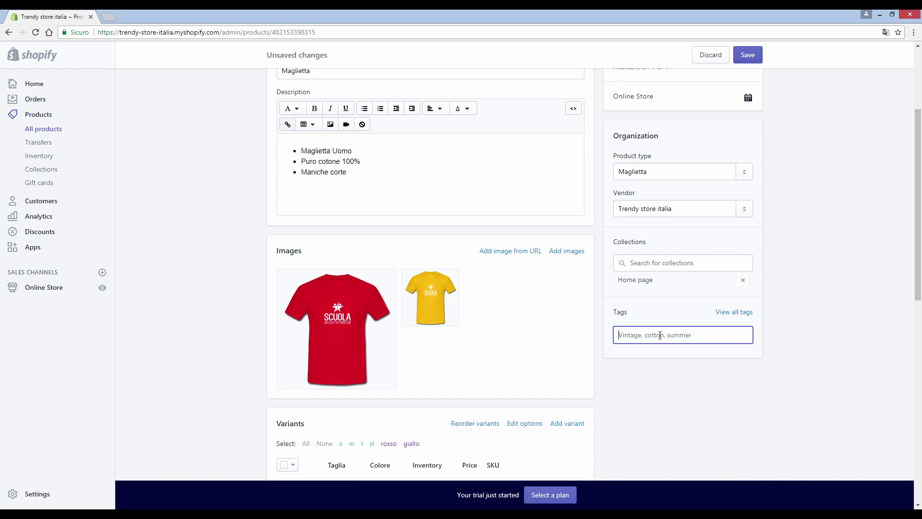
# Step: Add the tags economico, manica corta, giallo and rosso to the product
pyautogui.write('economico')
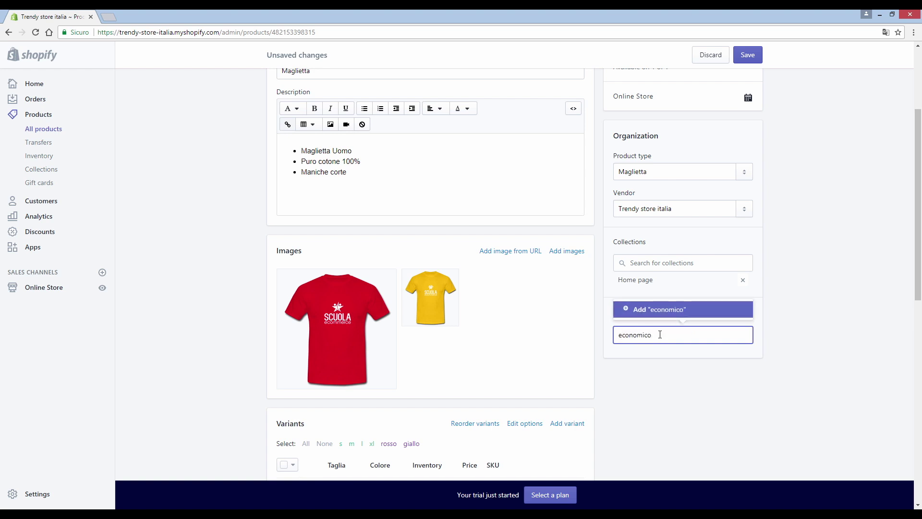
pyautogui.press('Return')
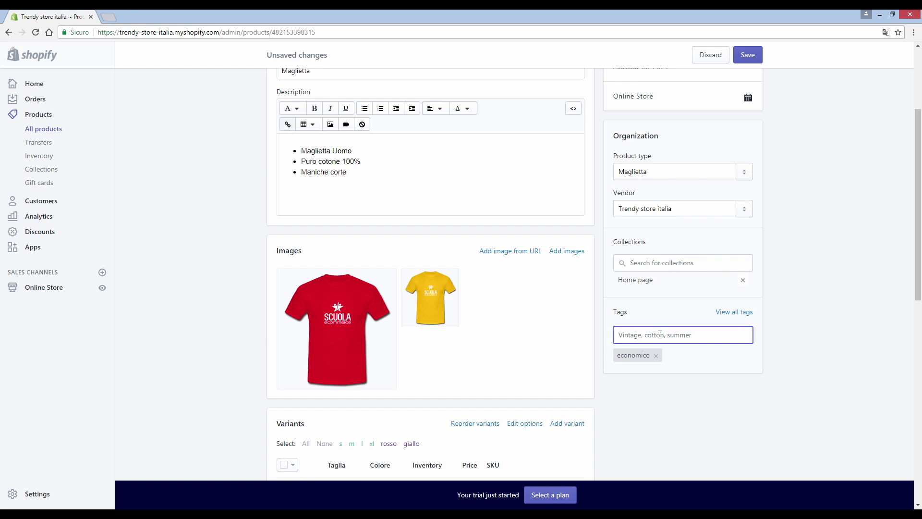
pyautogui.write('manica corta')
pyautogui.press('Return')
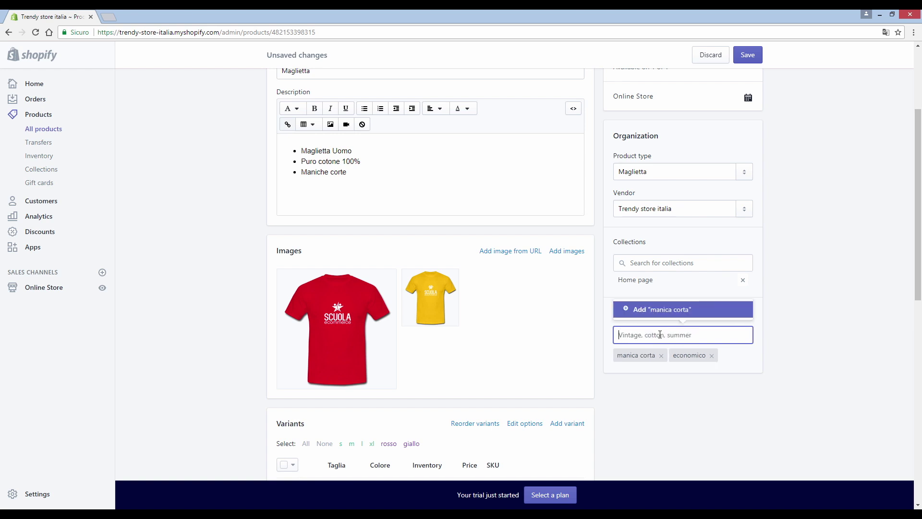
pyautogui.write('giallo')
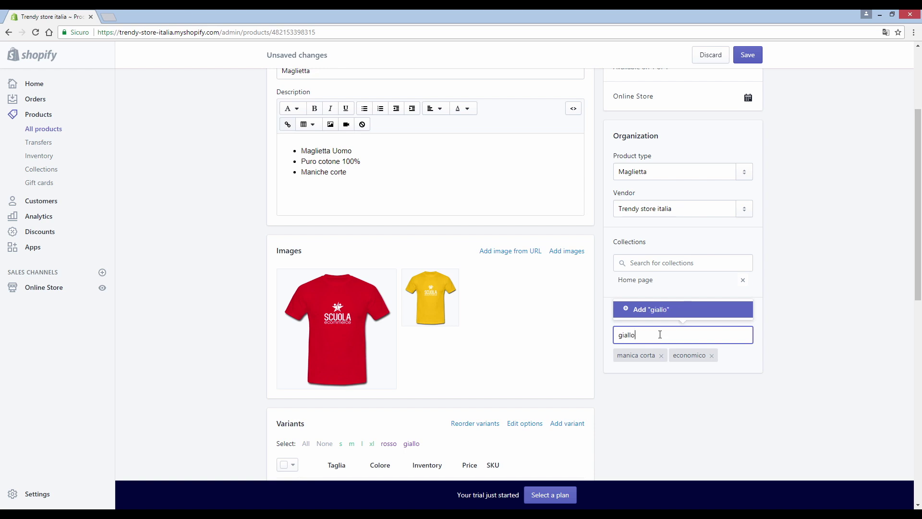
pyautogui.press('Return')
pyautogui.write('rosso')
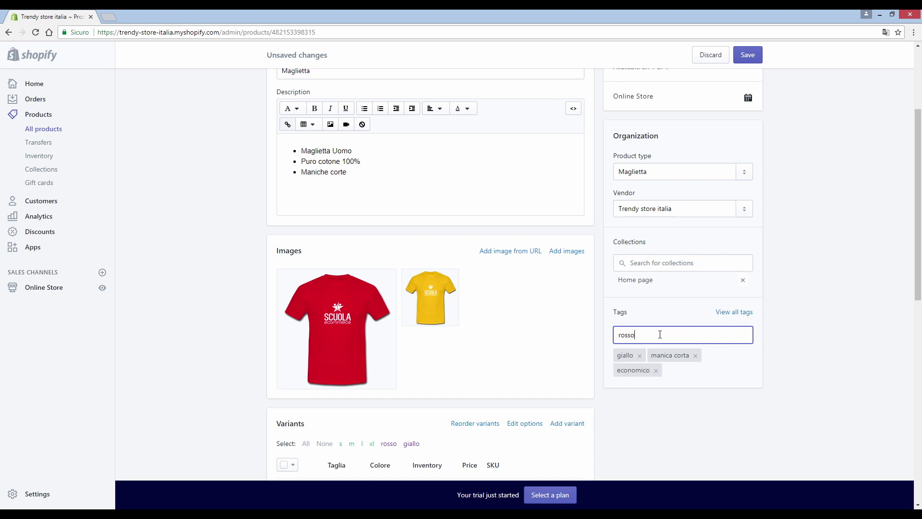
pyautogui.press('Return')
# Step: Remove the stray maglietta tag and add the t-shirt tag instead
pyautogui.write('maglietta')
pyautogui.press('Return')
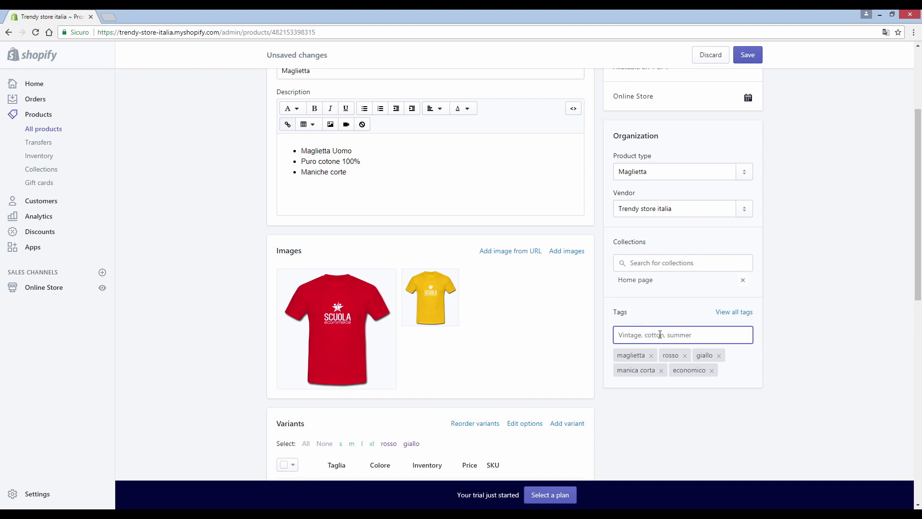
pyautogui.click(651, 356)
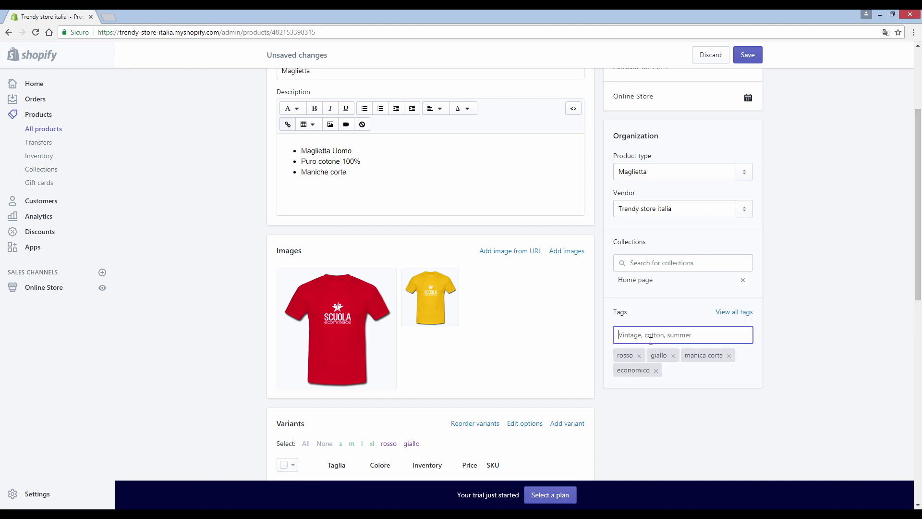
pyautogui.write('t-shirt')
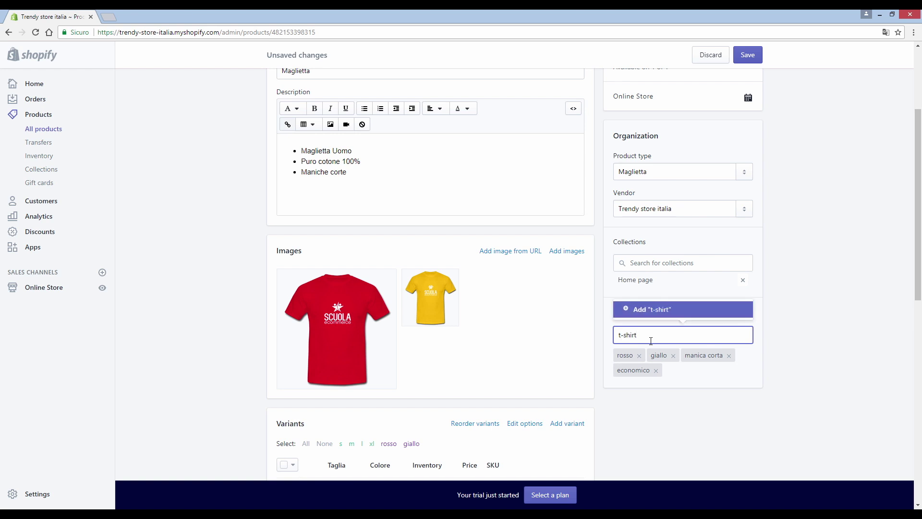
pyautogui.press('Return')
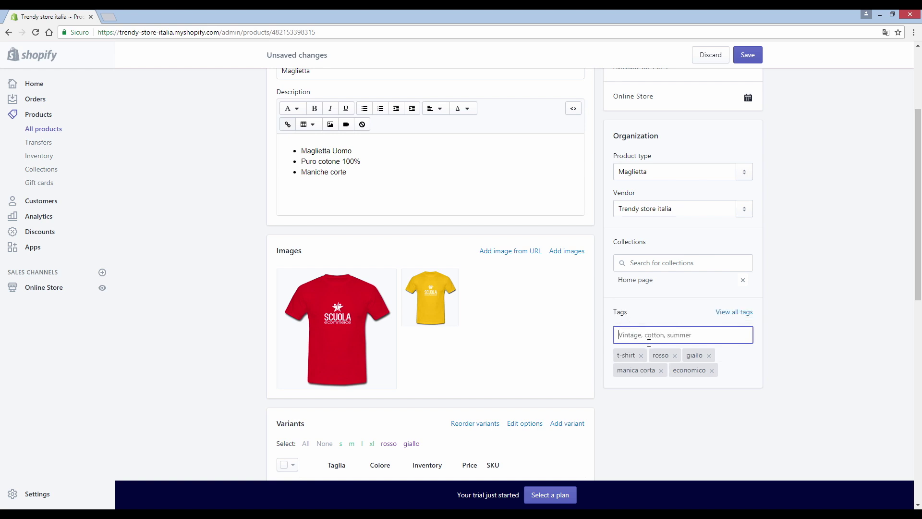
pyautogui.scroll(2, 649, 339)
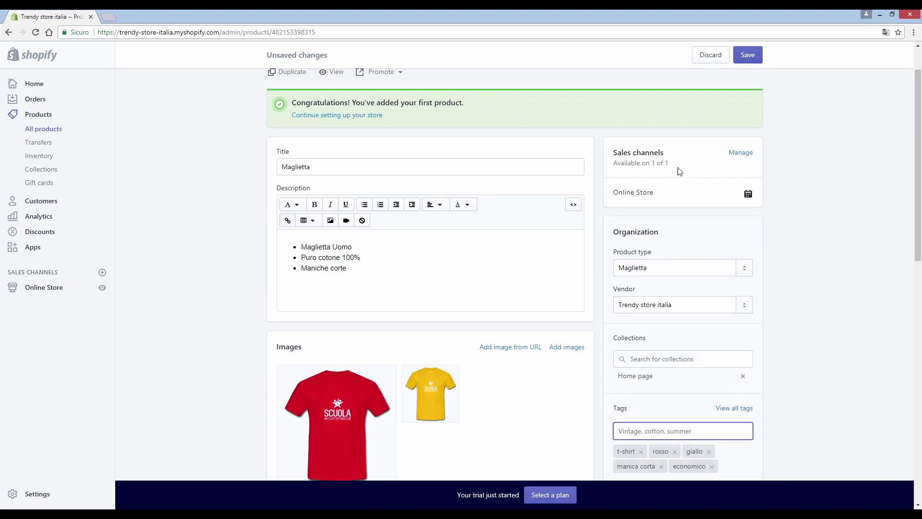
pyautogui.click(741, 153)
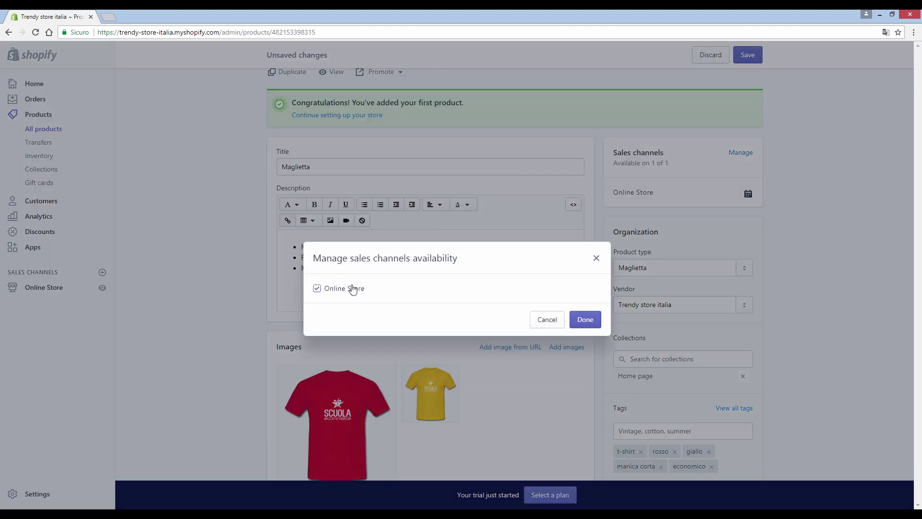
# Step: Keep the product available on the Online Store sales channel
pyautogui.click(317, 290)
pyautogui.click(318, 290)
pyautogui.click(581, 325)
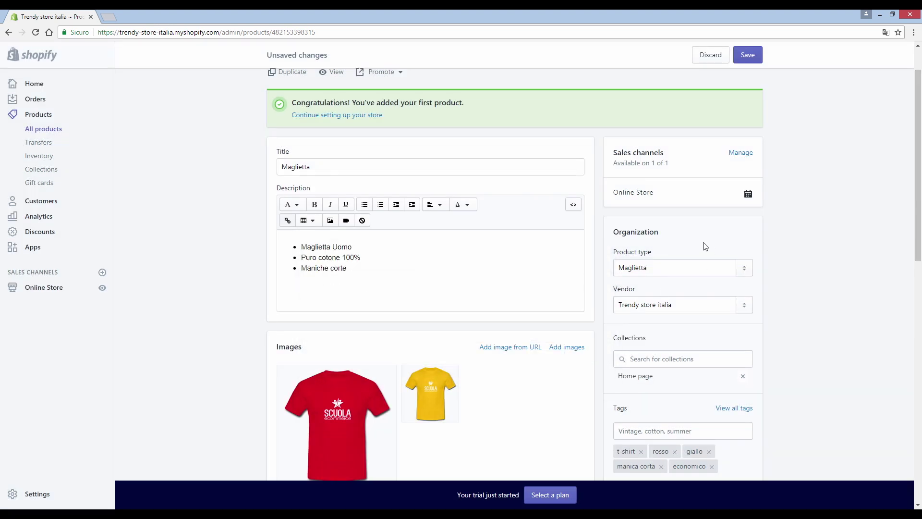
# Step: Clear the scheduled publish date and save the Maglietta product
pyautogui.click(748, 194)
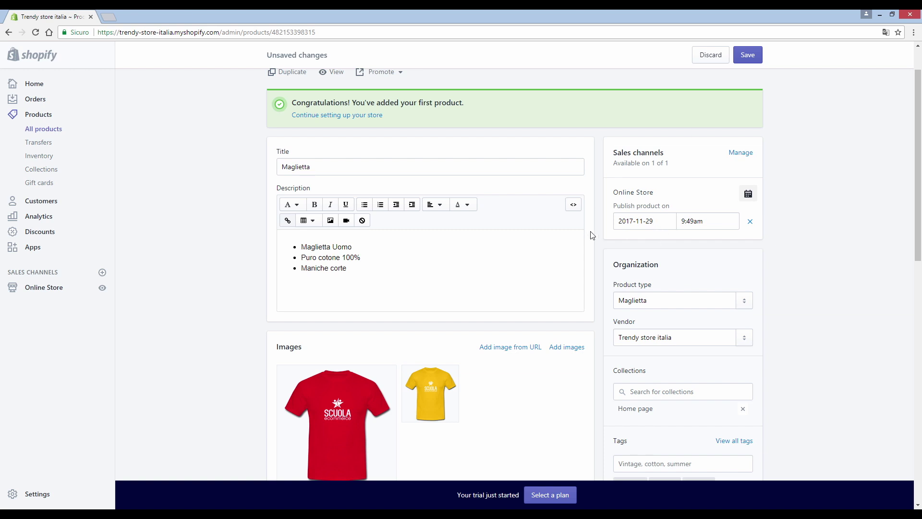
pyautogui.click(648, 222)
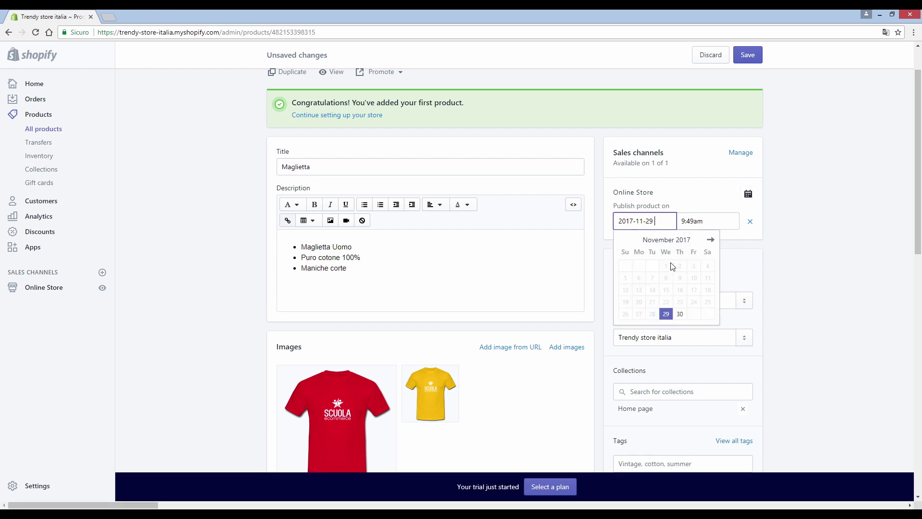
pyautogui.click(711, 240)
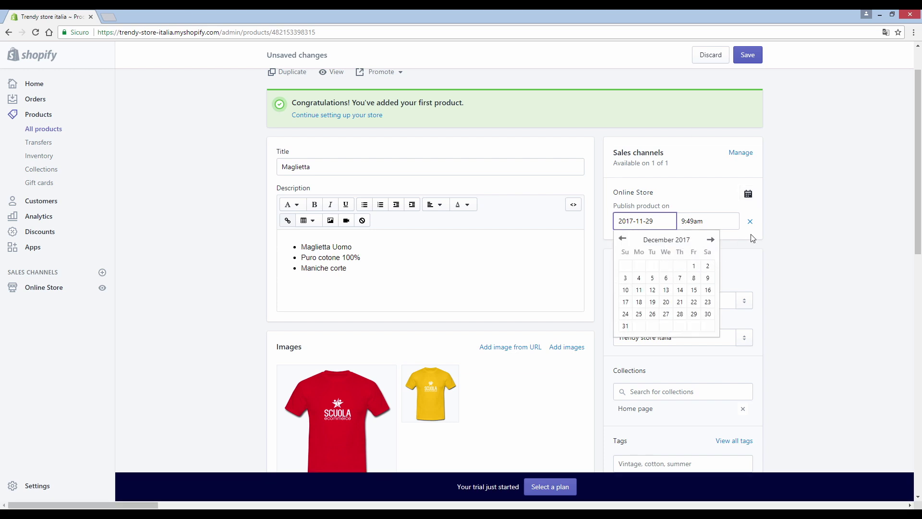
pyautogui.click(774, 241)
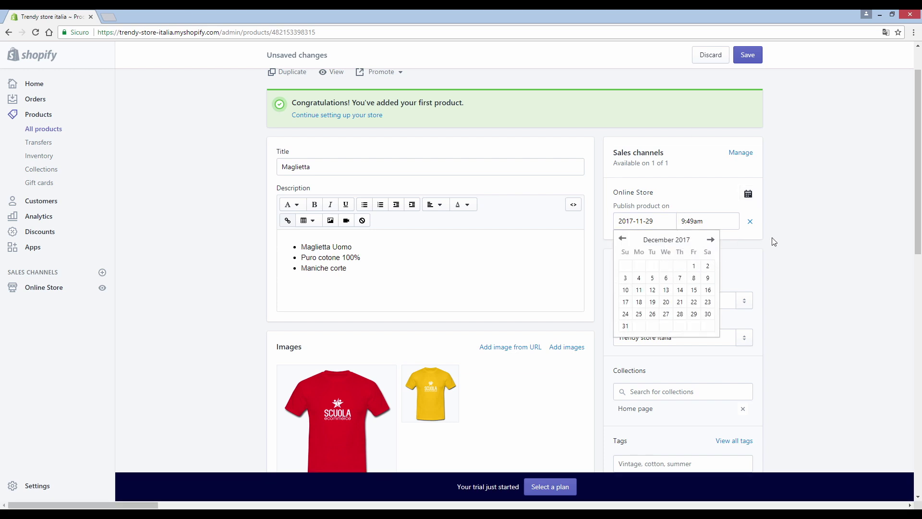
pyautogui.click(751, 222)
pyautogui.click(755, 59)
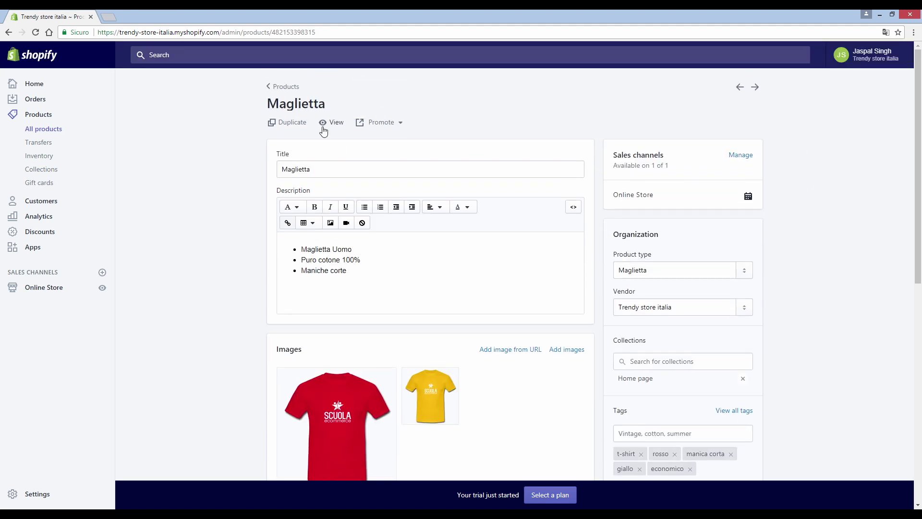
pyautogui.click(332, 123)
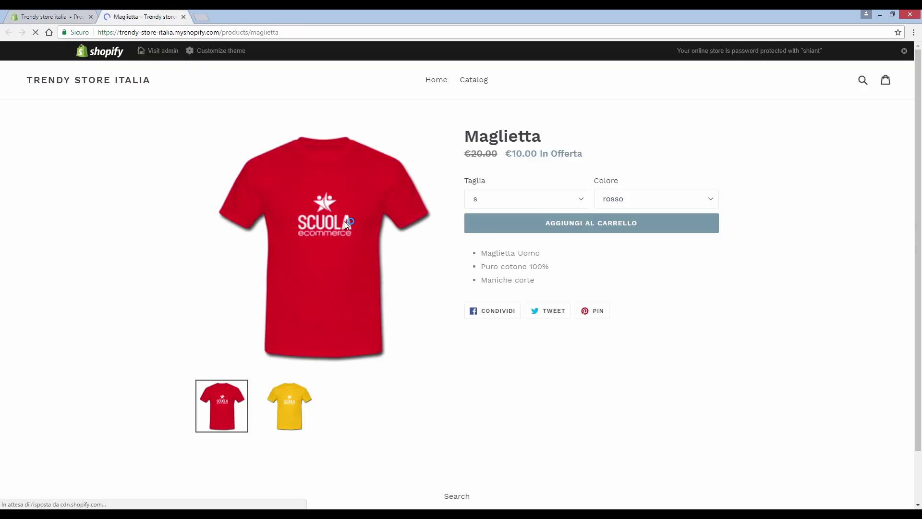
# Step: On the storefront page, keep size s and select giallo to show the yellow shirt
pyautogui.click(503, 206)
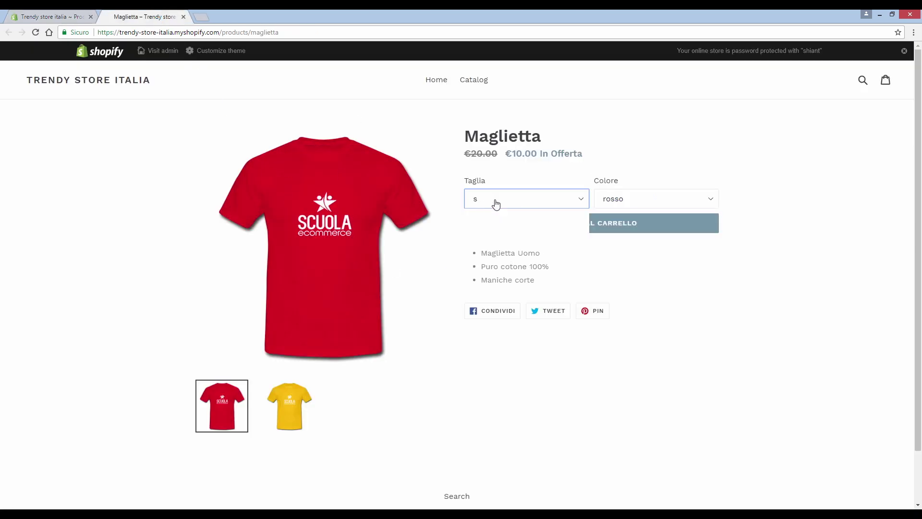
pyautogui.click(620, 200)
pyautogui.click(620, 200)
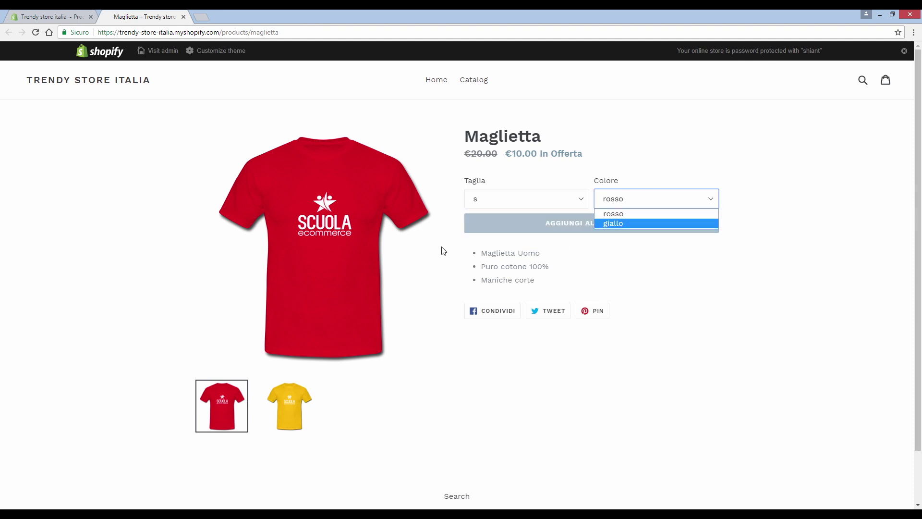
pyautogui.click(266, 417)
pyautogui.click(257, 393)
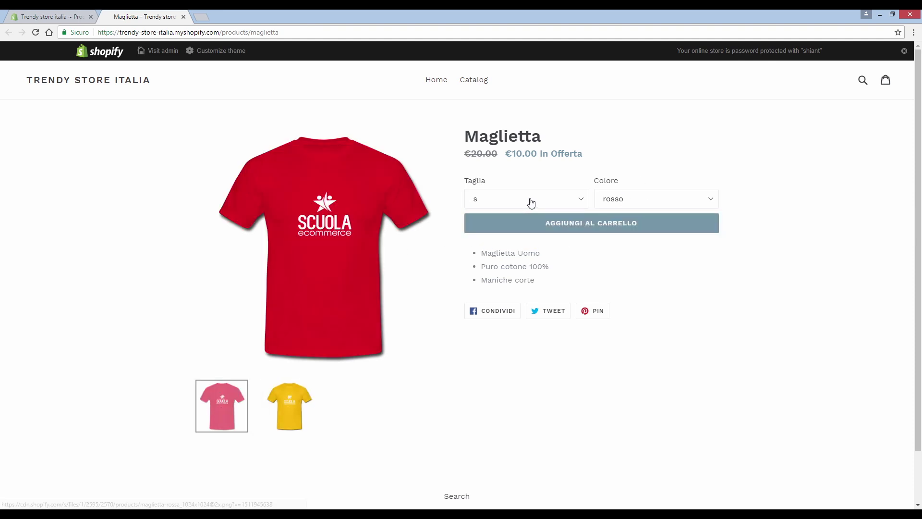
pyautogui.click(682, 201)
pyautogui.click(626, 225)
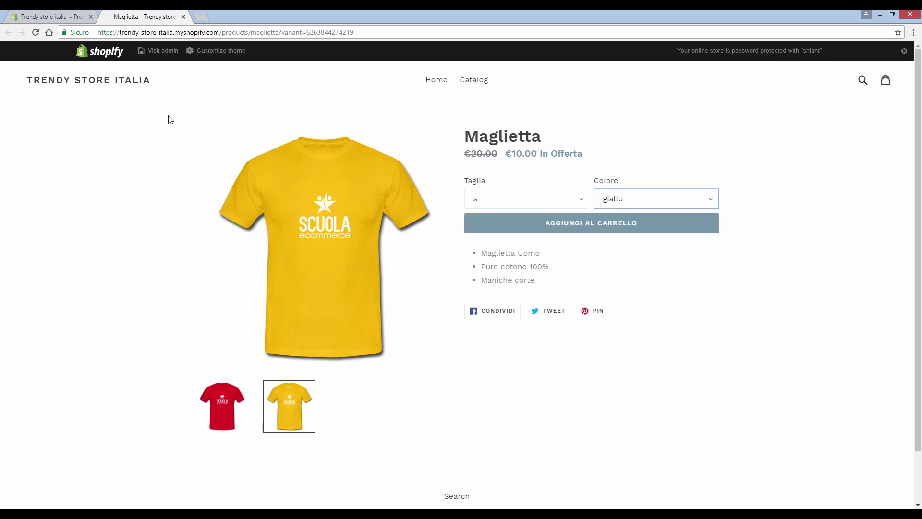
pyautogui.click(70, 19)
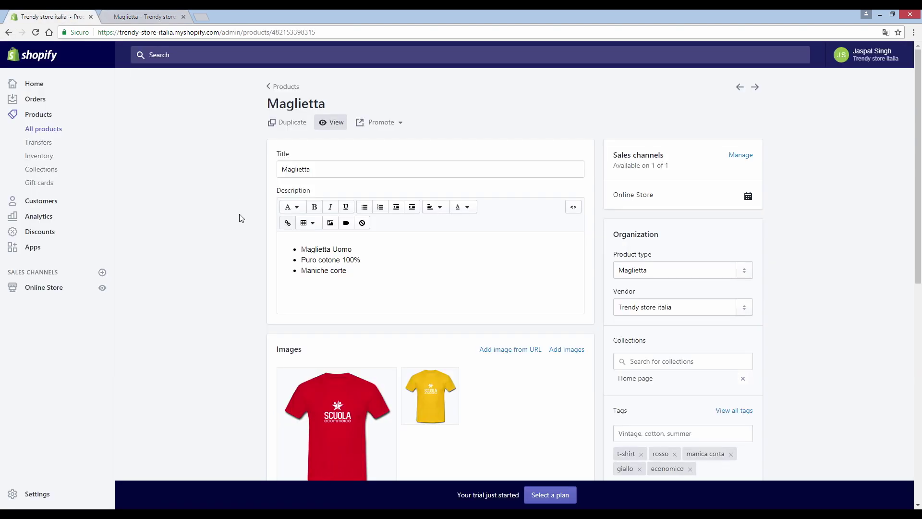
# Step: Return to All products, showing the five Maglietta products, and launch the online store
pyautogui.click(57, 130)
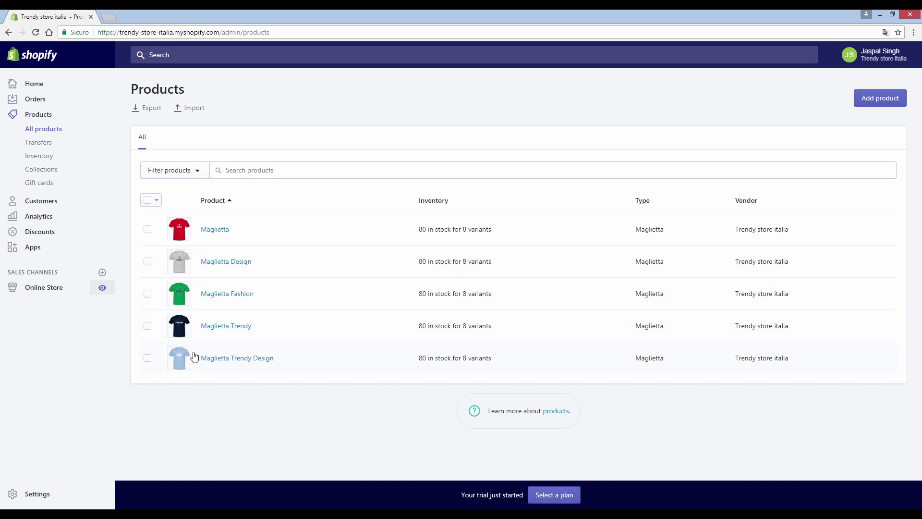
pyautogui.click(102, 290)
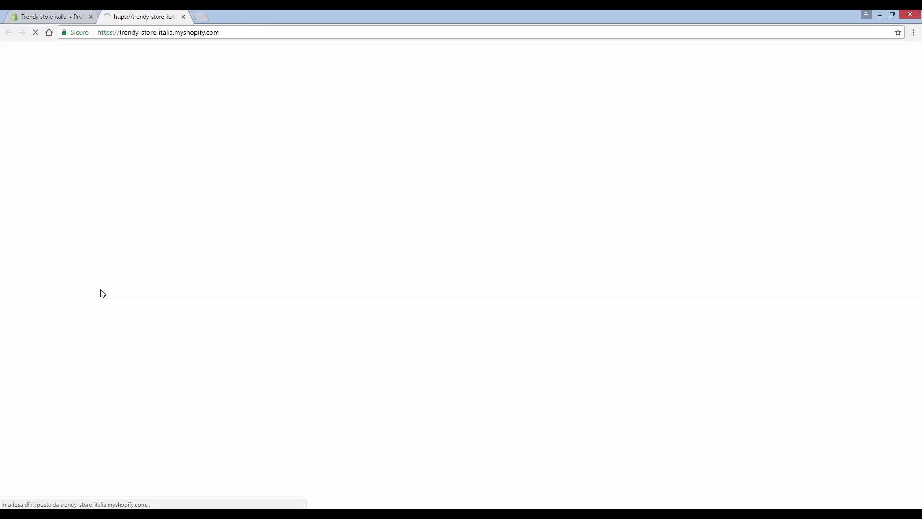
# Step: Confirm all five shirts appear at €10.00 in Featured Collection, then close the storefront tab
pyautogui.scroll(-5, 476, 306)
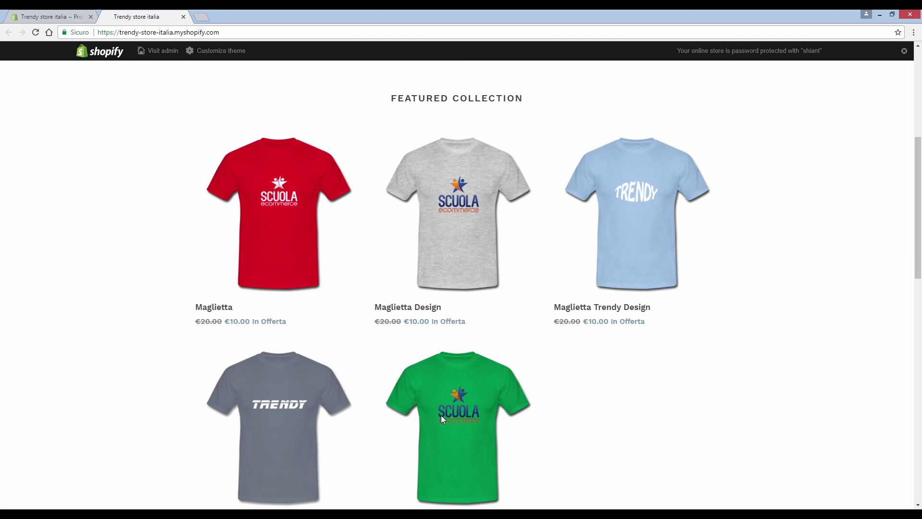
pyautogui.scroll(-2, 386, 348)
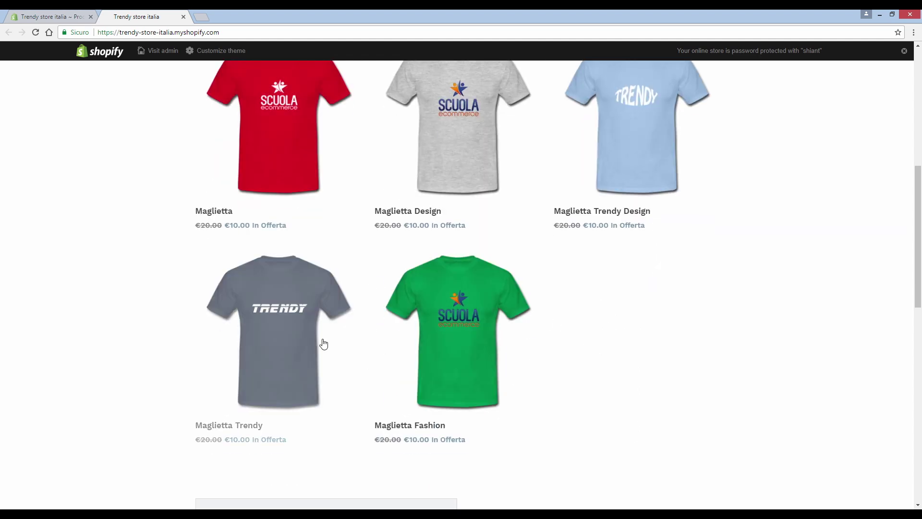
pyautogui.scroll(2, 301, 301)
pyautogui.scroll(3, 301, 300)
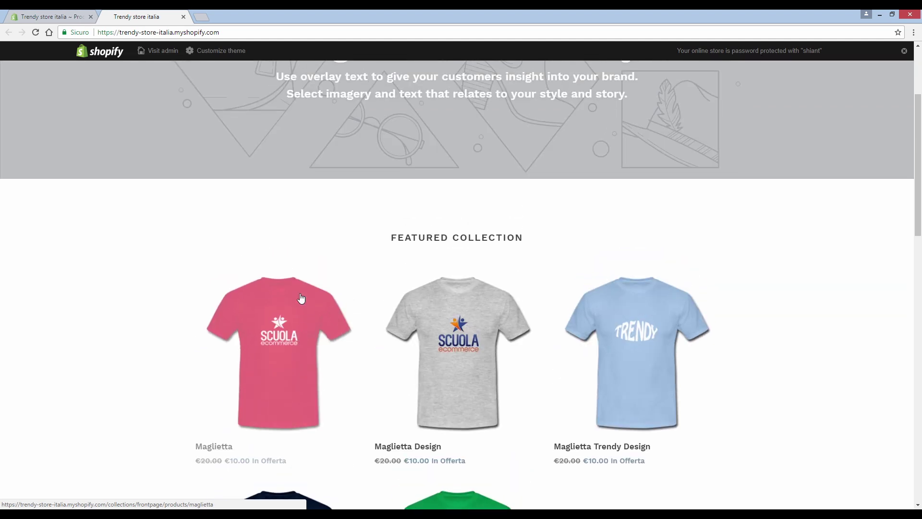
pyautogui.click(183, 16)
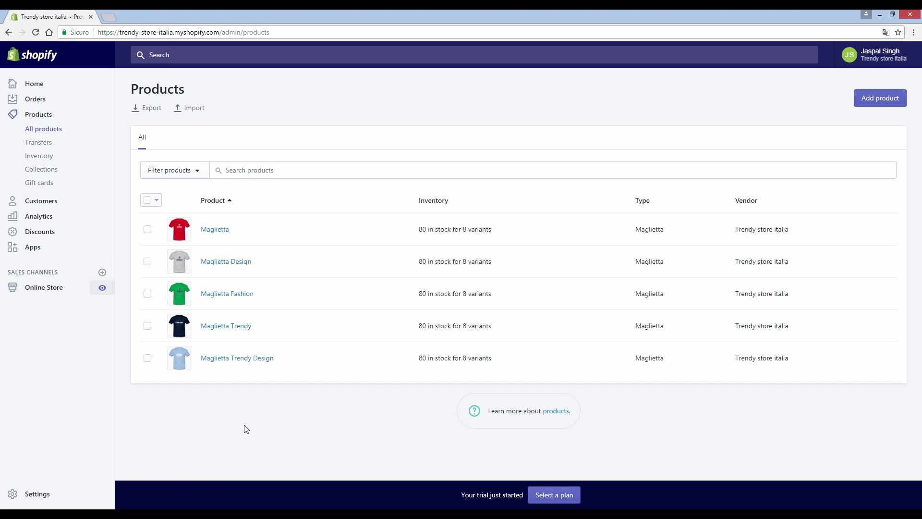
# Step: Go from the Online Store themes page to the Shopify theme store
pyautogui.click(55, 289)
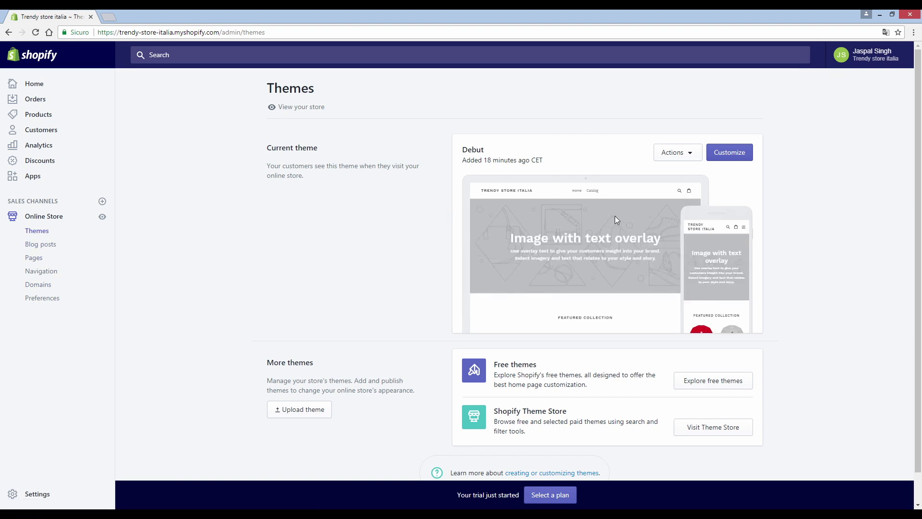
pyautogui.moveTo(465, 150); pyautogui.dragTo(457, 153)
pyautogui.click(486, 152)
pyautogui.click(456, 152)
pyautogui.scroll(-1, 621, 236)
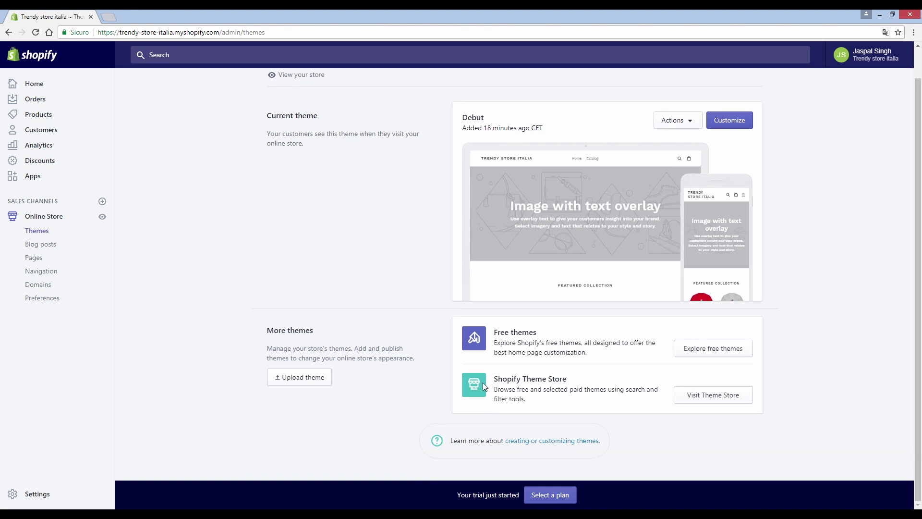
pyautogui.click(699, 399)
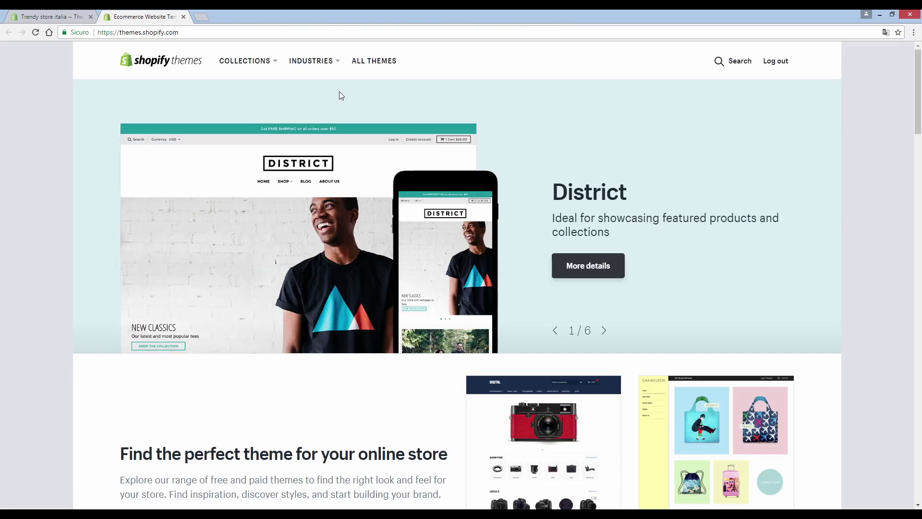
# Step: Filter to free Clothing & Fashion themes: Narrative, Boundless, Simple, Brooklyn and Minimal
pyautogui.click(311, 61)
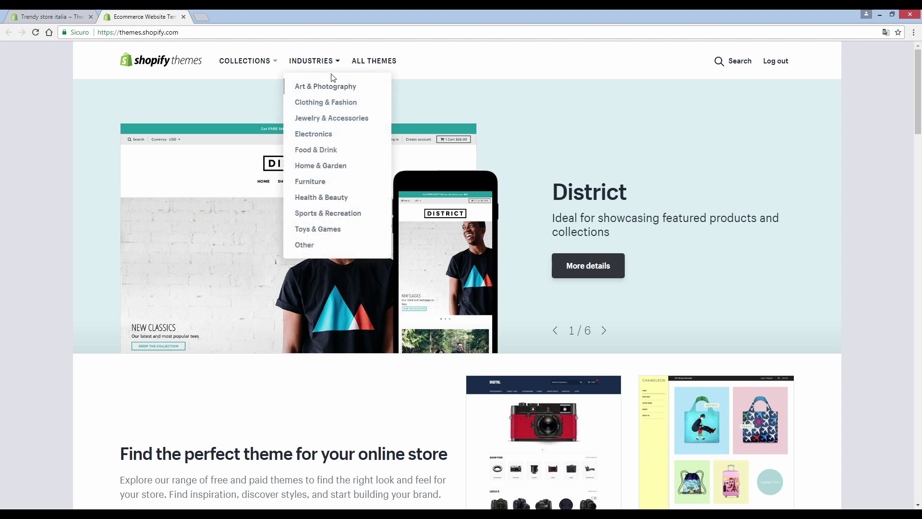
pyautogui.click(315, 104)
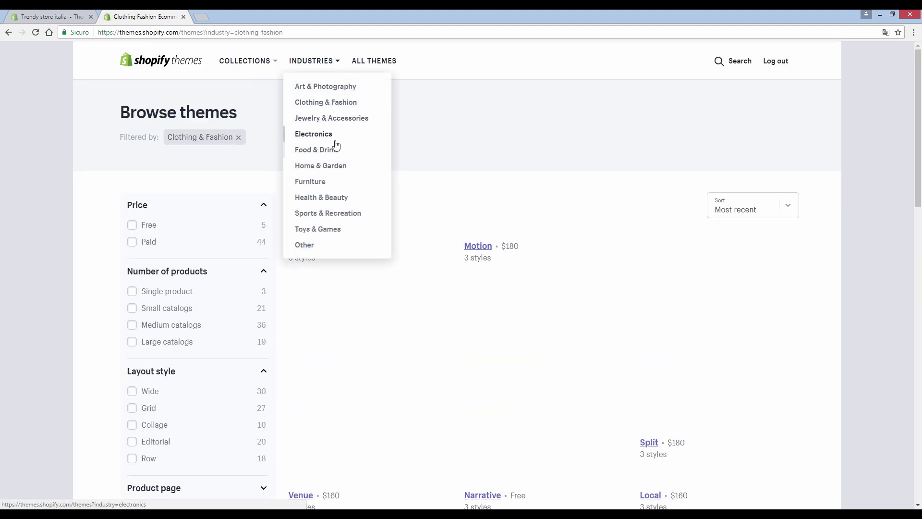
pyautogui.click(132, 226)
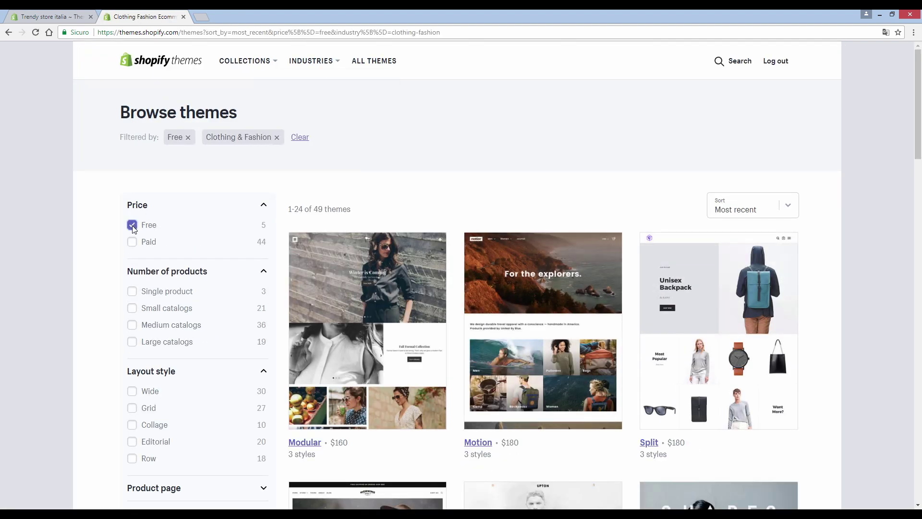
pyautogui.scroll(-2, 195, 251)
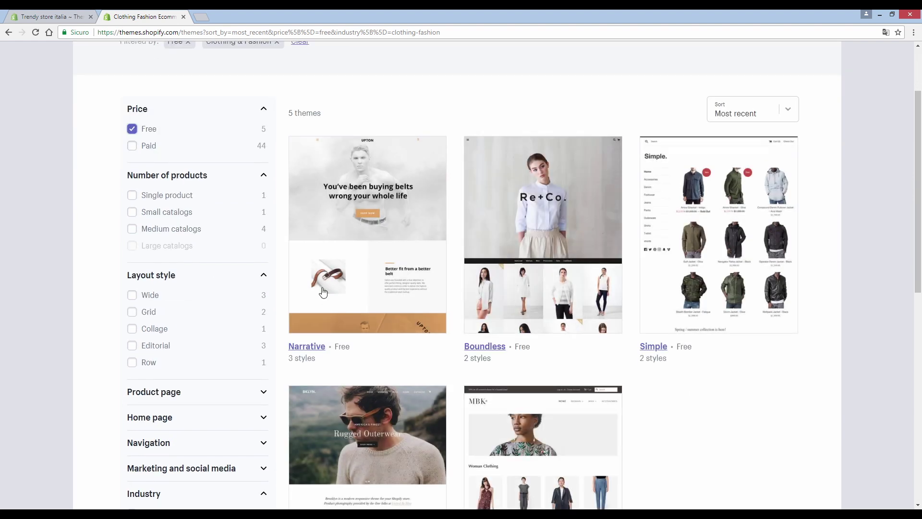
pyautogui.scroll(-2, 528, 222)
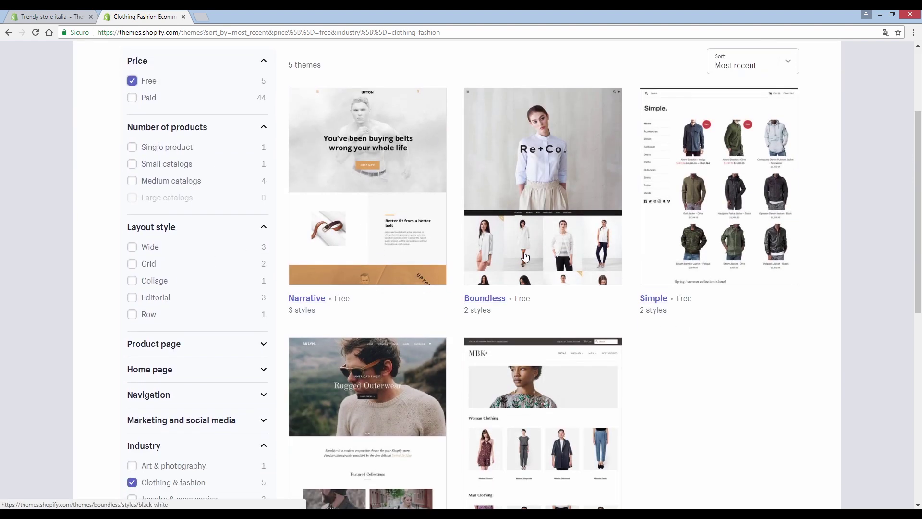
pyautogui.scroll(-3, 582, 253)
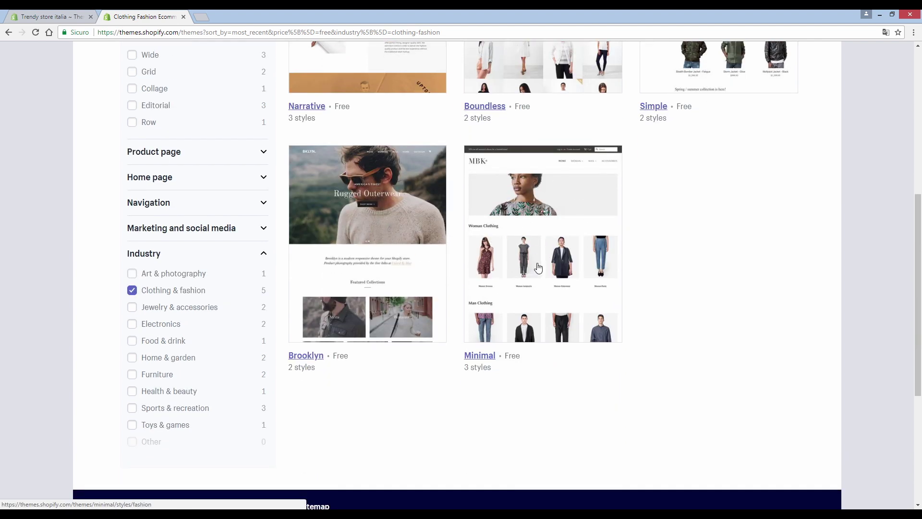
# Step: Preview the Minimal theme's Fashion style demo store, then return to Minimal's details page
pyautogui.click(529, 250)
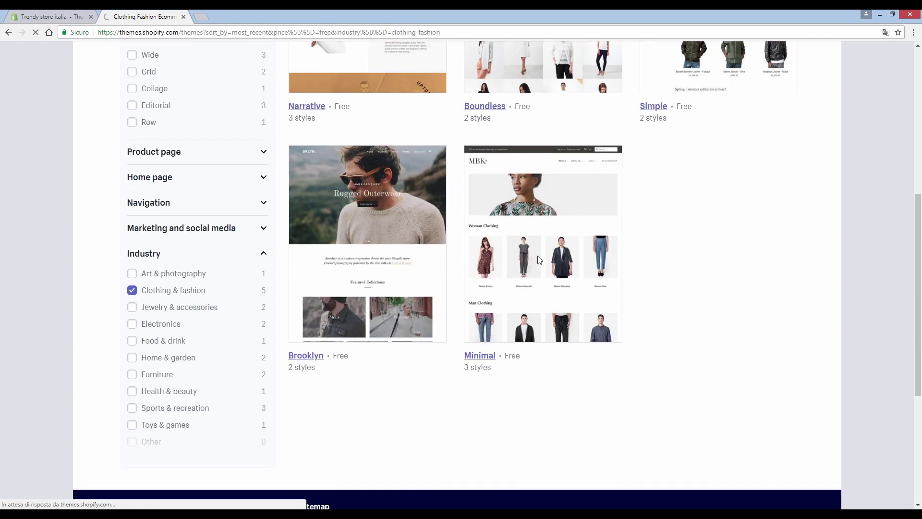
pyautogui.scroll(-1, 458, 229)
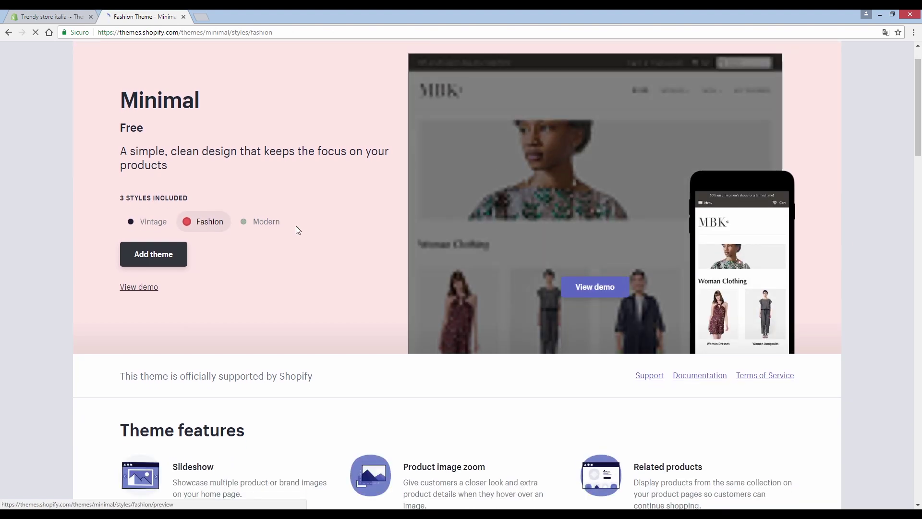
pyautogui.click(152, 290)
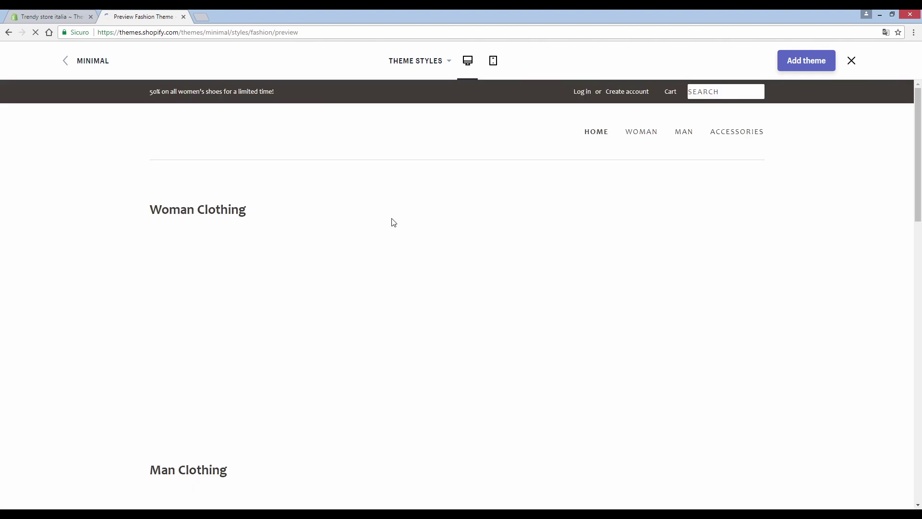
pyautogui.scroll(-9, 378, 205)
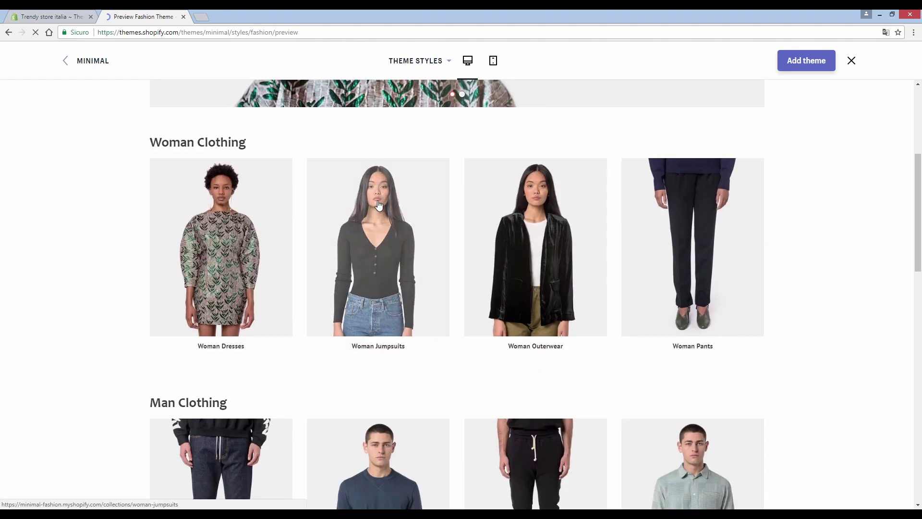
pyautogui.scroll(-5, 378, 205)
pyautogui.scroll(12, 373, 263)
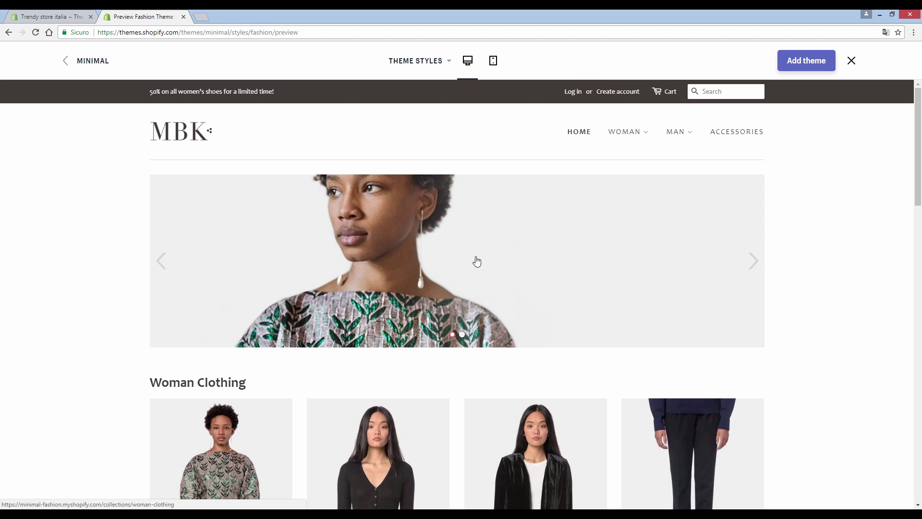
pyautogui.scroll(-3, 321, 390)
pyautogui.scroll(3, 632, 329)
pyautogui.click(85, 63)
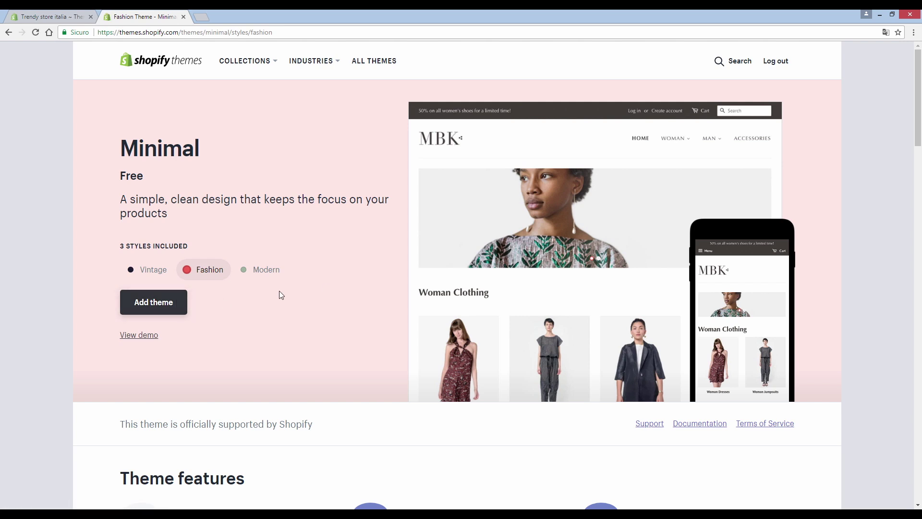
# Step: Add Minimal, publish it as the store's live theme, and open it for customizing
pyautogui.click(173, 307)
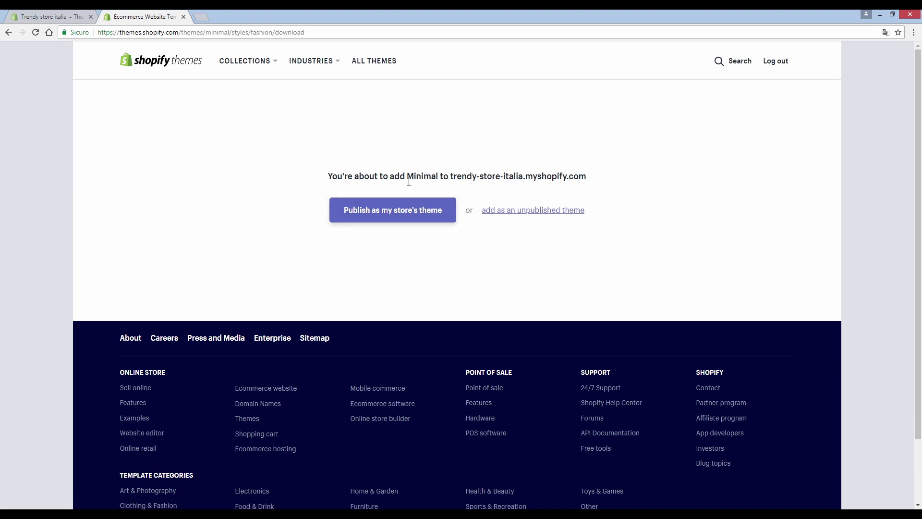
pyautogui.click(414, 218)
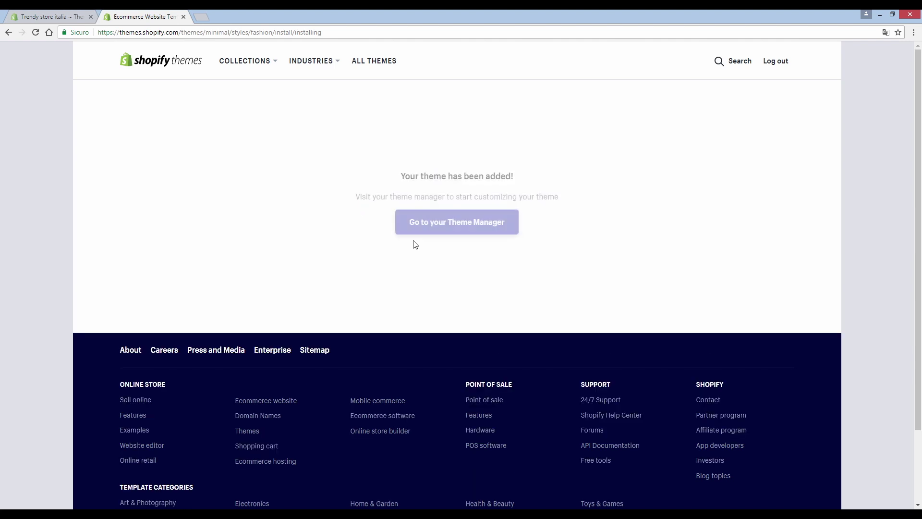
pyautogui.click(423, 225)
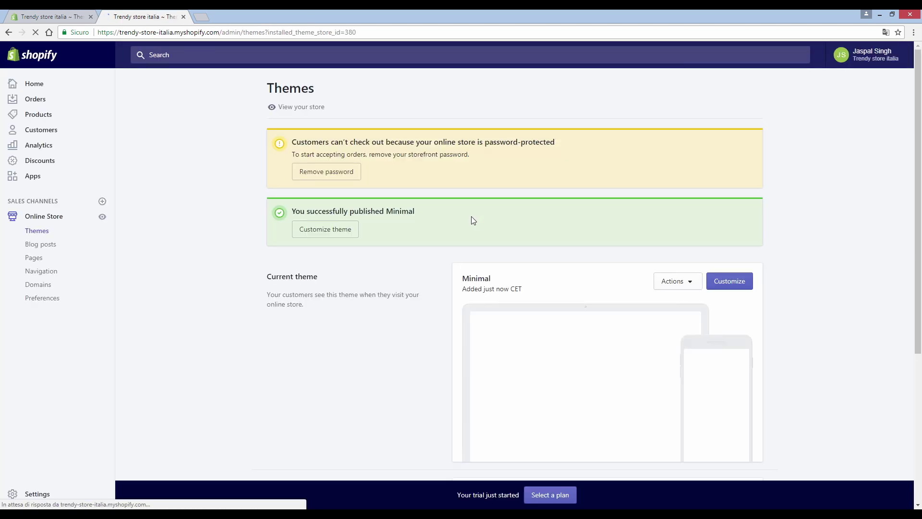
pyautogui.scroll(-1, 471, 217)
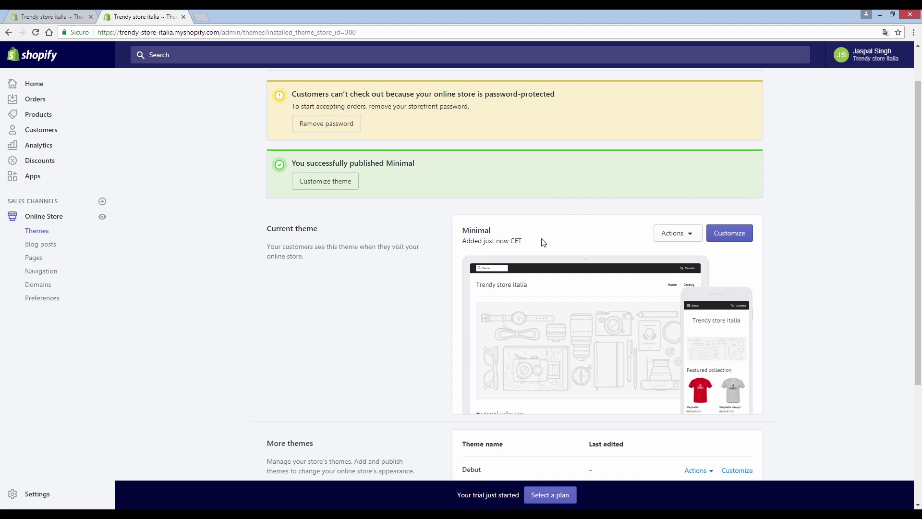
pyautogui.scroll(-1, 666, 255)
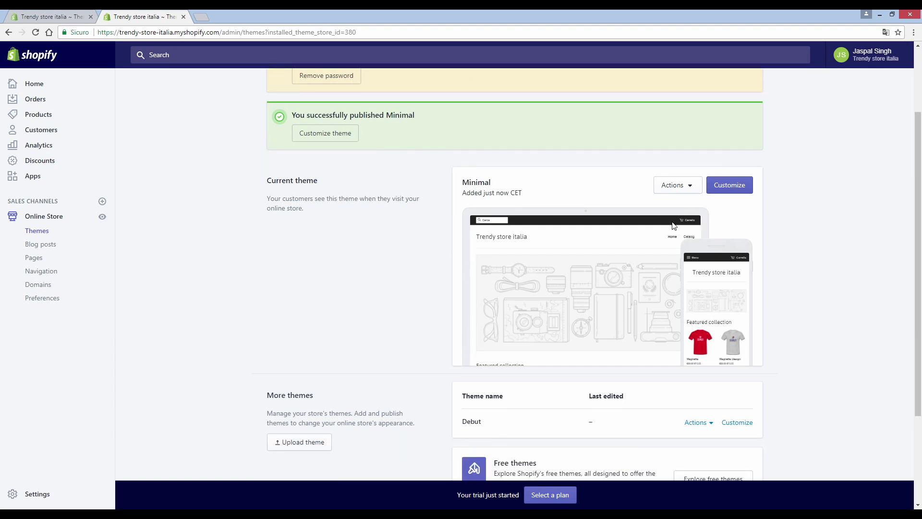
pyautogui.click(725, 190)
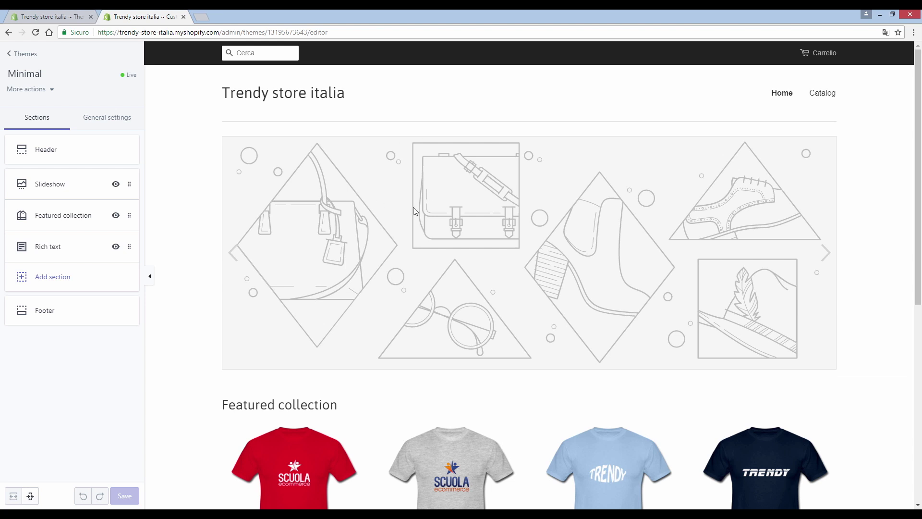
# Step: Browse the Minimal homepage preview, then open the theme's general Layout settings
pyautogui.scroll(-6, 413, 210)
pyautogui.scroll(3, 450, 277)
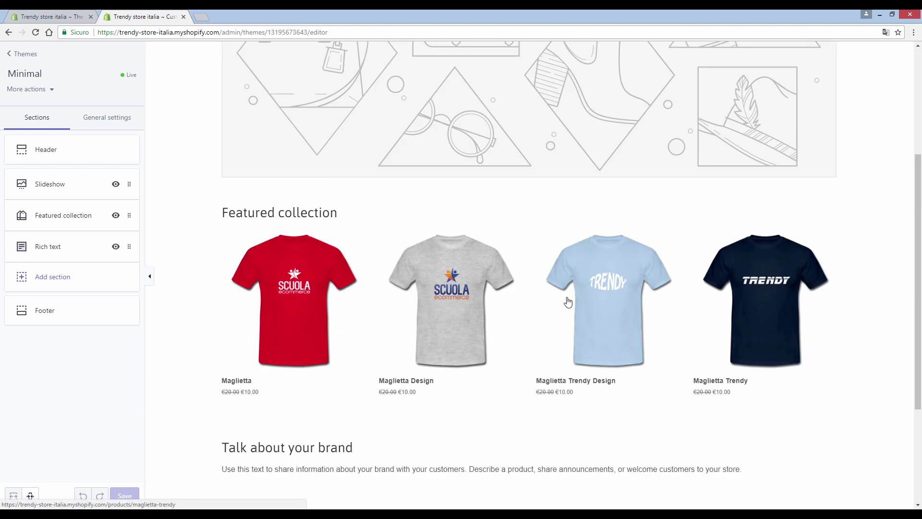
pyautogui.scroll(1, 568, 301)
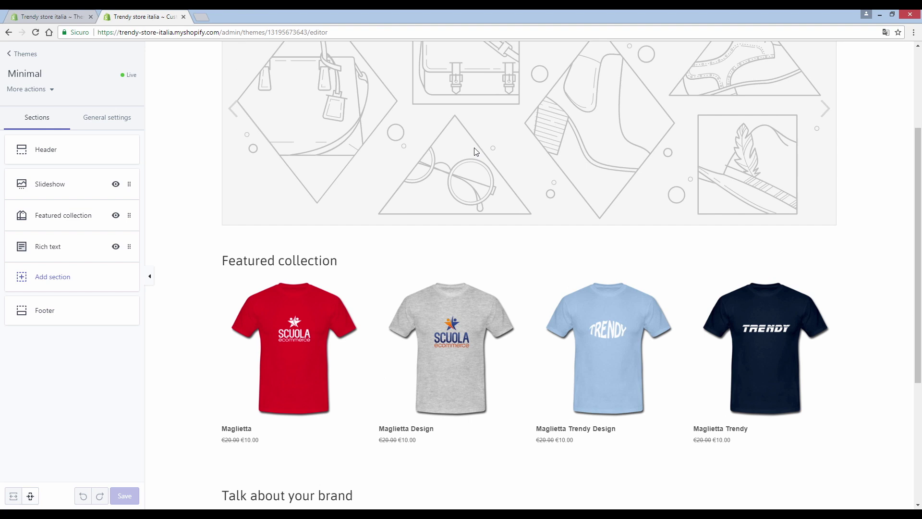
pyautogui.scroll(3, 476, 152)
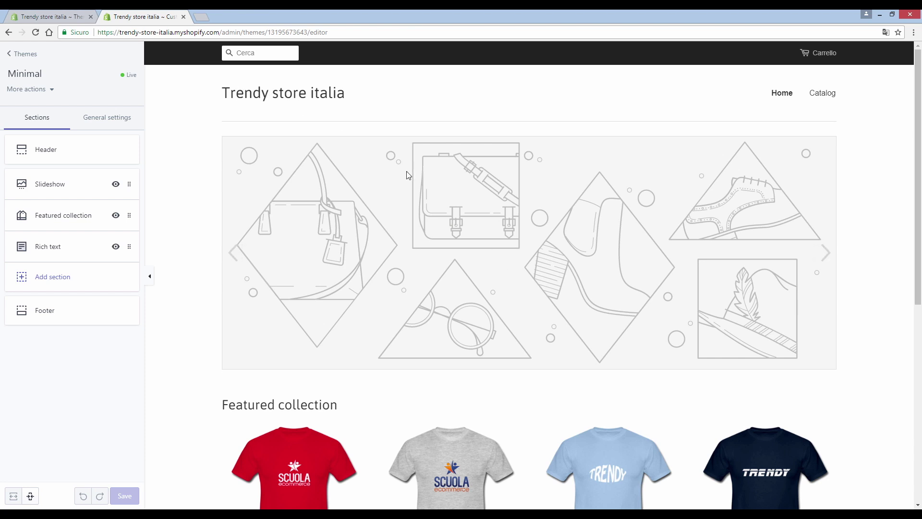
pyautogui.scroll(-4, 390, 197)
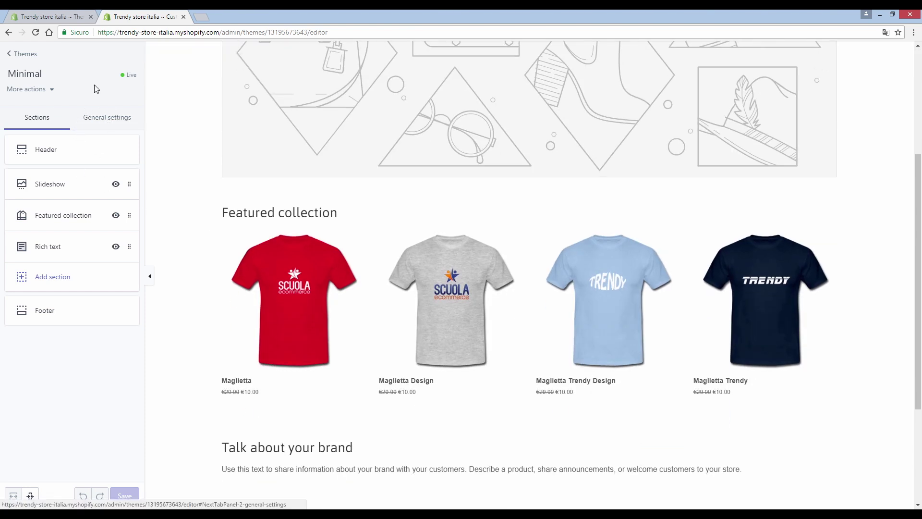
pyautogui.click(107, 119)
pyautogui.click(67, 151)
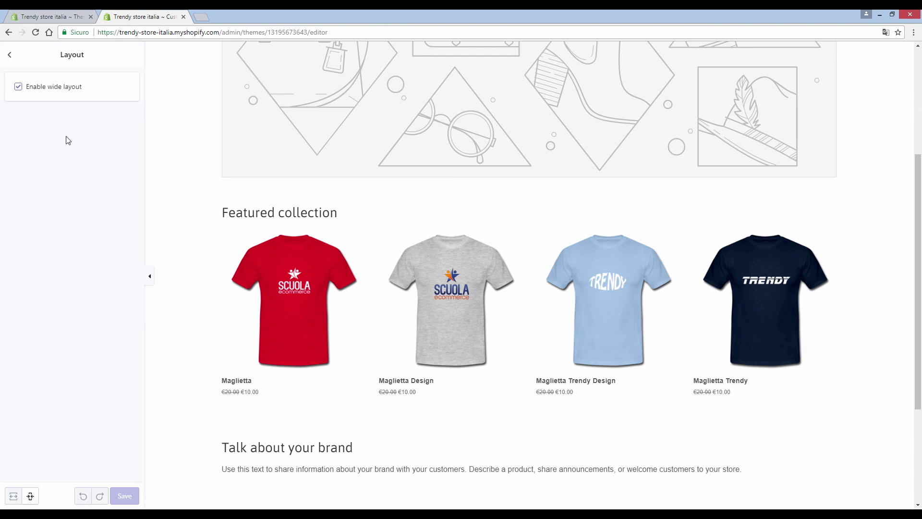
pyautogui.click(7, 56)
pyautogui.click(60, 184)
pyautogui.scroll(-5, 62, 235)
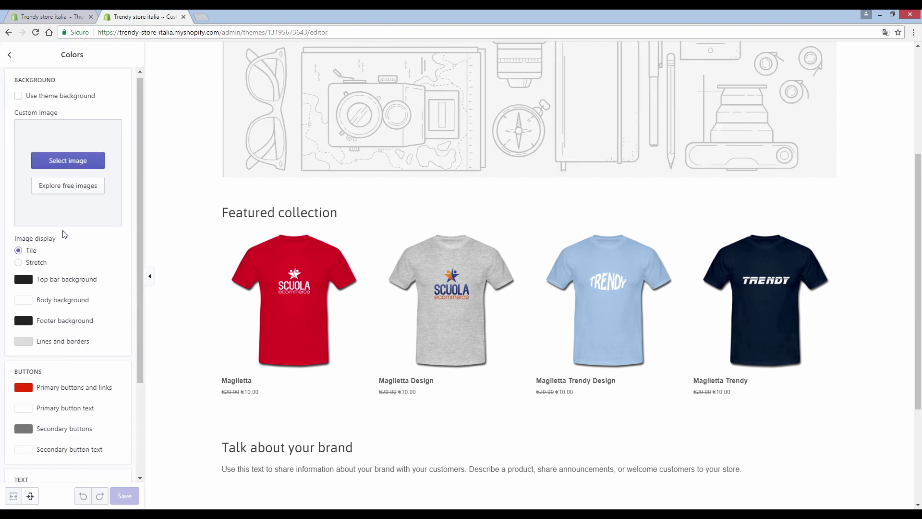
pyautogui.scroll(3, 70, 266)
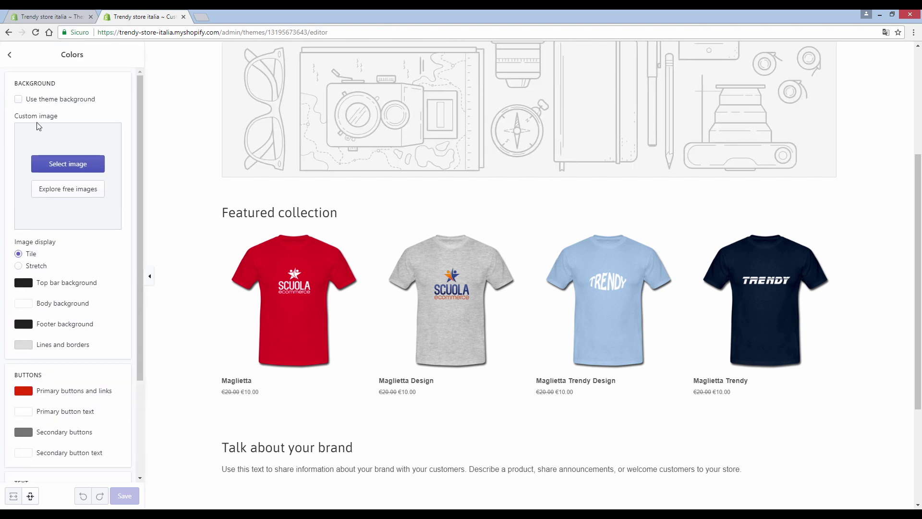
pyautogui.click(9, 55)
pyautogui.click(71, 182)
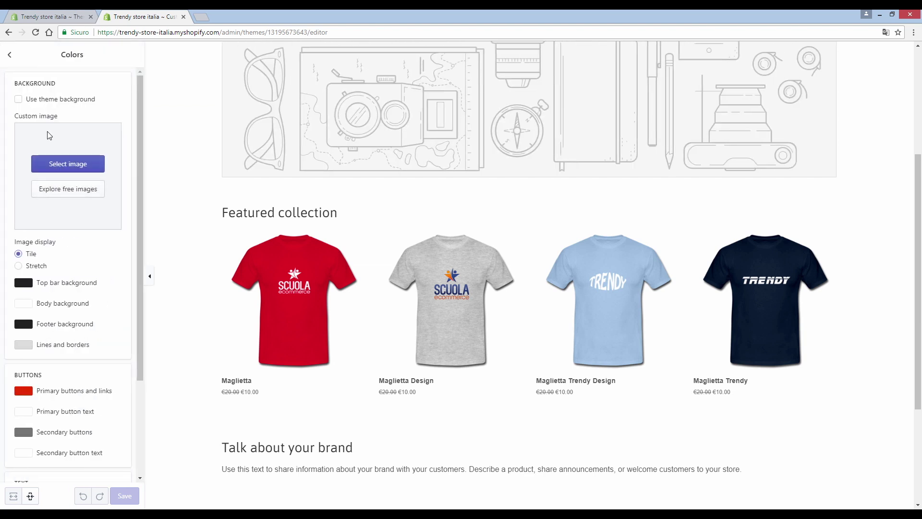
pyautogui.click(6, 55)
pyautogui.click(56, 209)
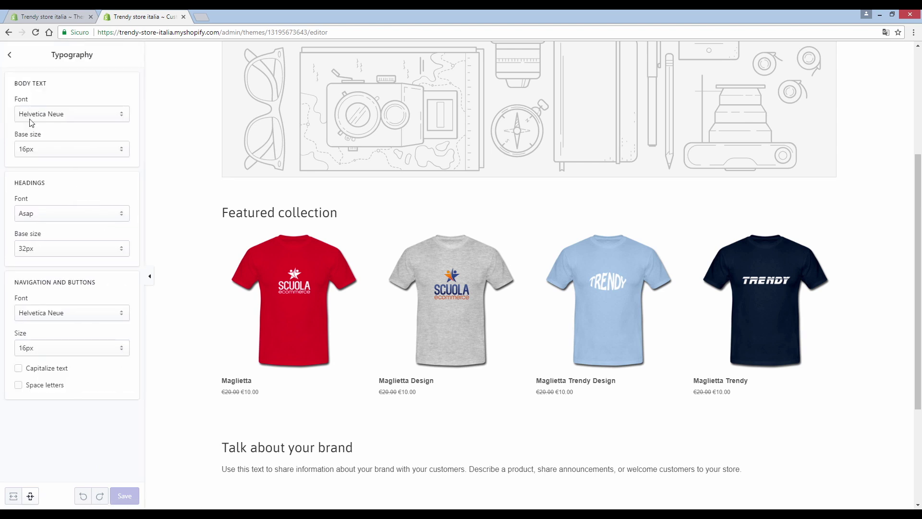
pyautogui.click(10, 56)
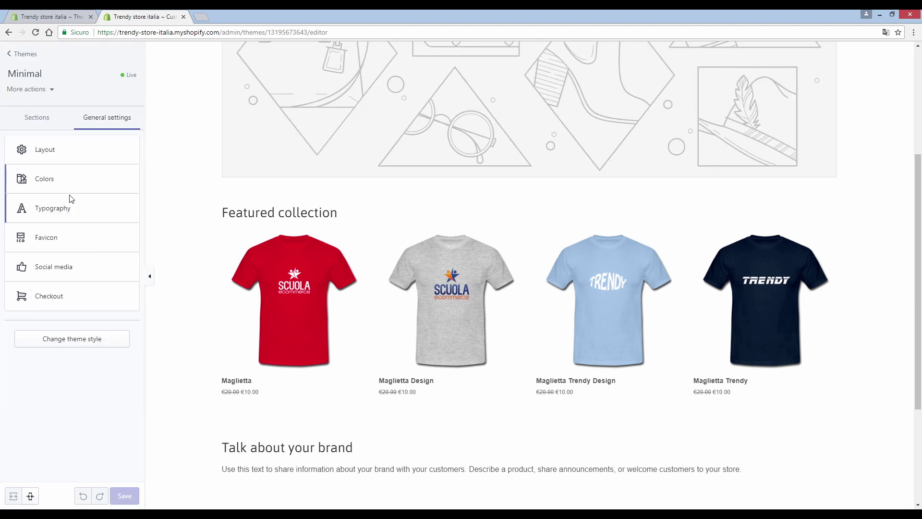
pyautogui.click(42, 119)
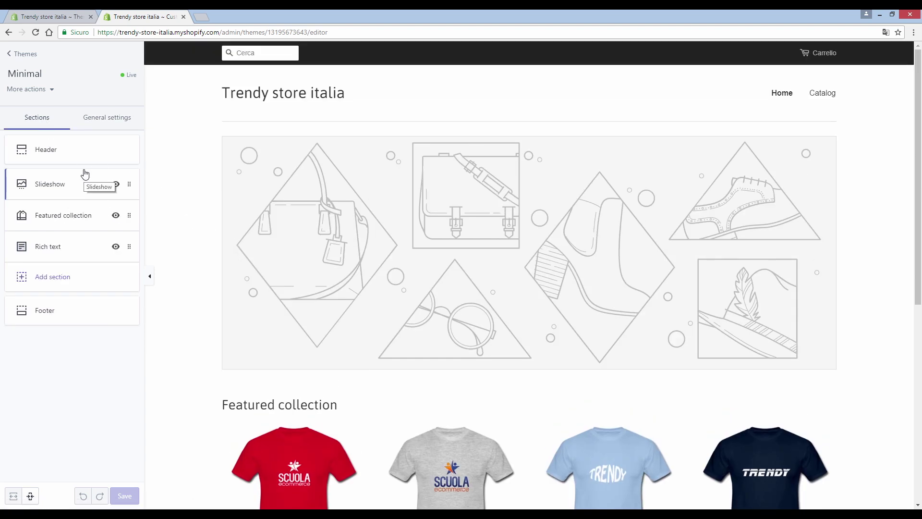
pyautogui.click(58, 159)
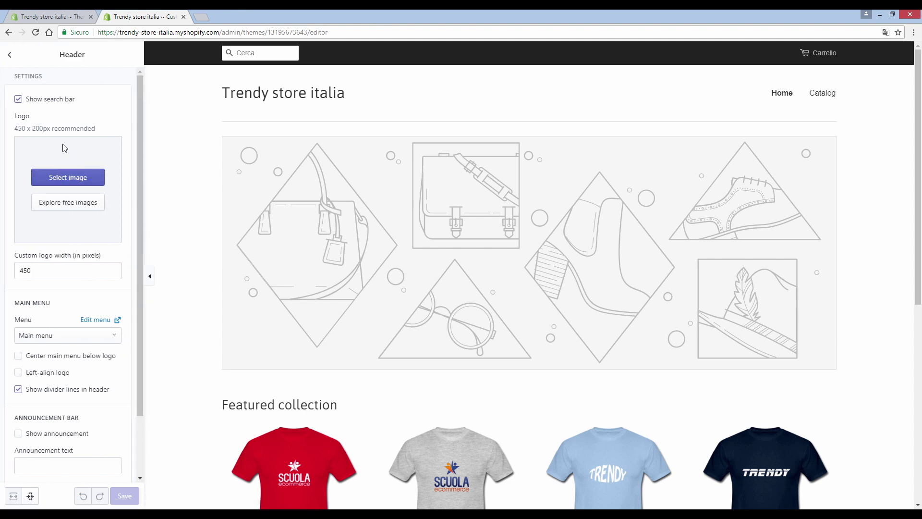
# Step: Reopen the Header section settings and note the 450 x 200px logo size hint
pyautogui.click(10, 56)
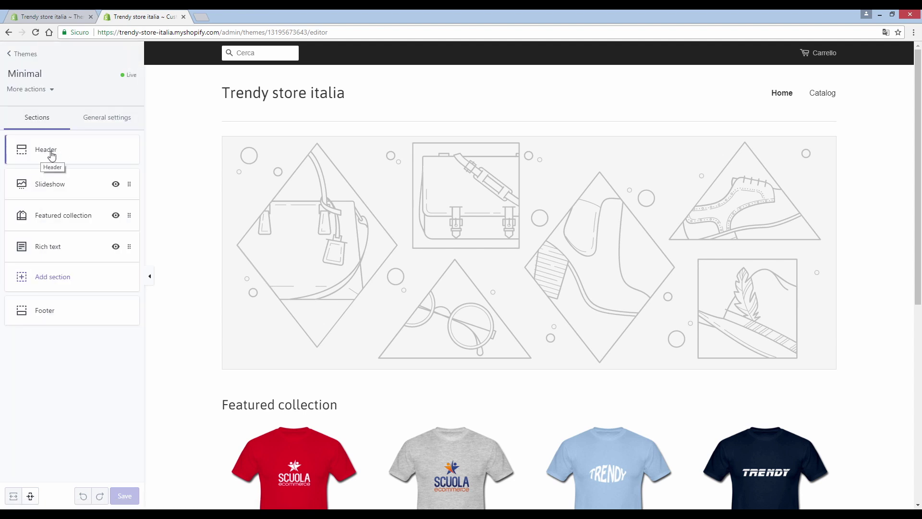
pyautogui.click(52, 153)
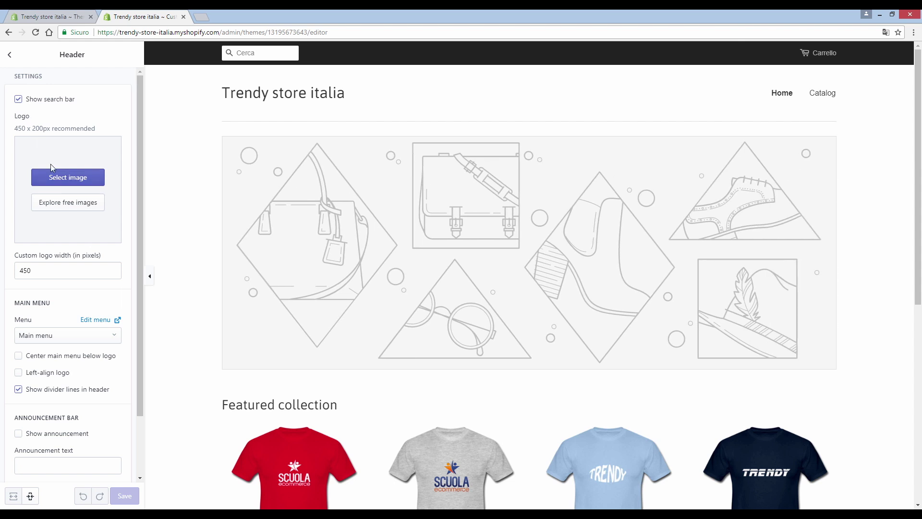
pyautogui.moveTo(16, 129); pyautogui.dragTo(99, 134)
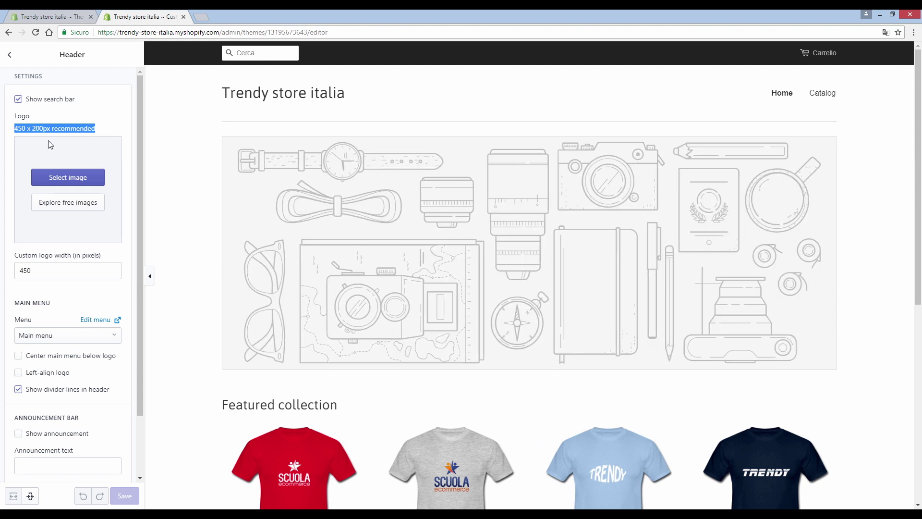
# Step: Upload logo-trendy-store-3 as the header logo in place of the store name, and save
pyautogui.click(60, 180)
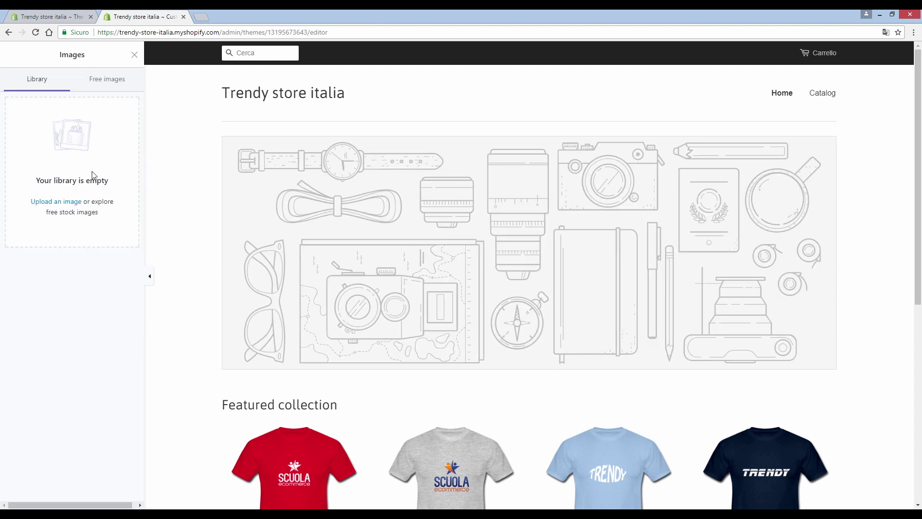
pyautogui.click(74, 200)
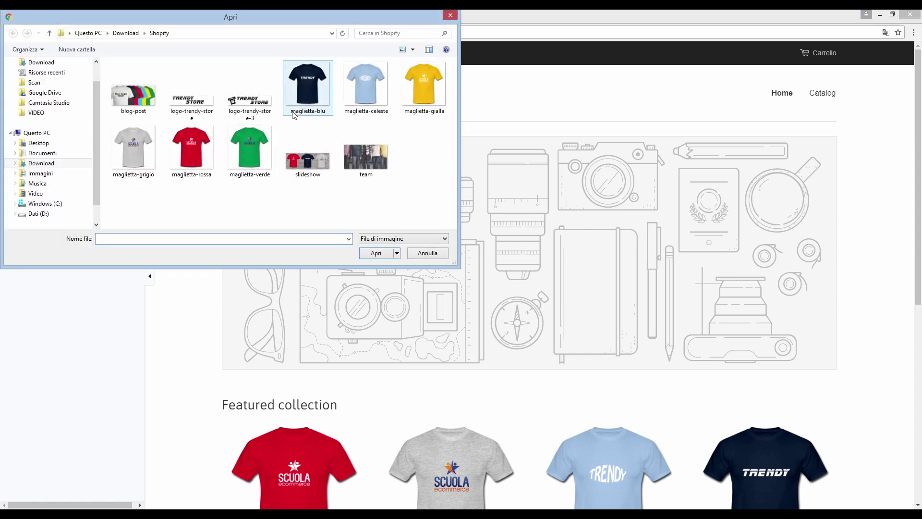
pyautogui.click(259, 106)
pyautogui.click(365, 252)
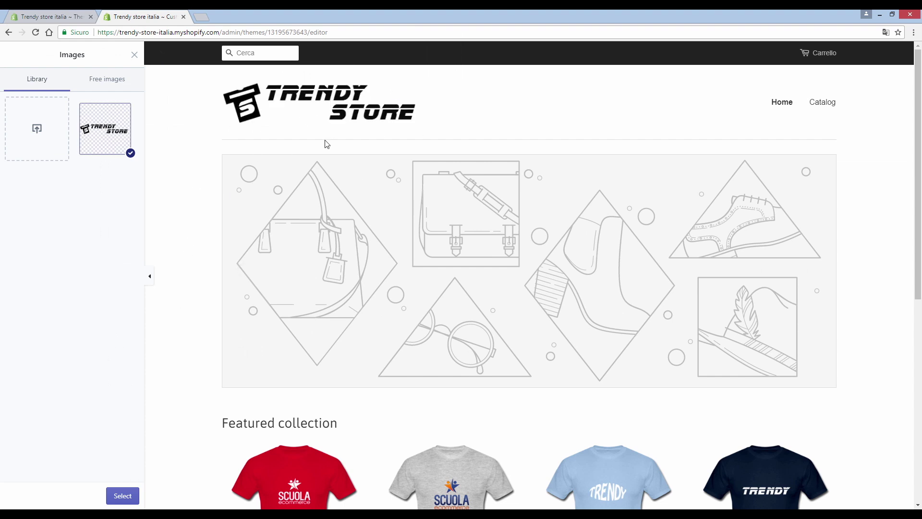
pyautogui.click(123, 496)
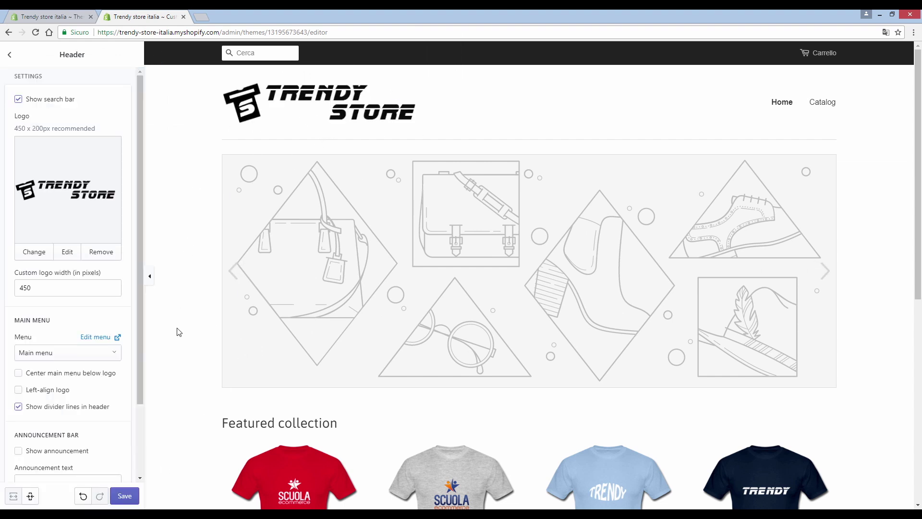
pyautogui.click(124, 496)
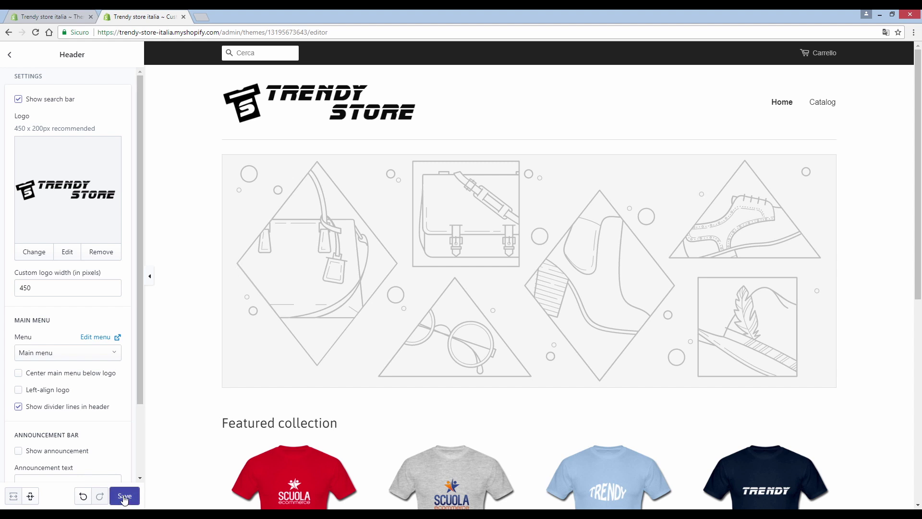
pyautogui.click(11, 57)
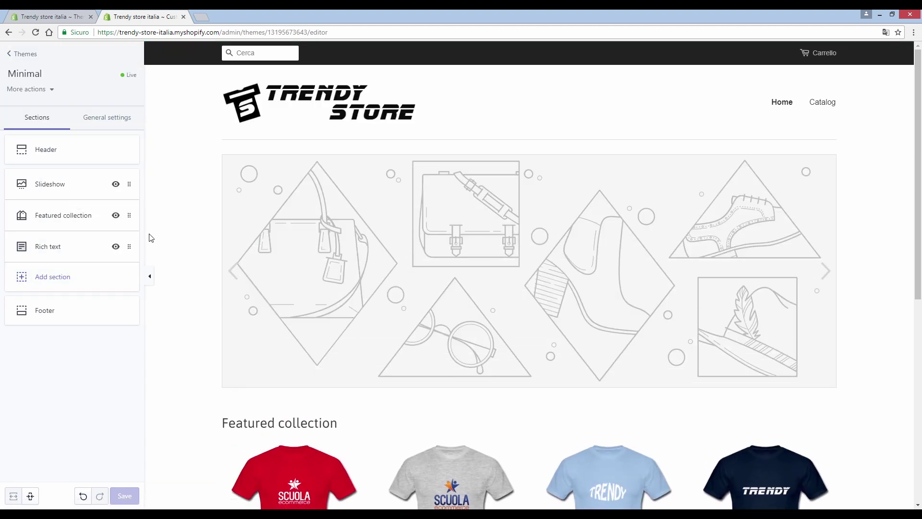
pyautogui.click(68, 187)
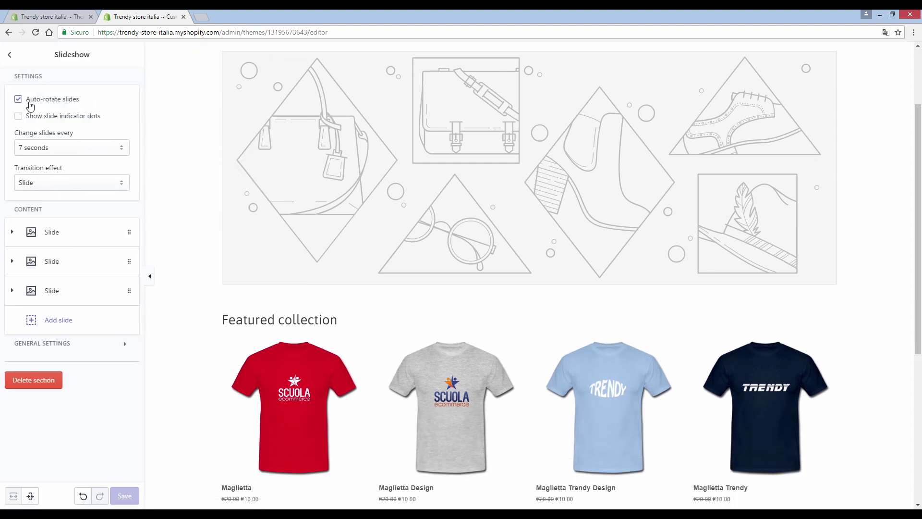
# Step: Toggle Auto-rotate slides off and back on, leaving slide rotation enabled
pyautogui.click(19, 100)
pyautogui.click(19, 100)
pyautogui.click(19, 101)
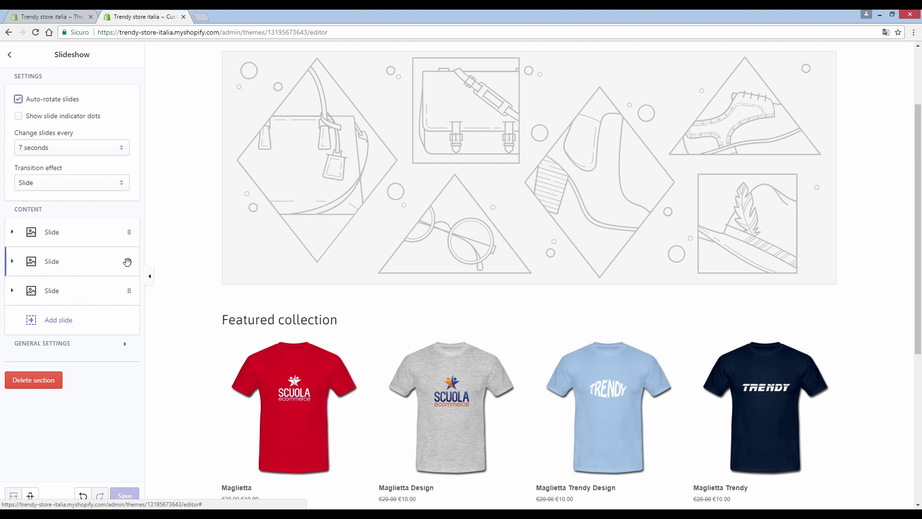
# Step: Delete the two extra slides so the slideshow keeps only one slide
pyautogui.click(126, 262)
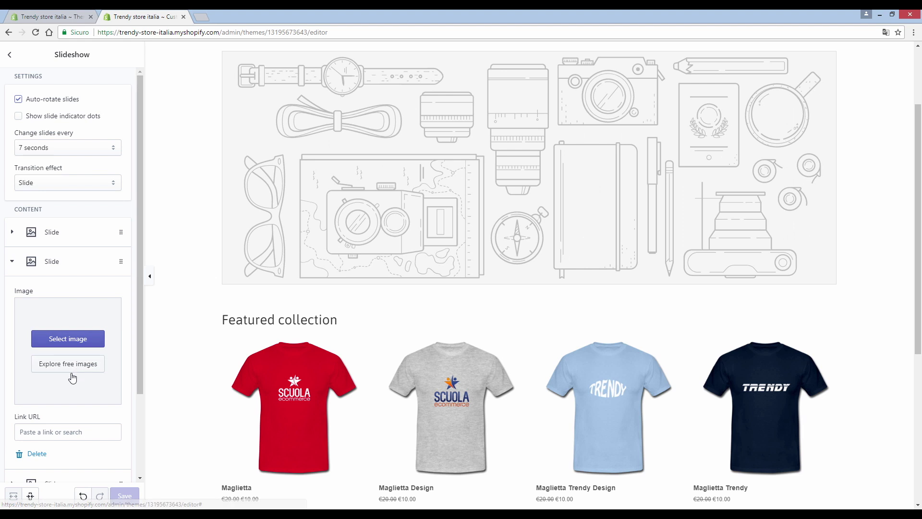
pyautogui.click(37, 454)
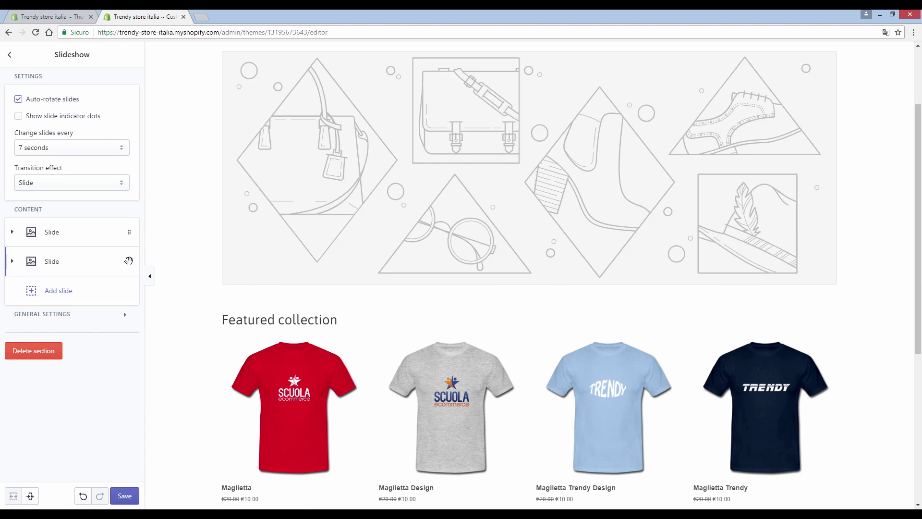
pyautogui.click(128, 261)
pyautogui.click(37, 454)
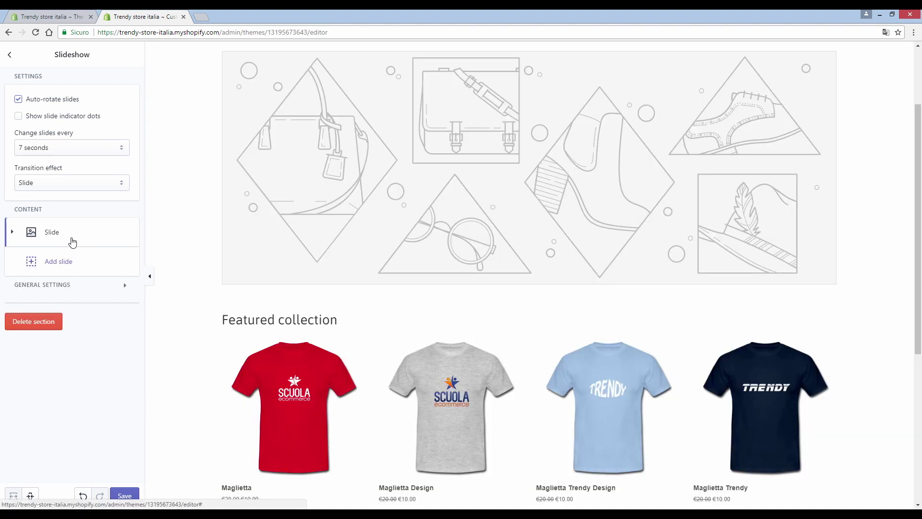
# Step: Upload the 'slideshow' banner of three T-shirts on a brick wall for the remaining slide
pyautogui.click(71, 242)
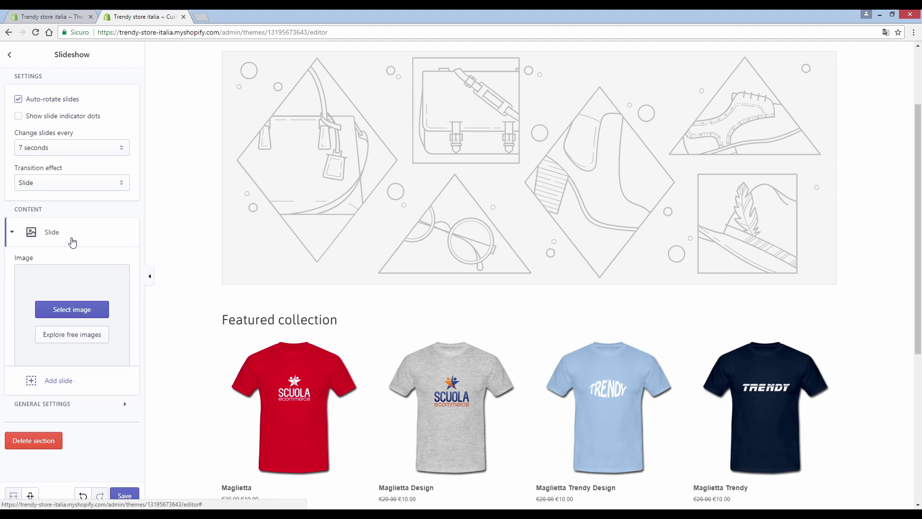
pyautogui.click(72, 309)
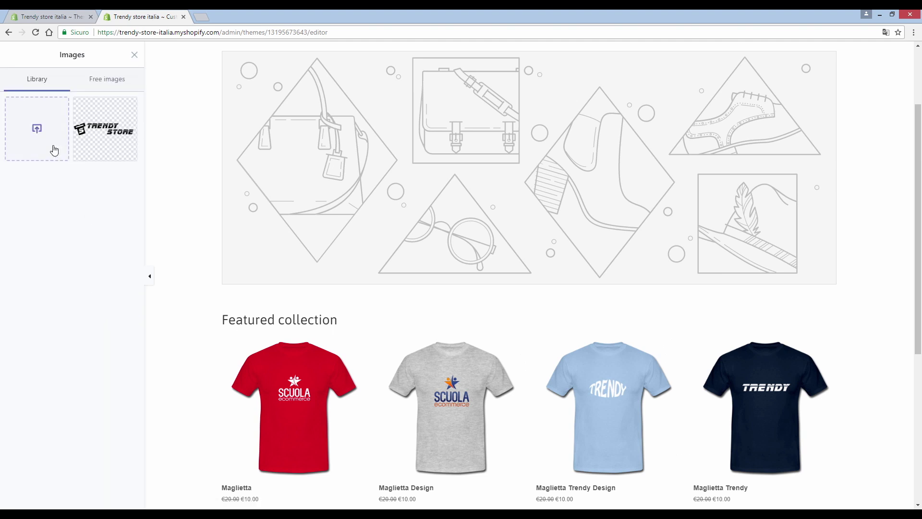
pyautogui.click(53, 148)
pyautogui.click(320, 168)
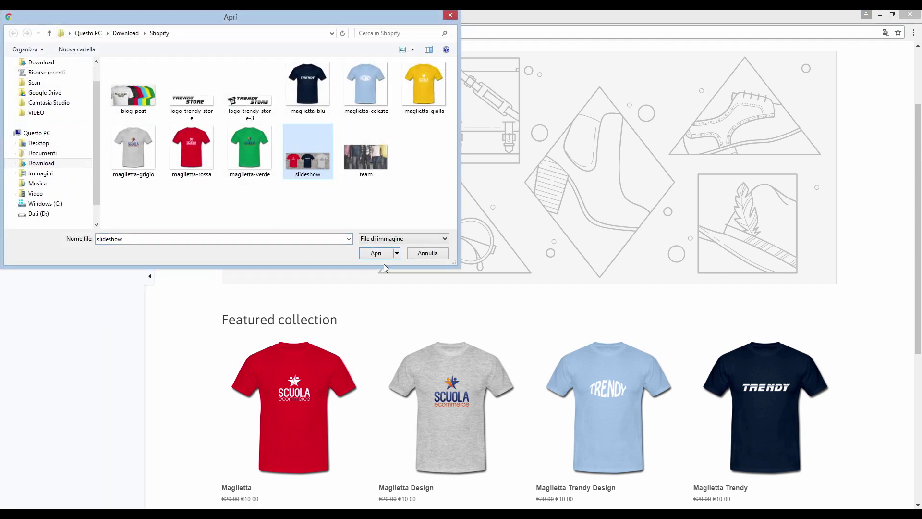
pyautogui.click(382, 254)
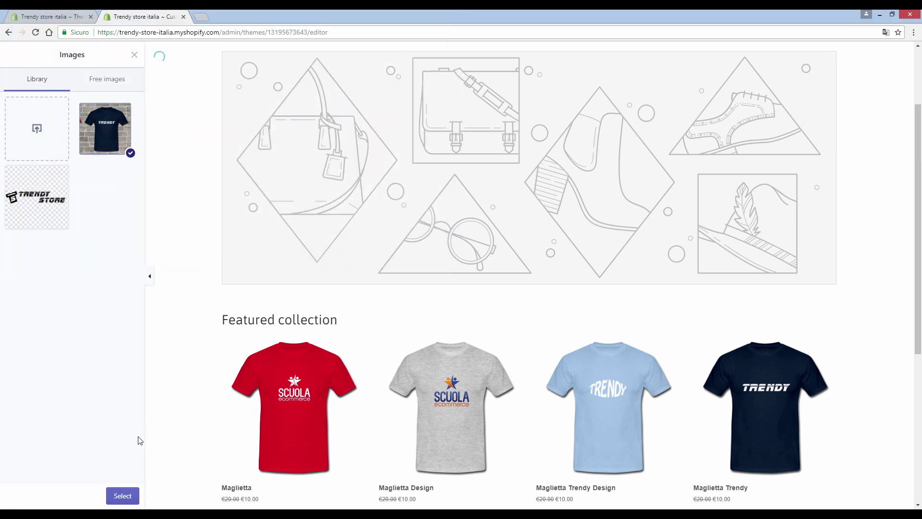
pyautogui.scroll(-5, 370, 291)
pyautogui.scroll(7, 370, 292)
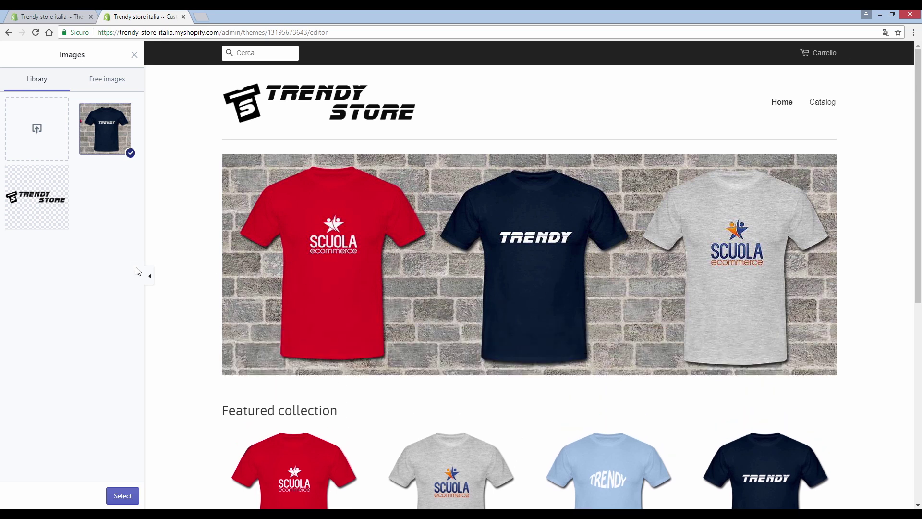
# Step: Use the brick-wall T-shirt banner as the slide image and keep the 7-second interval
pyautogui.click(121, 494)
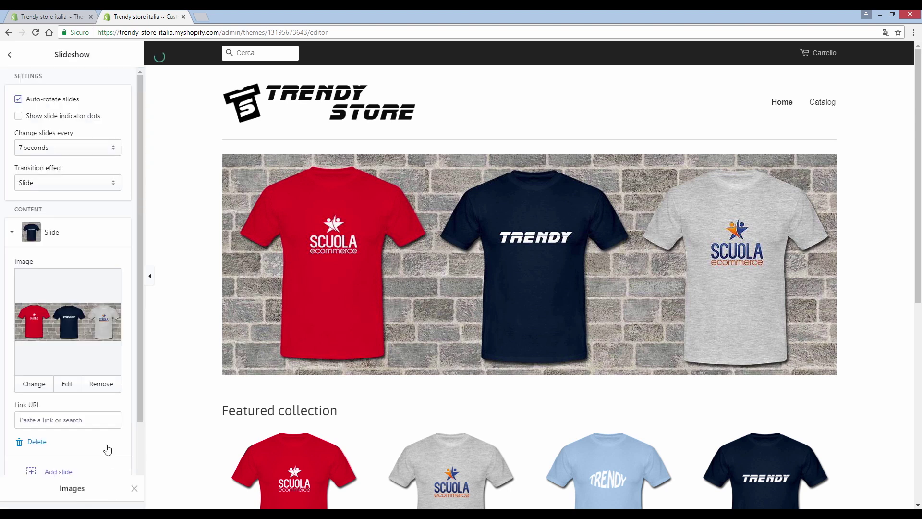
pyautogui.click(46, 149)
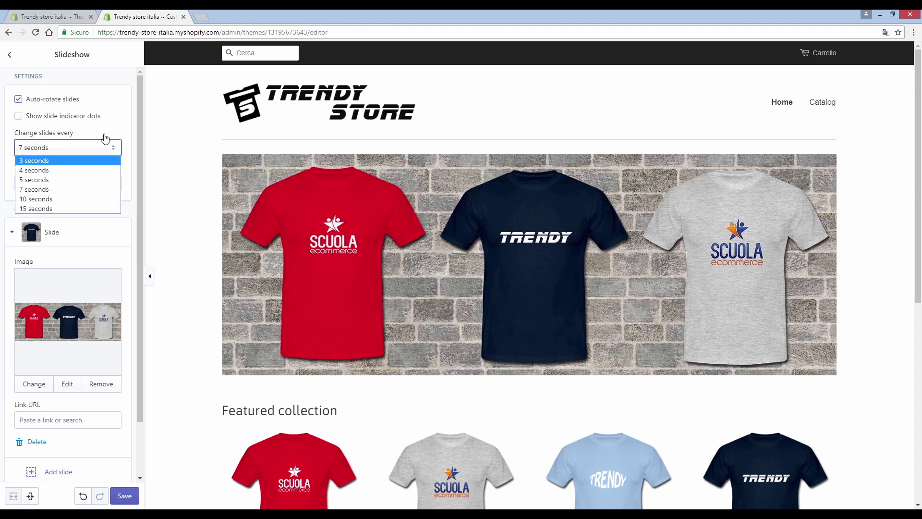
pyautogui.click(134, 140)
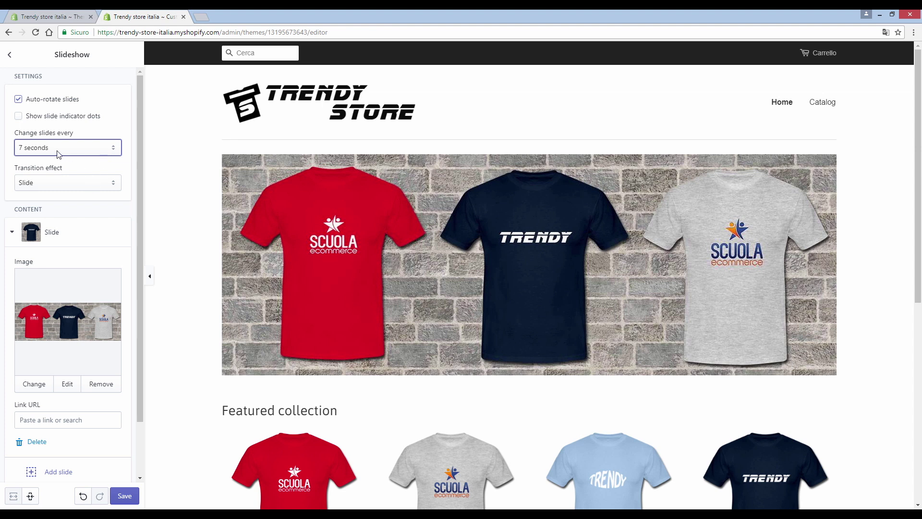
pyautogui.click(10, 55)
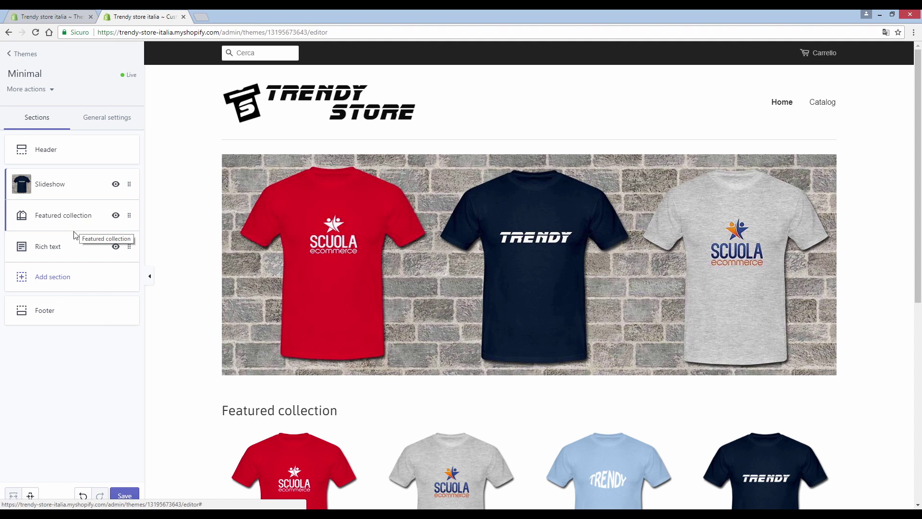
pyautogui.scroll(-5, 349, 268)
pyautogui.scroll(-3, 350, 268)
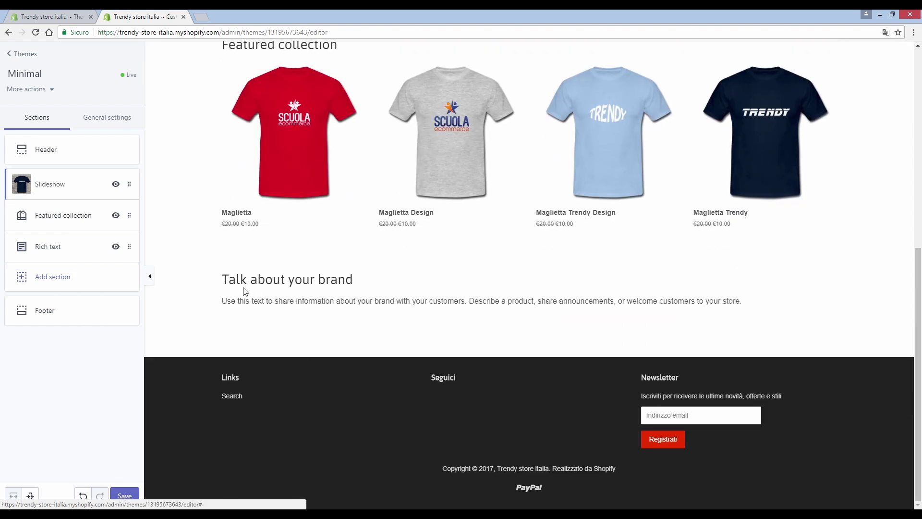
pyautogui.click(70, 251)
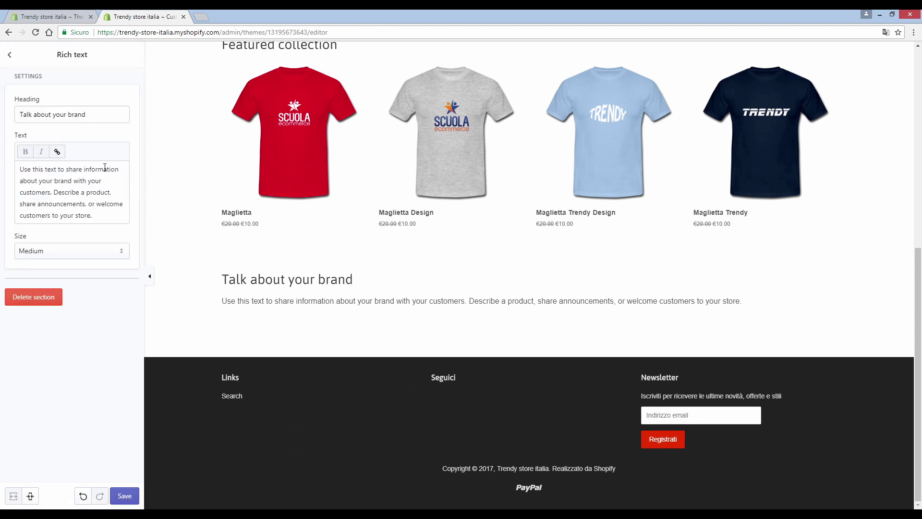
# Step: Set Rich text heading 'Benvenuti nello store più Trendy del momento!', Italian paragraph, size Large, and save
pyautogui.moveTo(94, 119); pyautogui.dragTo(6, 121)
pyautogui.write('Benvenuti nello store più Trendy del momento!')
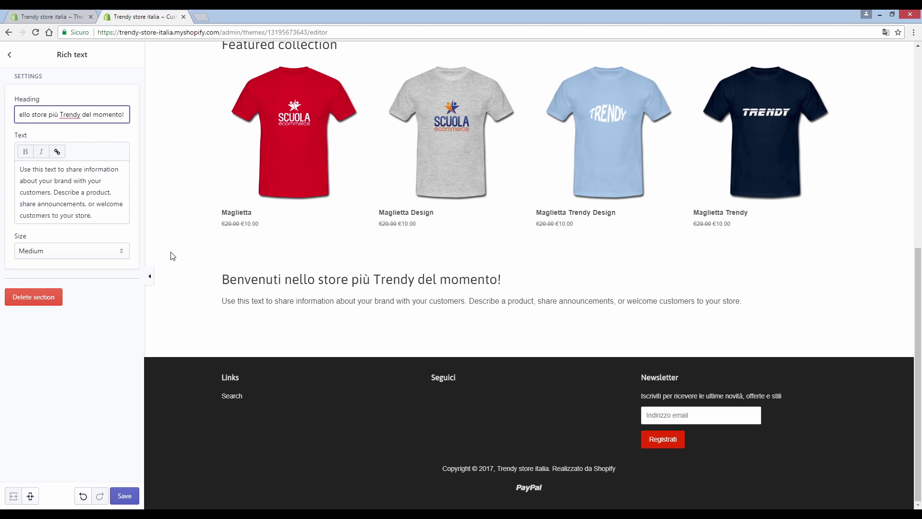
pyautogui.moveTo(94, 216); pyautogui.dragTo(11, 161)
pyautogui.write('Potrete trovare magliette per ogni esigenza, di tutte le taglie e made in italy')
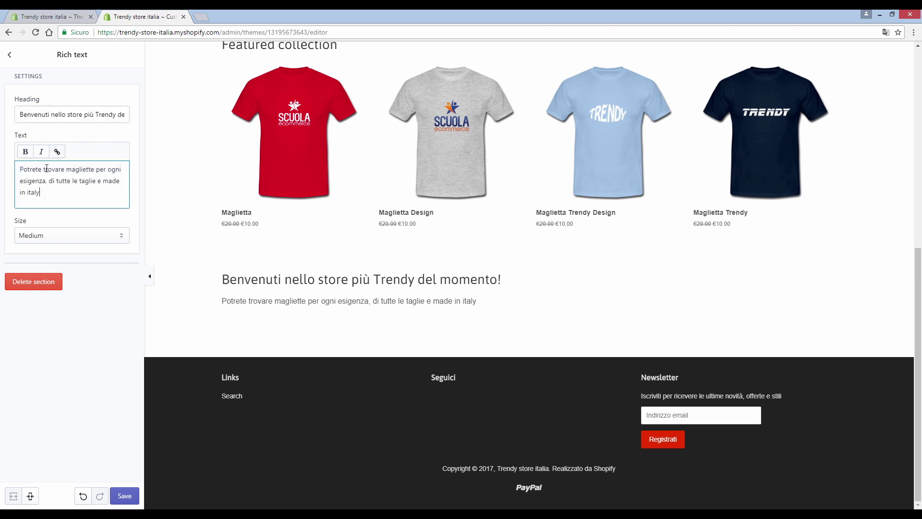
pyautogui.click(60, 236)
pyautogui.click(51, 268)
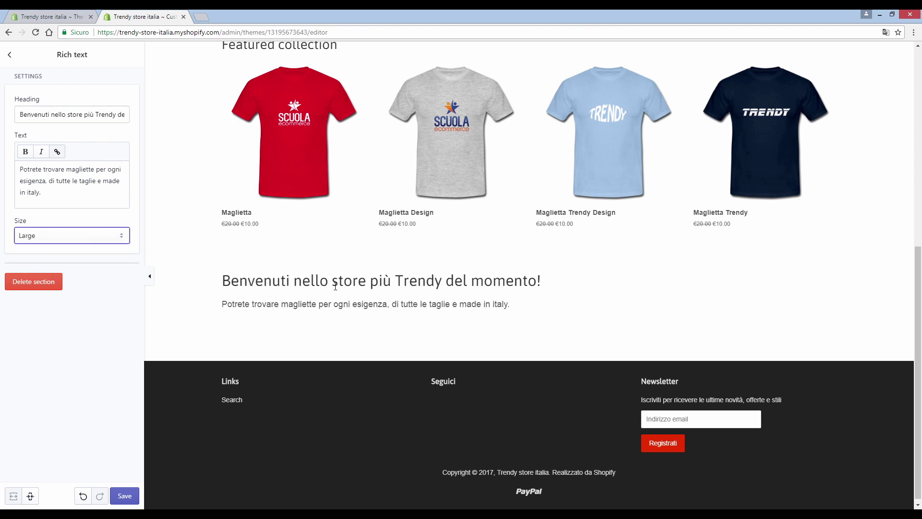
pyautogui.click(92, 254)
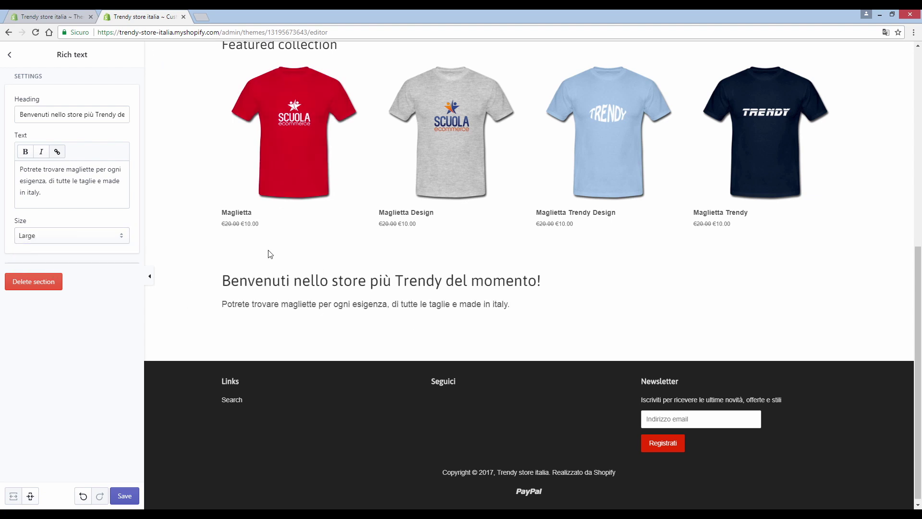
pyautogui.click(125, 496)
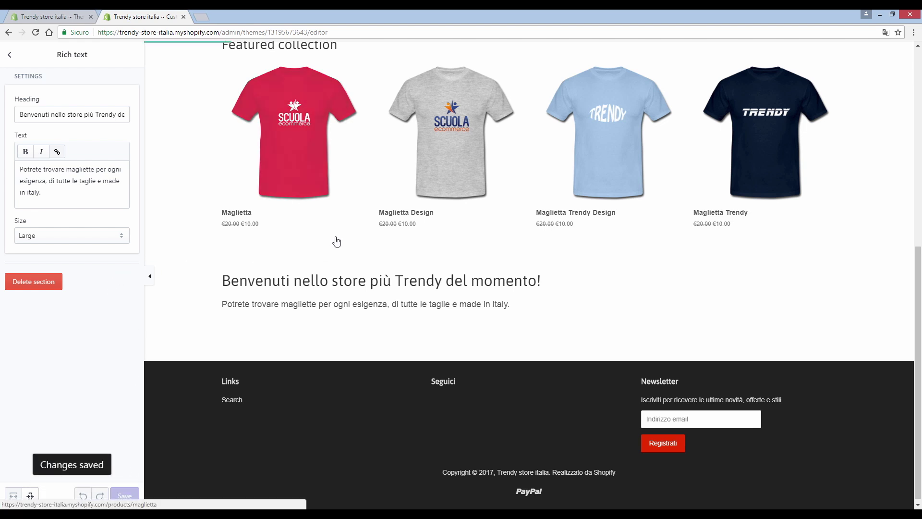
# Step: Return to the homepage sections list and open the Footer section's settings
pyautogui.click(10, 56)
pyautogui.scroll(3, 440, 253)
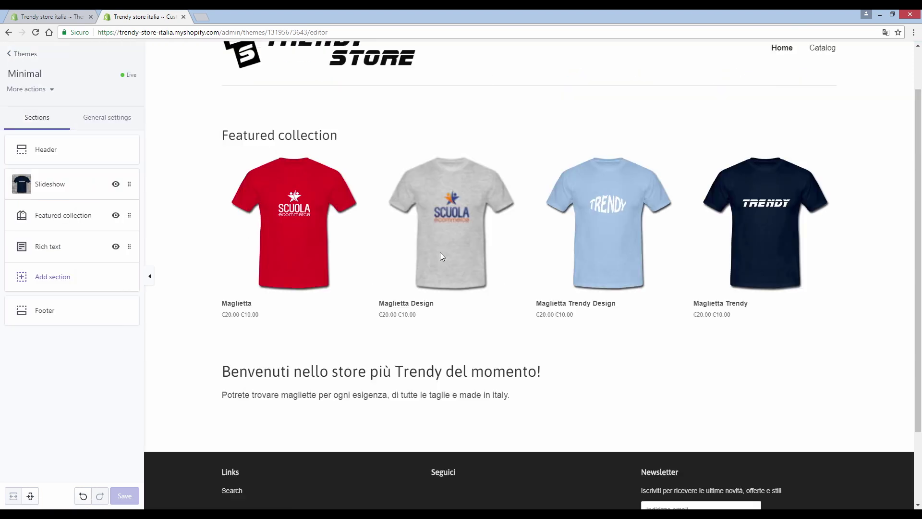
pyautogui.scroll(-3, 441, 256)
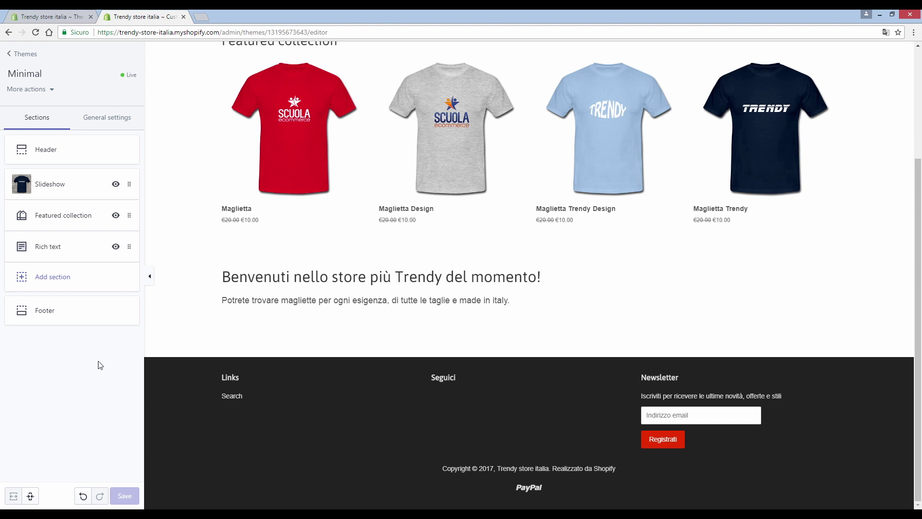
pyautogui.scroll(8, 224, 280)
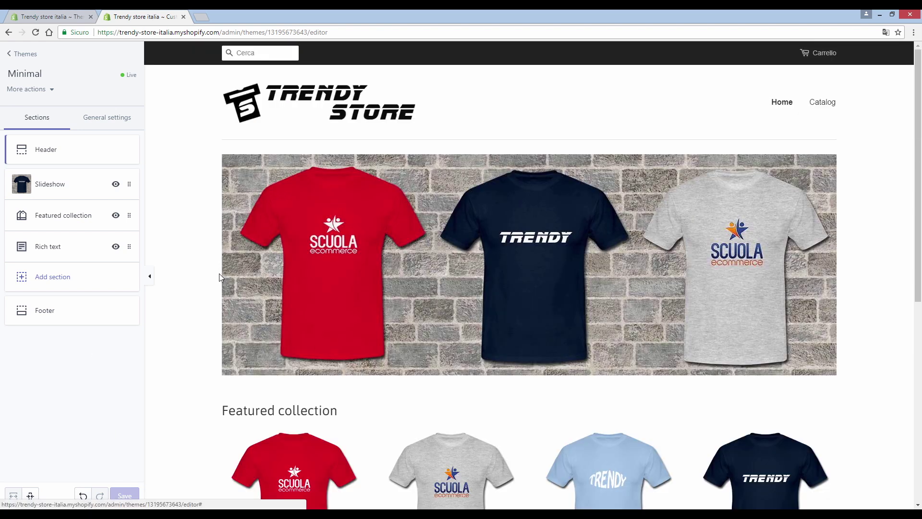
pyautogui.scroll(-8, 219, 274)
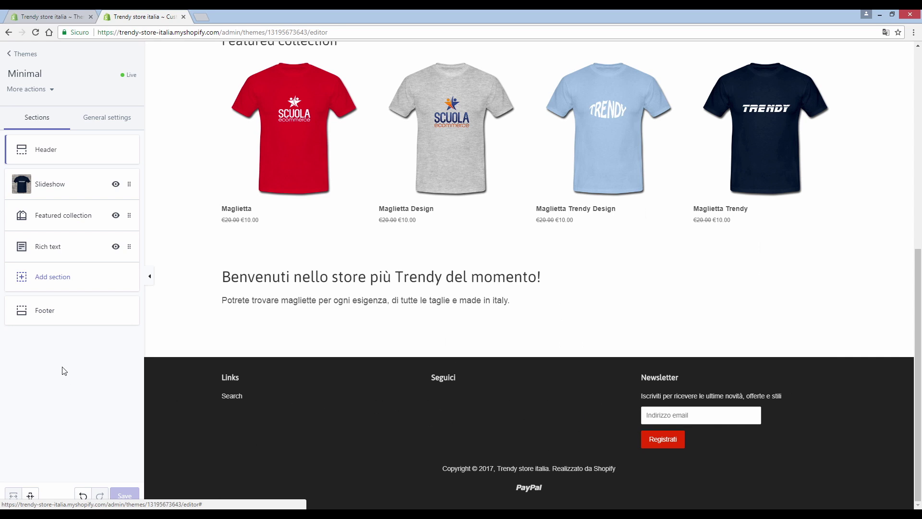
pyautogui.click(48, 316)
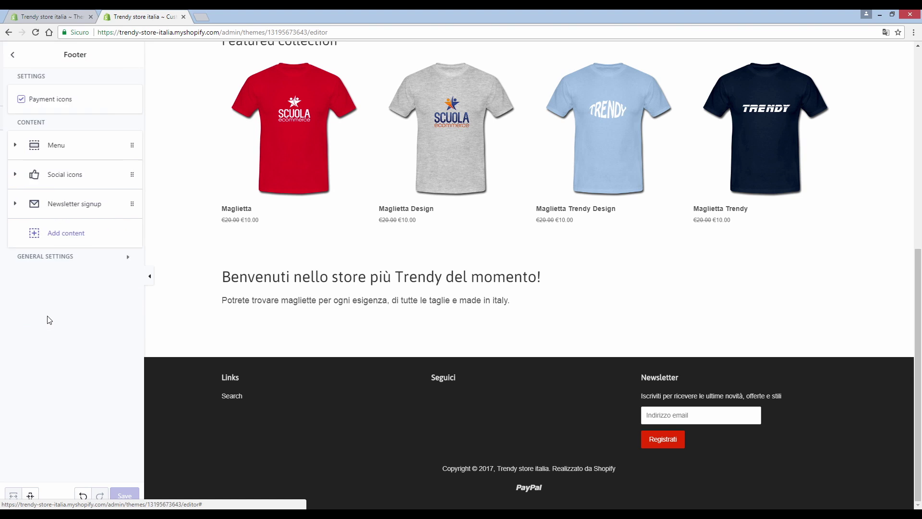
# Step: Set the footer menu block to Main menu and rename its heading from 'Links' to 'Menu'
pyautogui.click(54, 156)
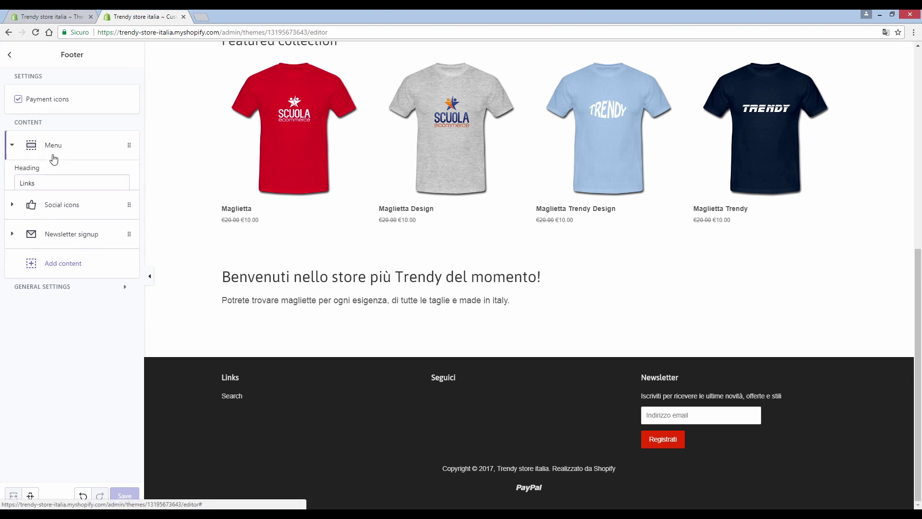
pyautogui.click(48, 231)
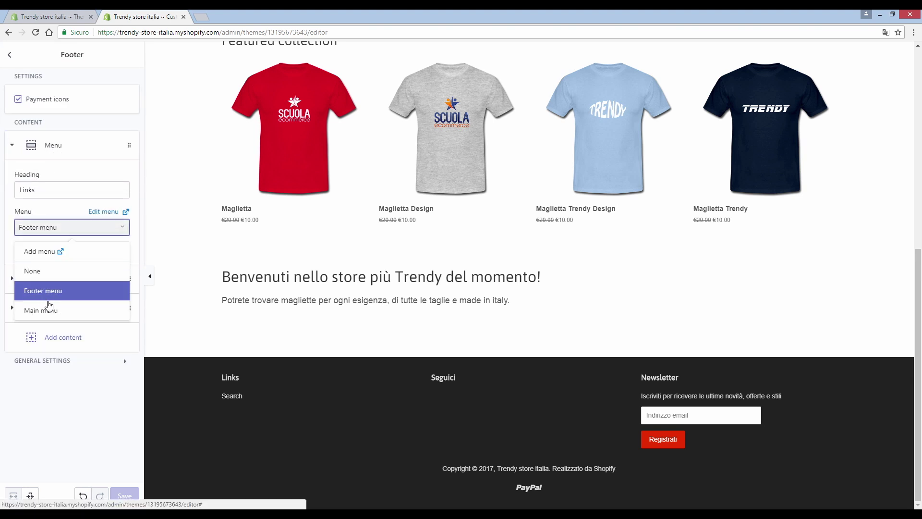
pyautogui.click(48, 311)
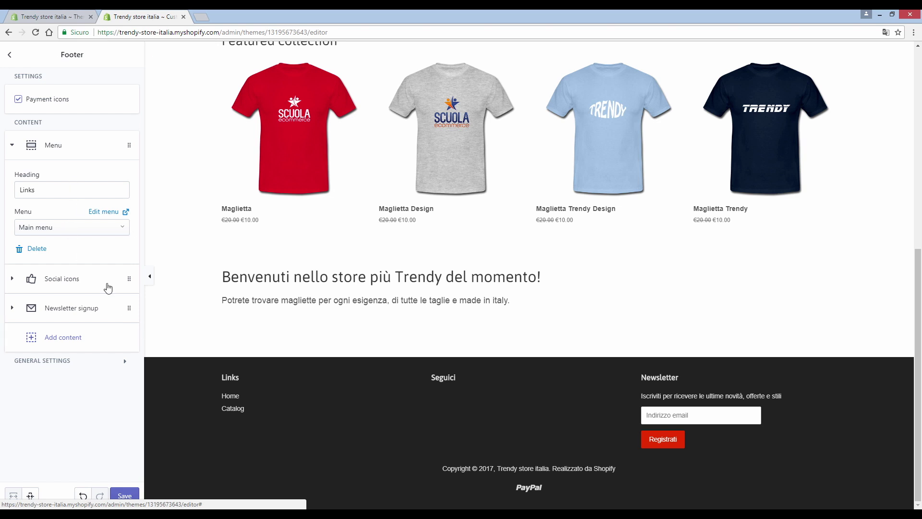
pyautogui.click(40, 196)
pyautogui.doubleClick(32, 191)
pyautogui.write('Menu')
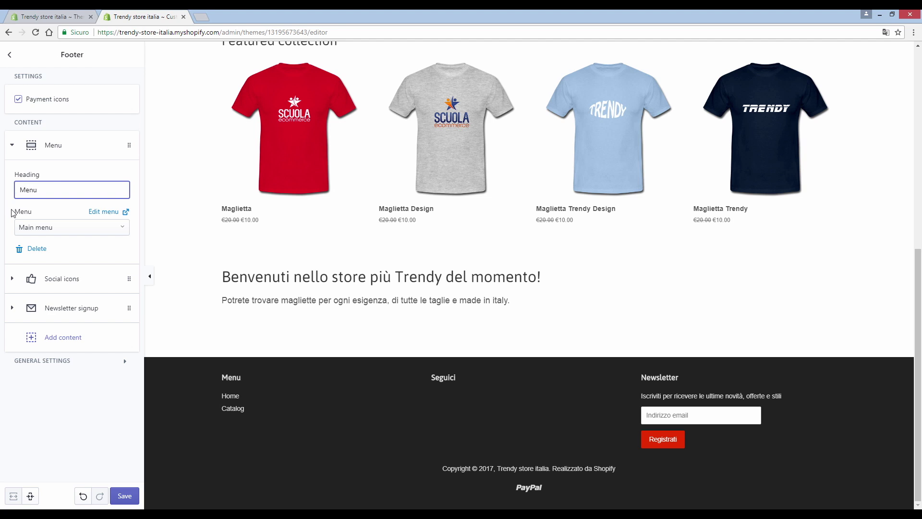
pyautogui.click(75, 287)
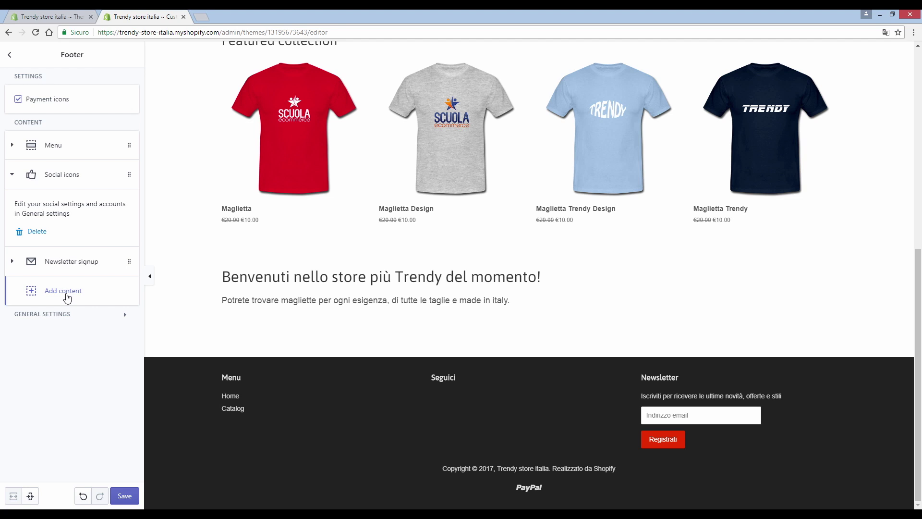
# Step: Add a footer Text block headed 'Contattaci' with the pasted company address, then save
pyautogui.click(68, 296)
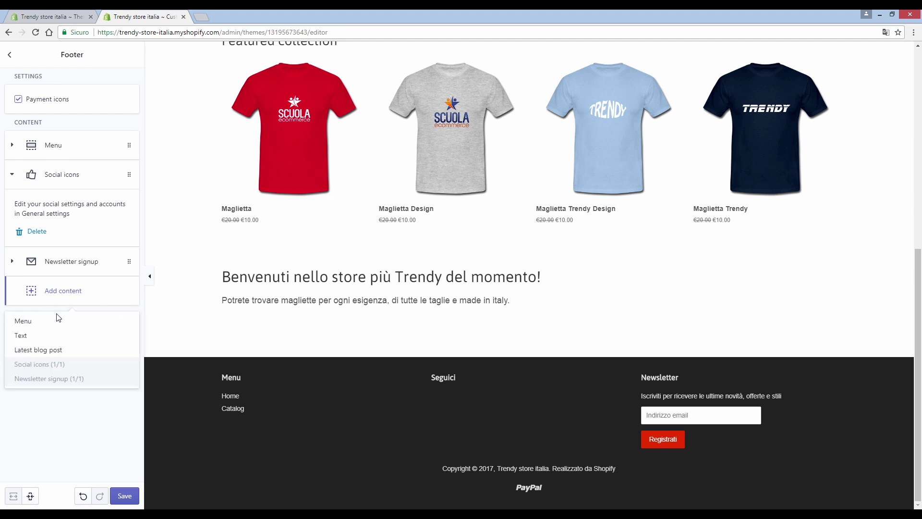
pyautogui.click(48, 335)
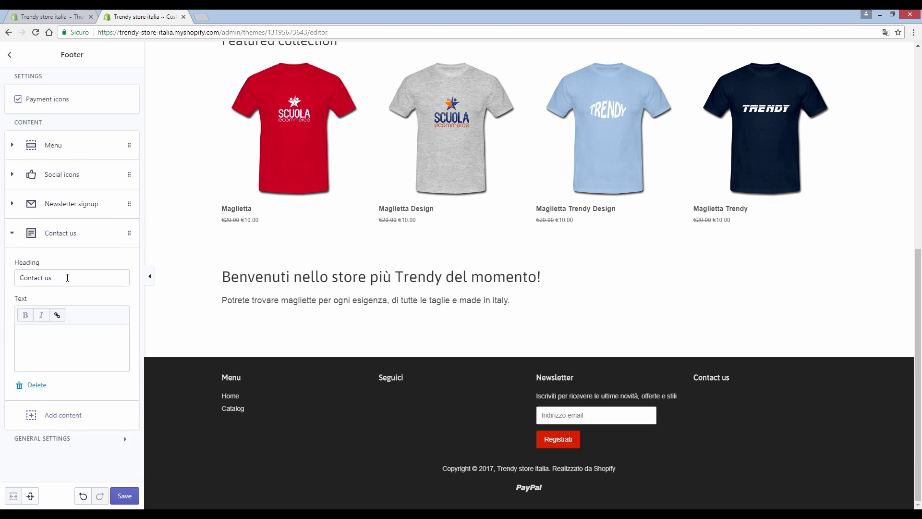
pyautogui.moveTo(68, 277); pyautogui.dragTo(16, 275)
pyautogui.write('Cont')
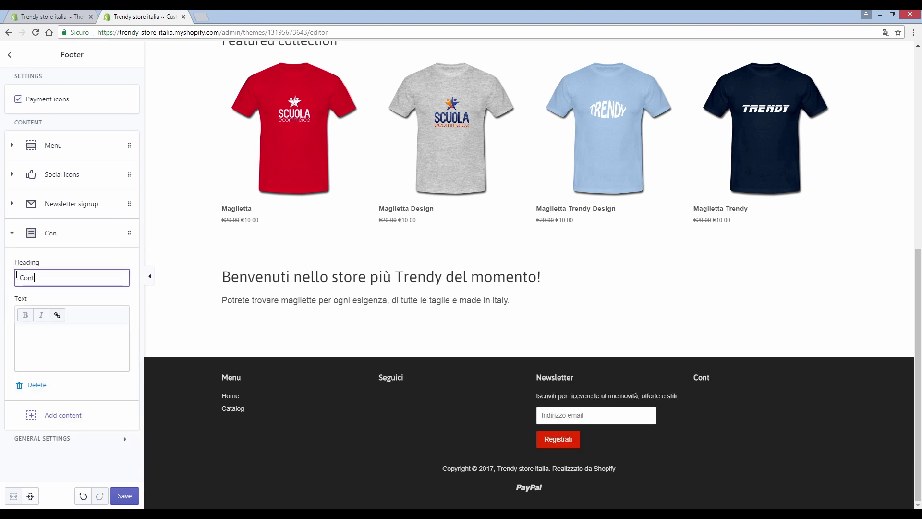
pyautogui.write('attaci')
pyautogui.click(118, 356)
pyautogui.hotkey('ctrl', 'v')
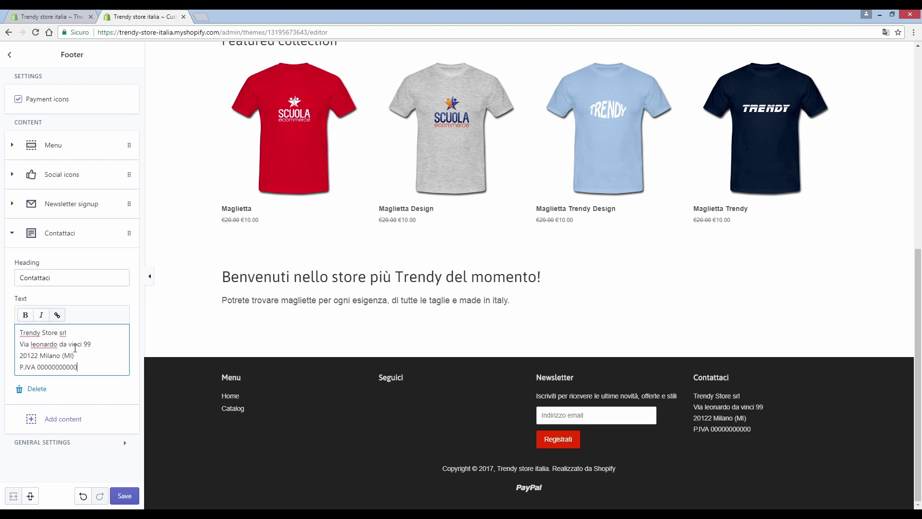
pyautogui.click(125, 495)
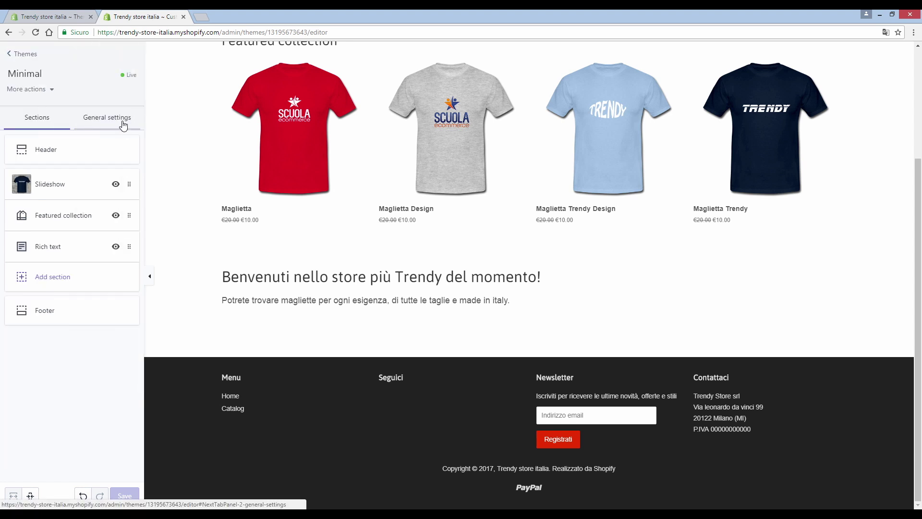
# Step: Open the Social media section of the theme's general settings
pyautogui.click(118, 123)
pyautogui.click(76, 279)
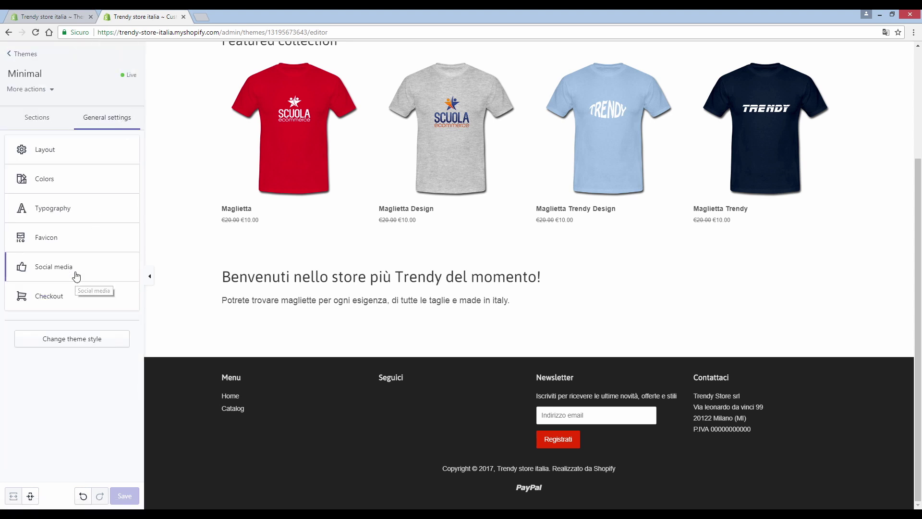
pyautogui.scroll(-2, 74, 273)
pyautogui.scroll(-1, 69, 267)
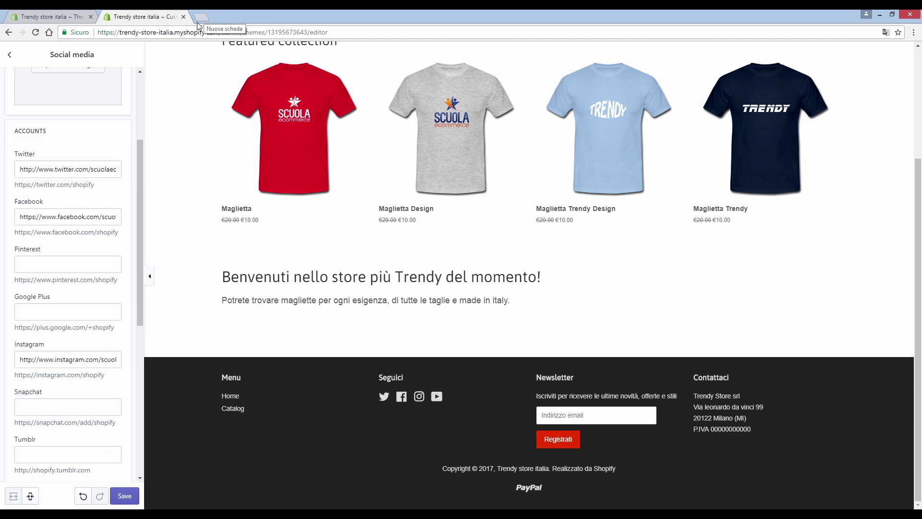
# Step: Fill in the Twitter, Facebook, Instagram and YouTube account links
pyautogui.click(73, 175)
pyautogui.moveTo(21, 221); pyautogui.dragTo(151, 226)
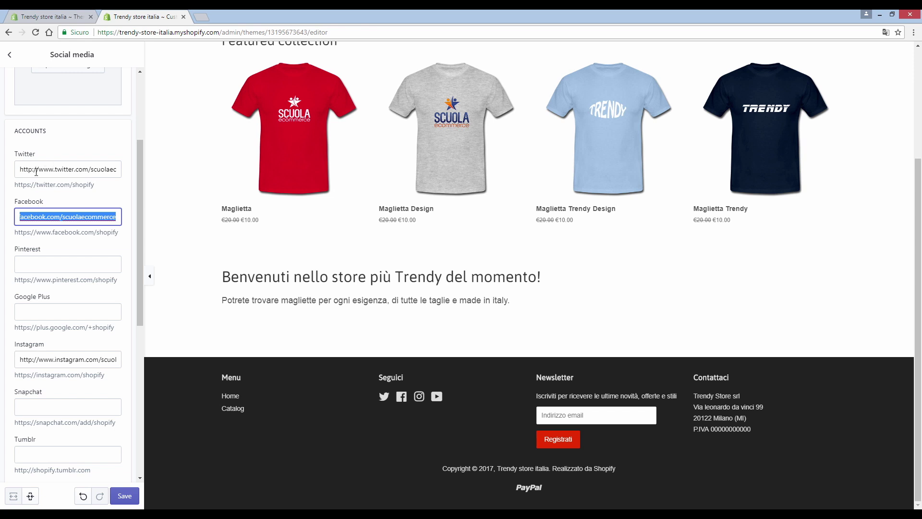
pyautogui.click(65, 171)
pyautogui.scroll(-1, 72, 255)
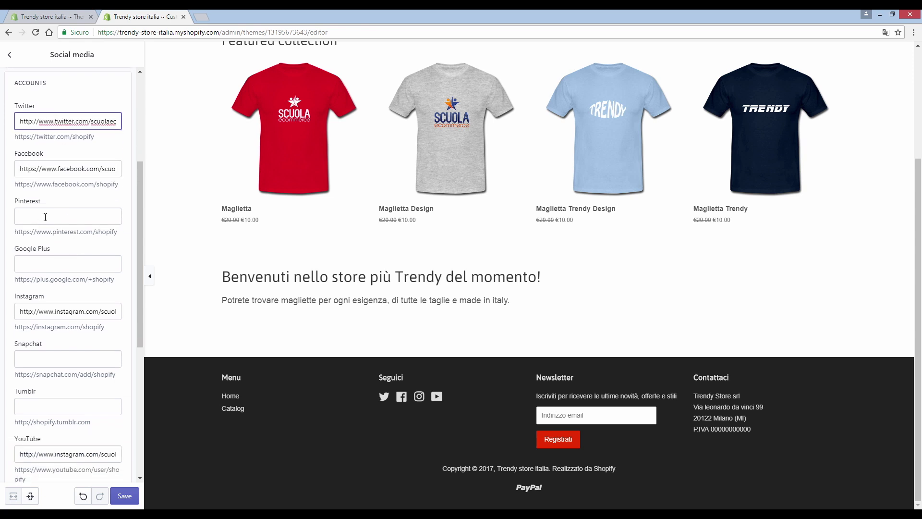
pyautogui.click(50, 263)
pyautogui.click(63, 220)
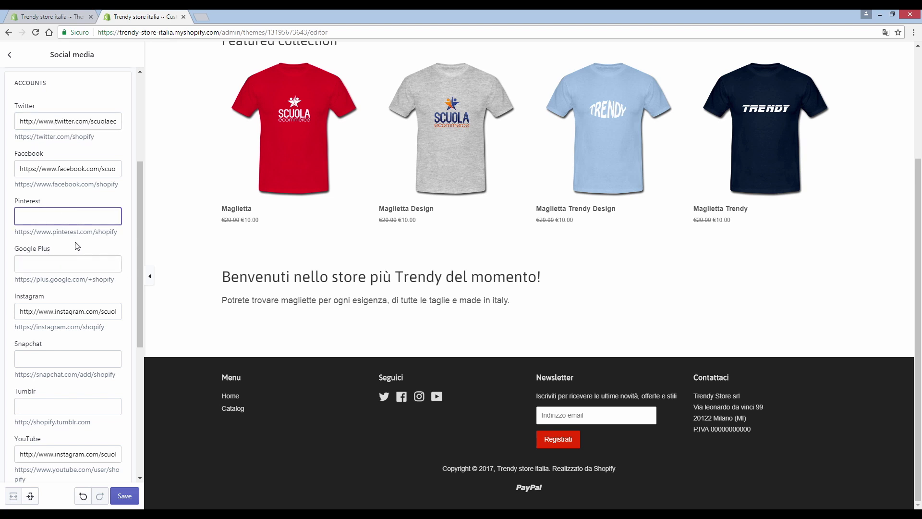
pyautogui.click(48, 121)
pyautogui.click(48, 168)
pyautogui.scroll(-1, 86, 250)
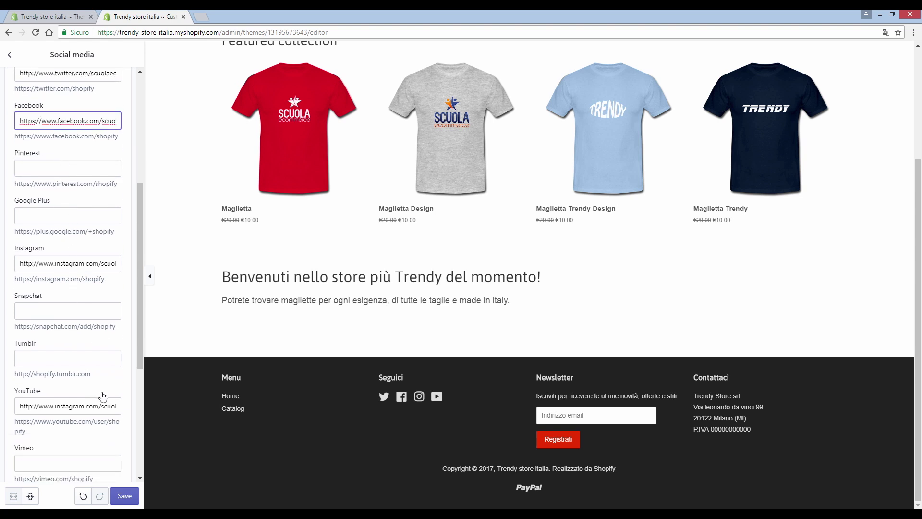
pyautogui.scroll(-2, 96, 391)
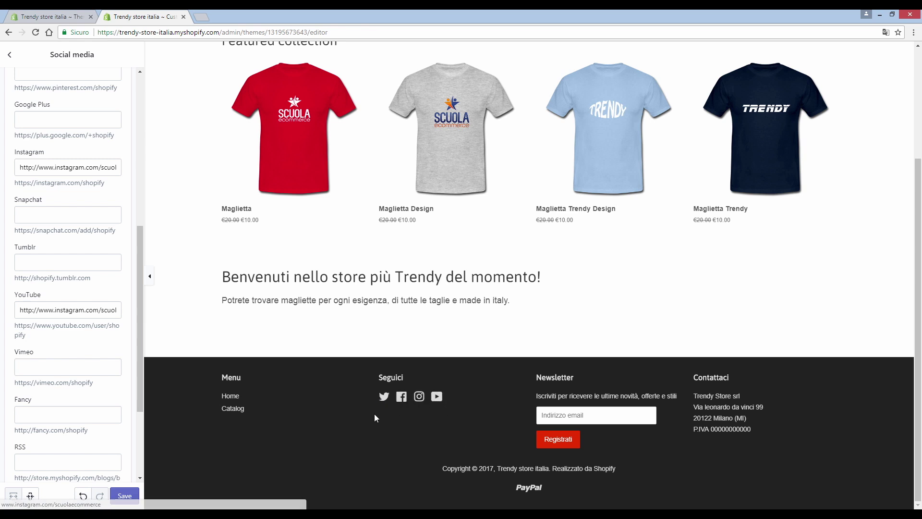
# Step: Save the social media links and exit the theme editor to the Themes page
pyautogui.click(124, 496)
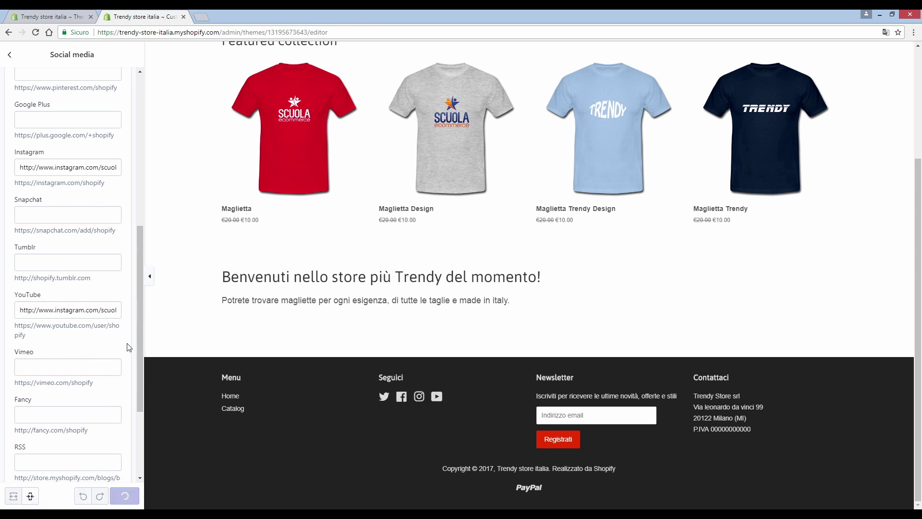
pyautogui.scroll(7, 122, 338)
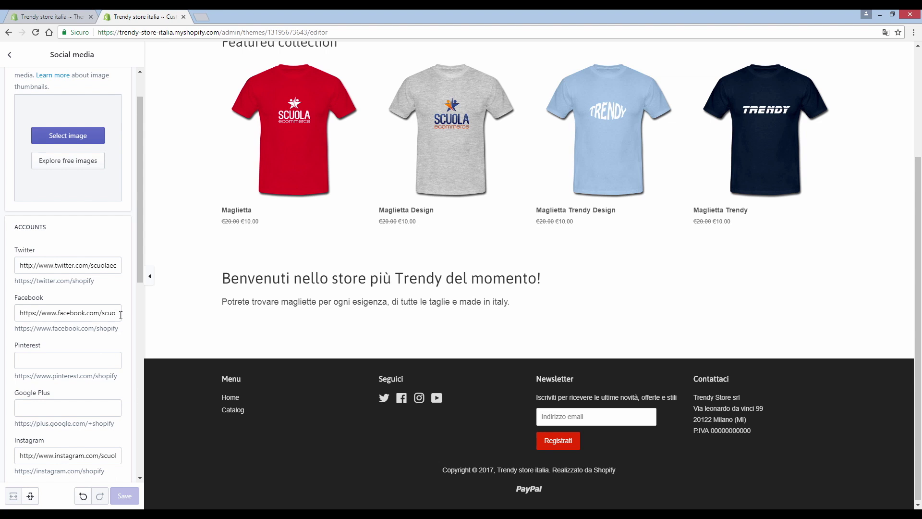
pyautogui.scroll(3, 305, 295)
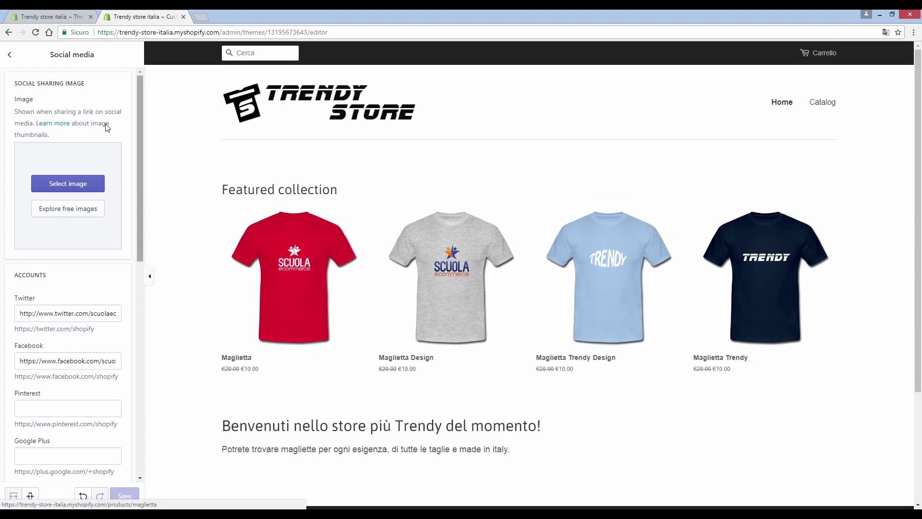
pyautogui.click(10, 60)
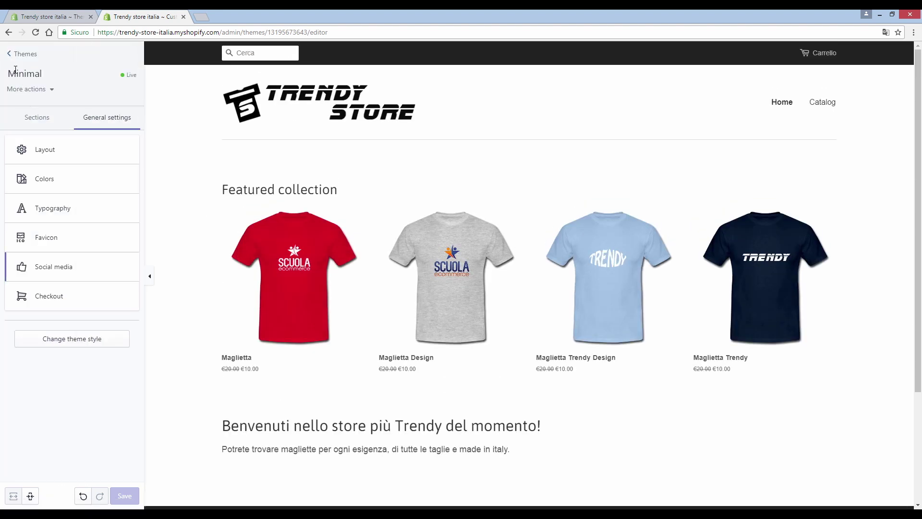
pyautogui.click(15, 57)
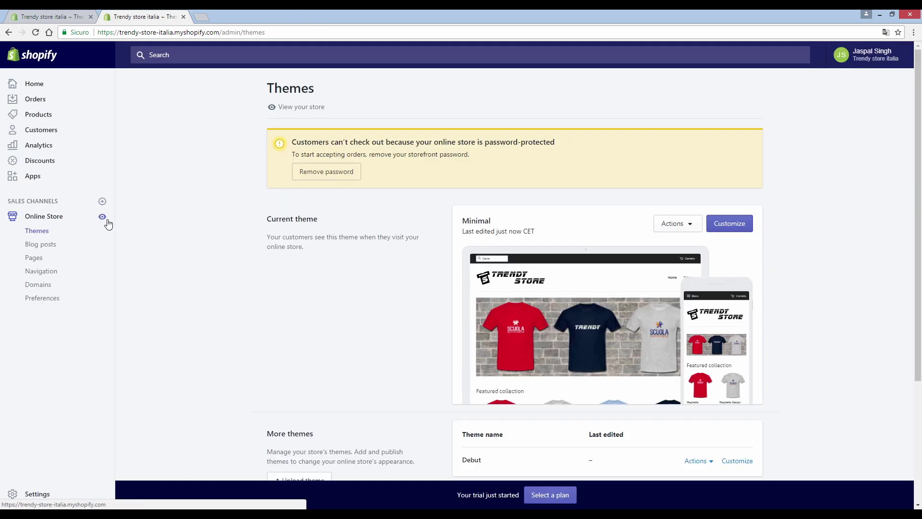
pyautogui.click(103, 218)
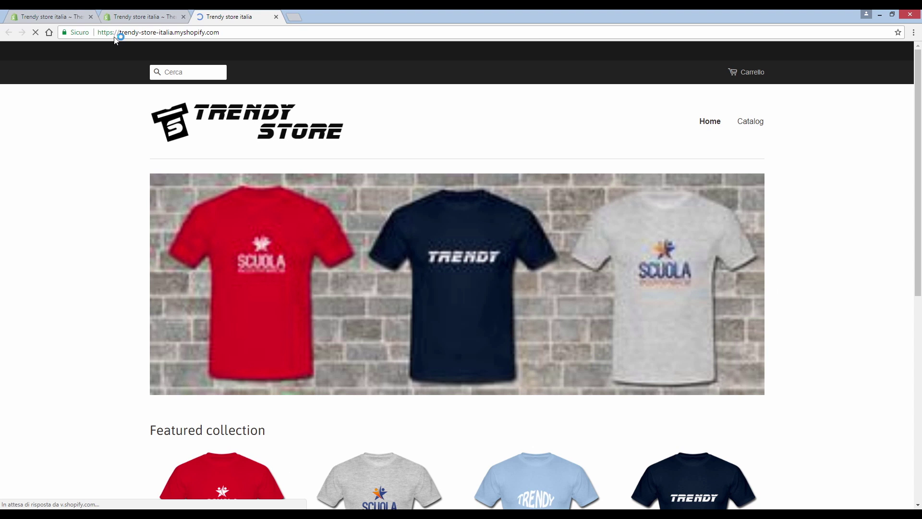
pyautogui.scroll(-8, 224, 184)
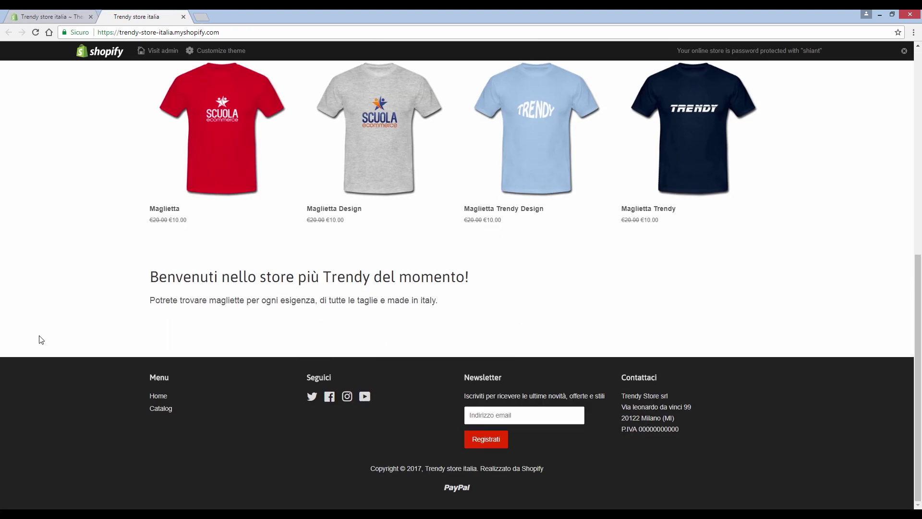
pyautogui.scroll(3, 533, 283)
pyautogui.scroll(2, 455, 291)
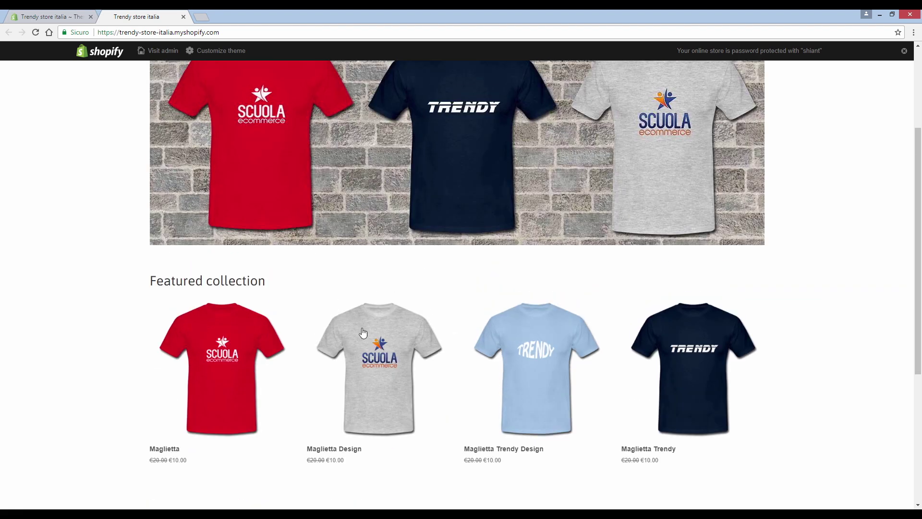
pyautogui.scroll(2, 288, 261)
pyautogui.scroll(1, 351, 213)
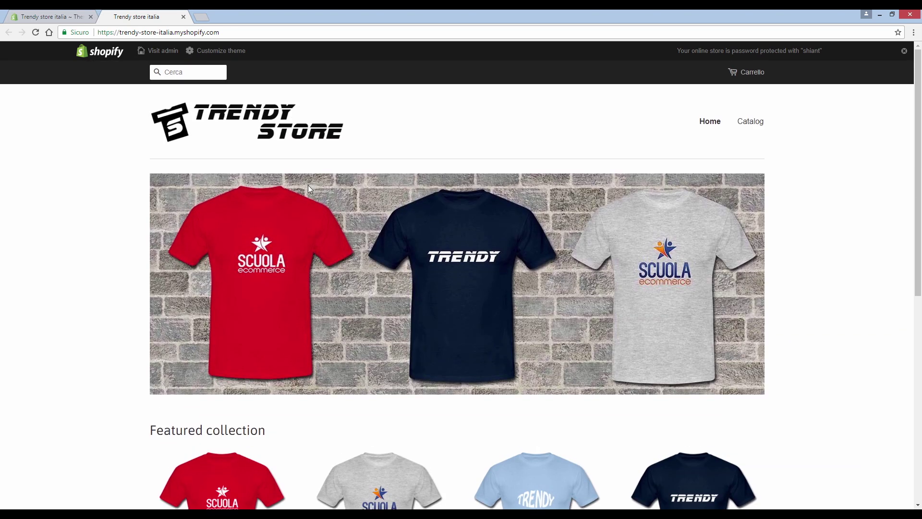
pyautogui.click(183, 18)
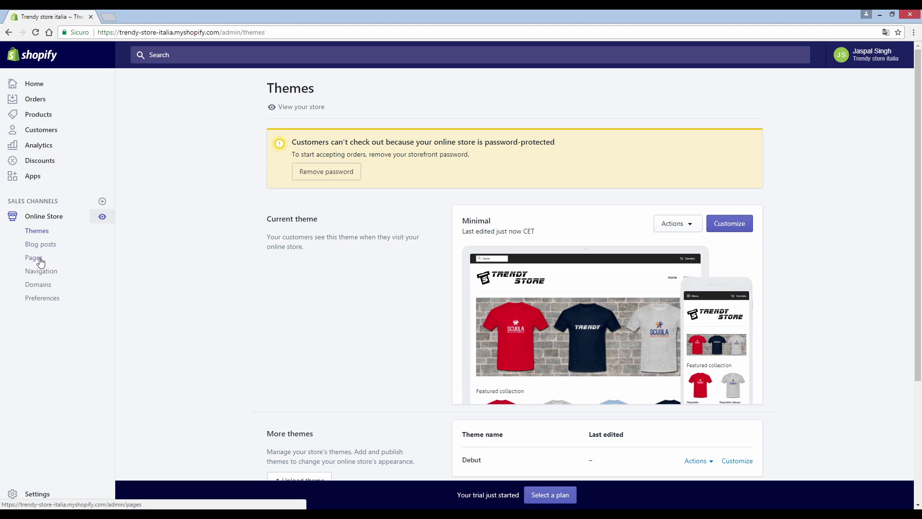
# Step: Create a new online store page titled 'Chi siamo'
pyautogui.click(40, 262)
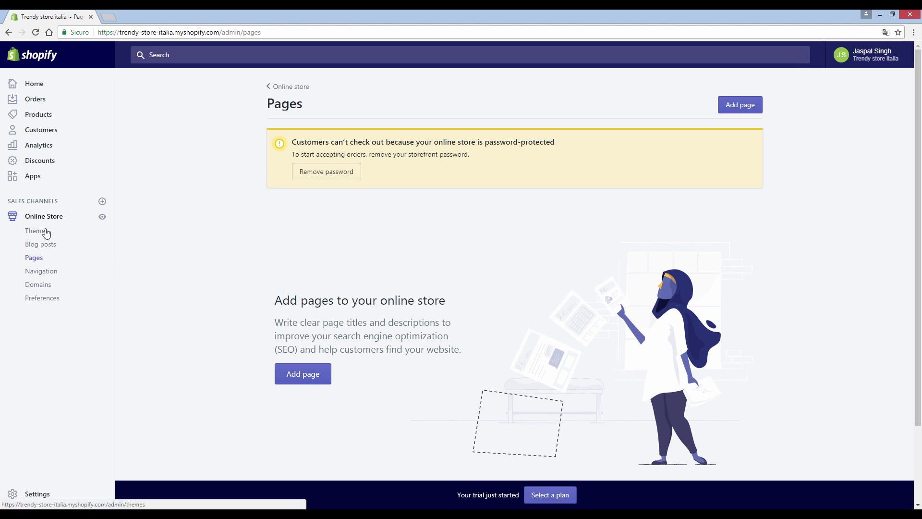
pyautogui.click(316, 378)
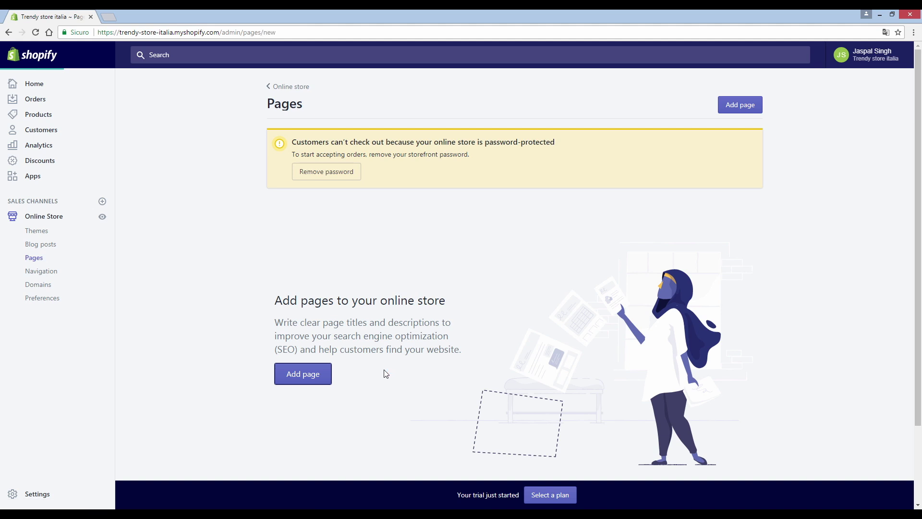
pyautogui.click(333, 176)
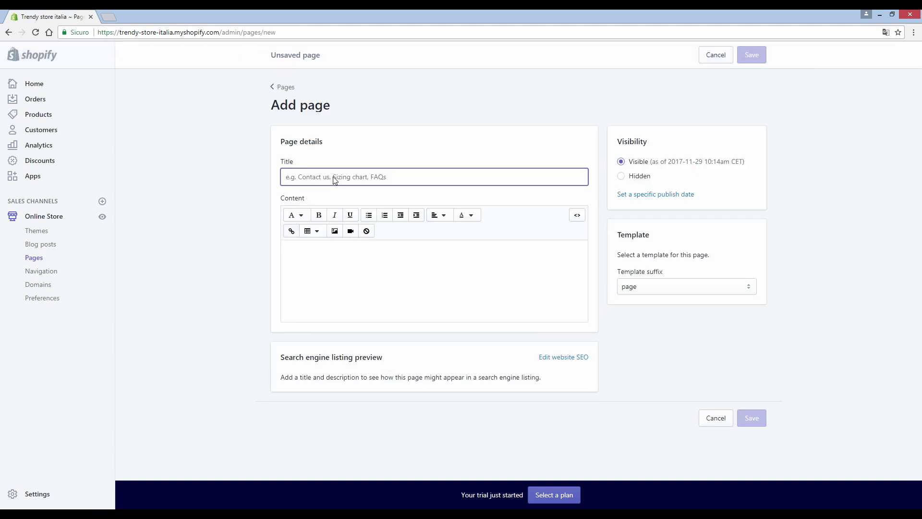
pyautogui.write('Chi s')
# Step: Paste the prepared headed text into Content and remove the blank lines
pyautogui.click(353, 276)
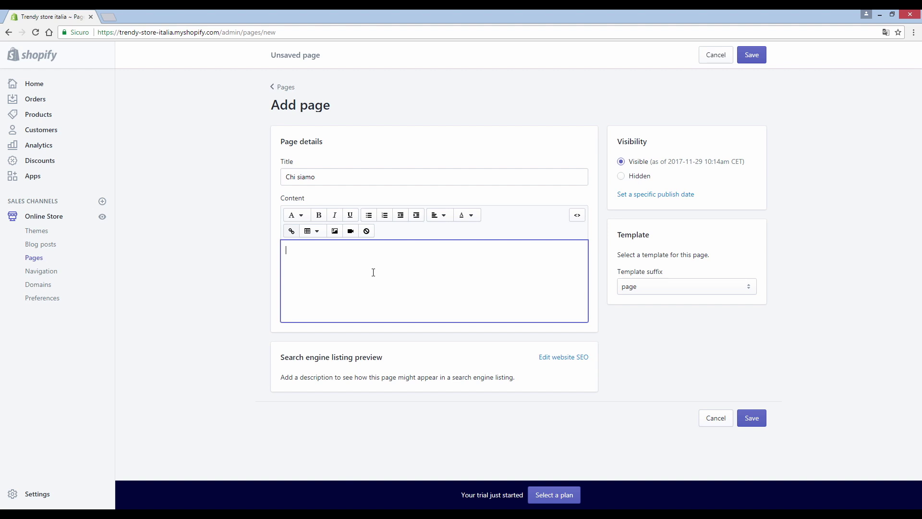
pyautogui.hotkey('ctrl', 'v')
pyautogui.scroll(10, 361, 300)
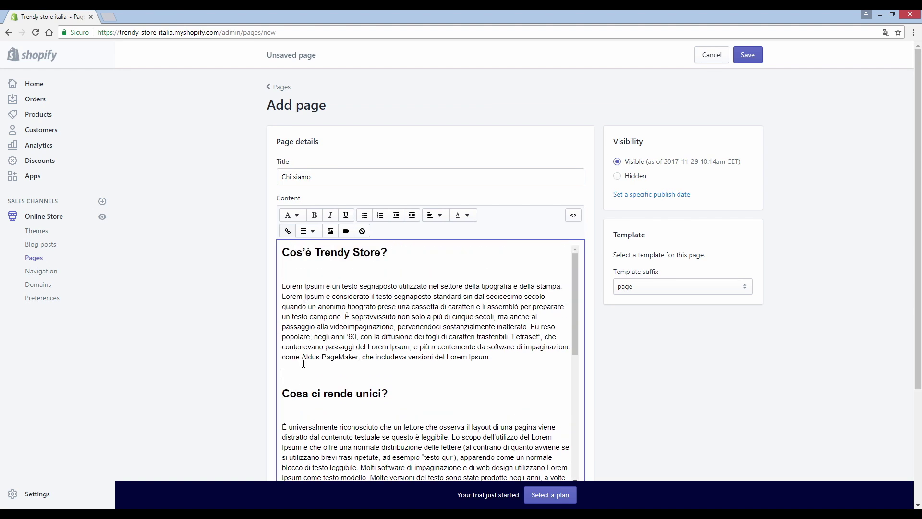
pyautogui.press('BackSpace')
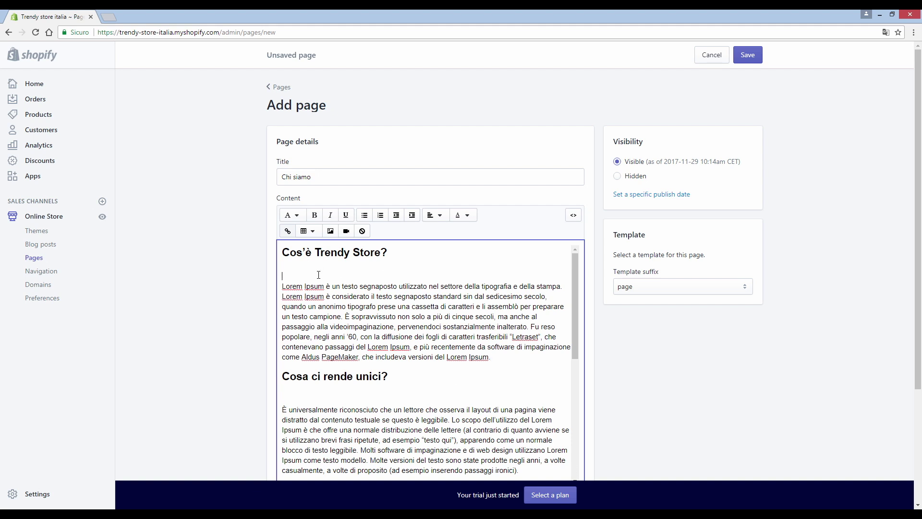
pyautogui.press('Delete')
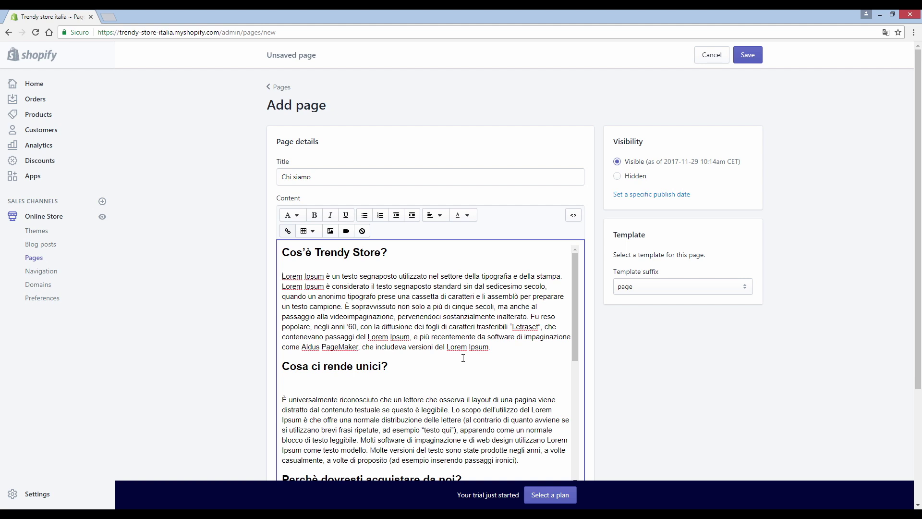
pyautogui.scroll(-4, 463, 357)
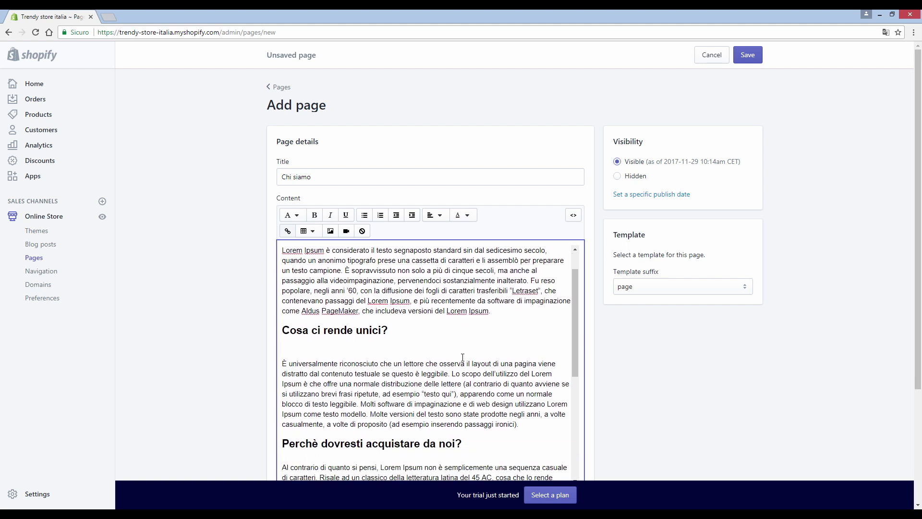
pyautogui.scroll(-2, 456, 365)
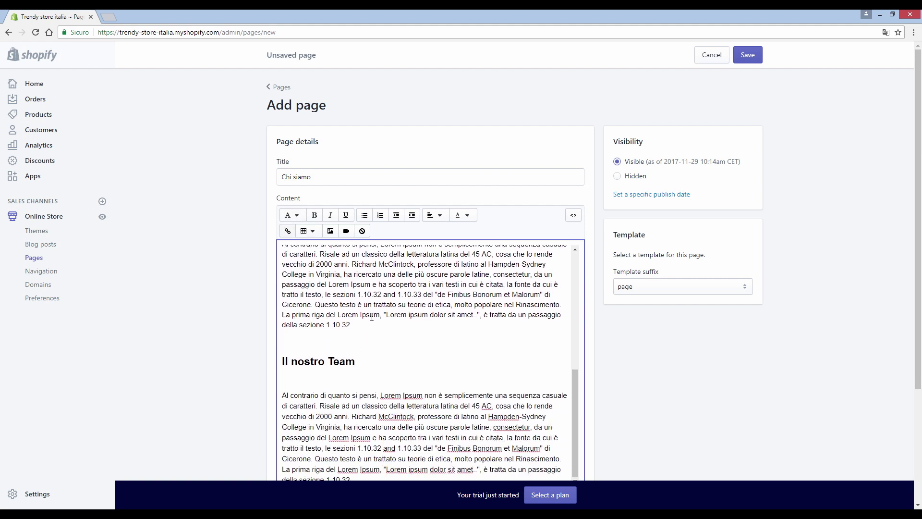
# Step: Underline the word 'Ipsum' in the paragraph text, leaving it unbolded
pyautogui.moveTo(353, 325); pyautogui.dragTo(338, 315)
pyautogui.click(315, 214)
pyautogui.click(315, 215)
pyautogui.click(375, 304)
pyautogui.doubleClick(354, 284)
pyautogui.click(346, 214)
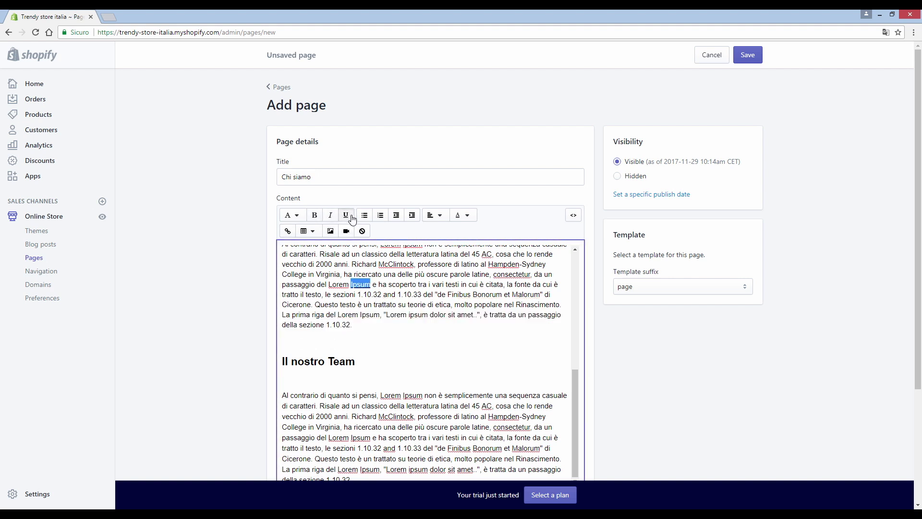
pyautogui.click(400, 284)
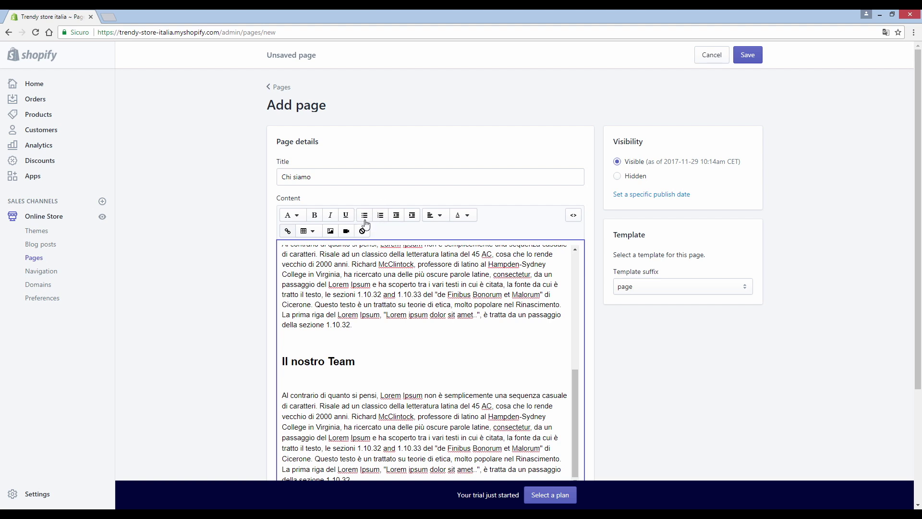
# Step: Make 'Il nostro Team' a Heading 2 and add an empty line after the last paragraph
pyautogui.scroll(-1, 355, 320)
pyautogui.moveTo(355, 313); pyautogui.dragTo(282, 312)
pyautogui.click(292, 166)
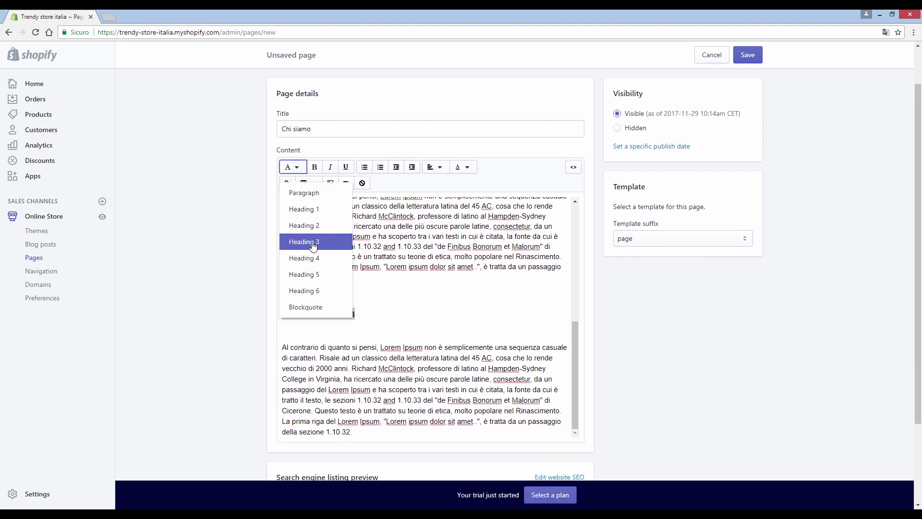
pyautogui.click(313, 242)
pyautogui.click(297, 168)
pyautogui.click(310, 225)
pyautogui.click(363, 412)
pyautogui.scroll(-1, 363, 412)
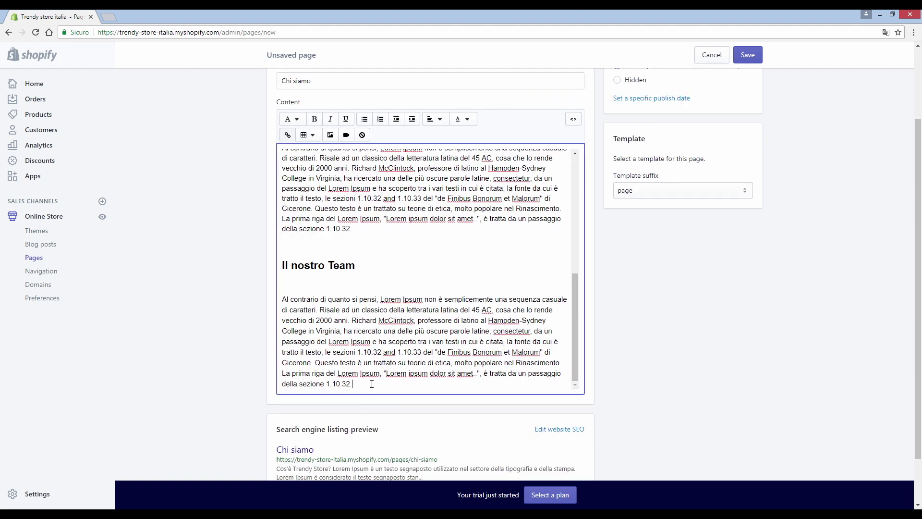
pyautogui.press('Return')
# Step: Upload the team photo and insert it at Large (480x480) size
pyautogui.click(330, 135)
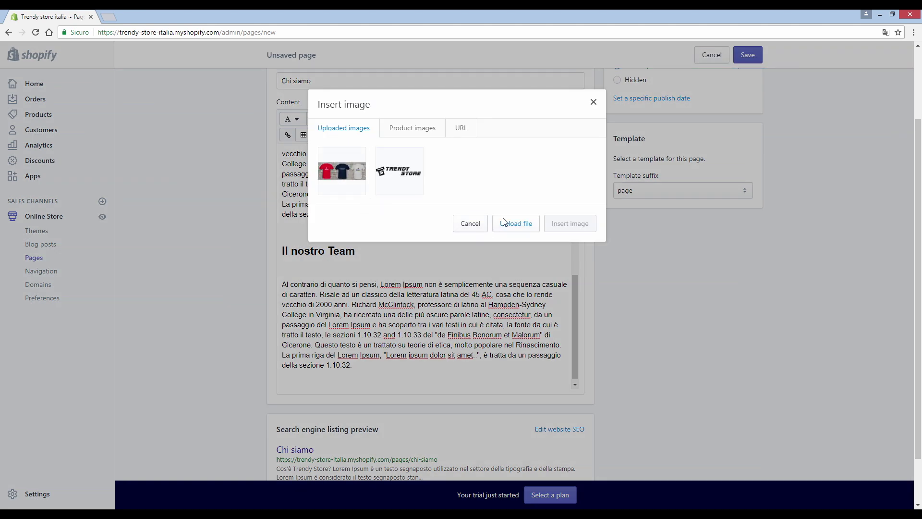
pyautogui.click(511, 228)
pyautogui.click(144, 194)
pyautogui.click(376, 253)
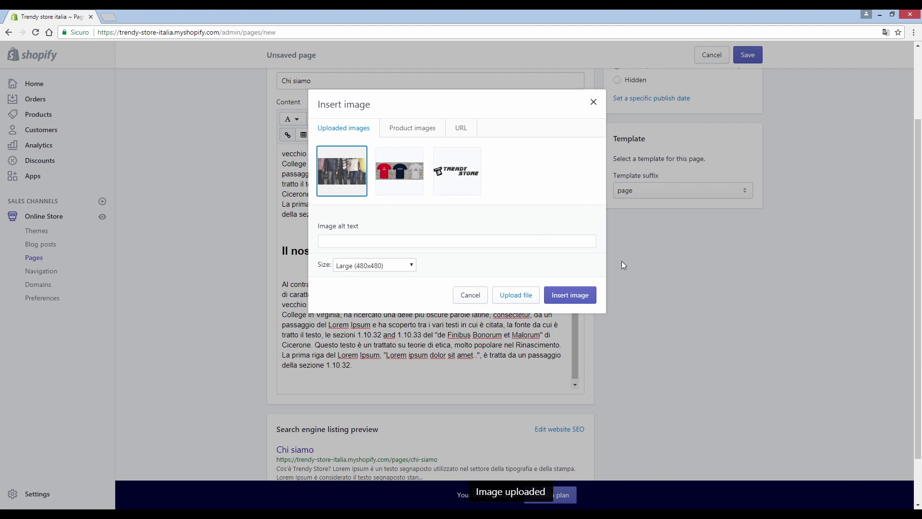
pyautogui.click(374, 272)
pyautogui.click(374, 272)
pyautogui.click(357, 242)
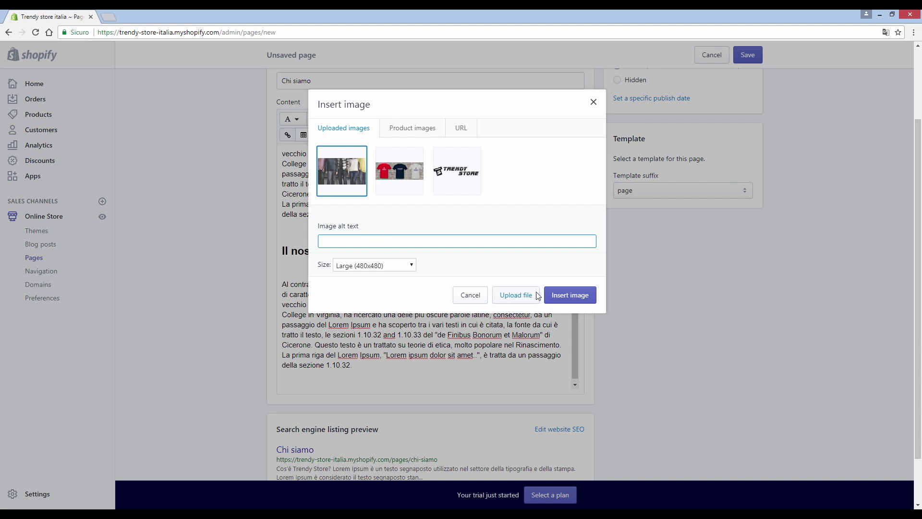
pyautogui.click(560, 296)
# Step: Centre-align the inserted team photo on the page
pyautogui.scroll(-2, 422, 332)
pyautogui.click(343, 312)
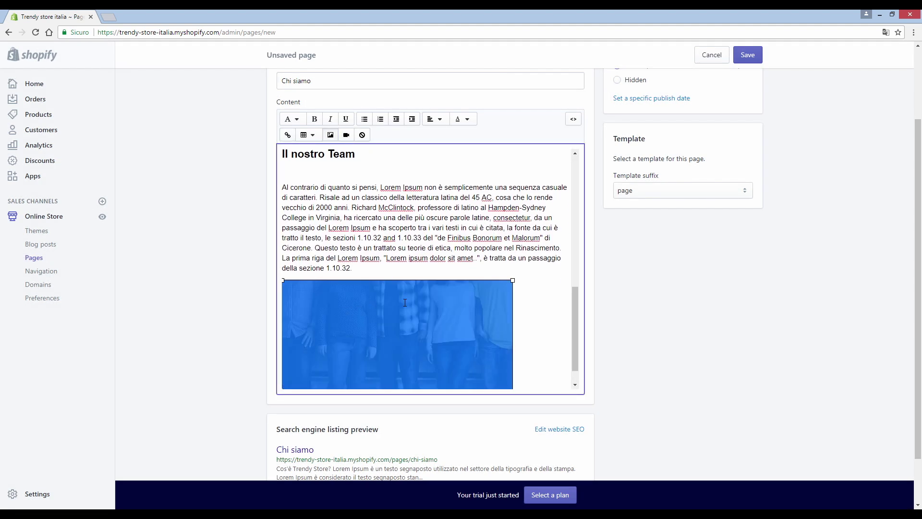
pyautogui.click(330, 134)
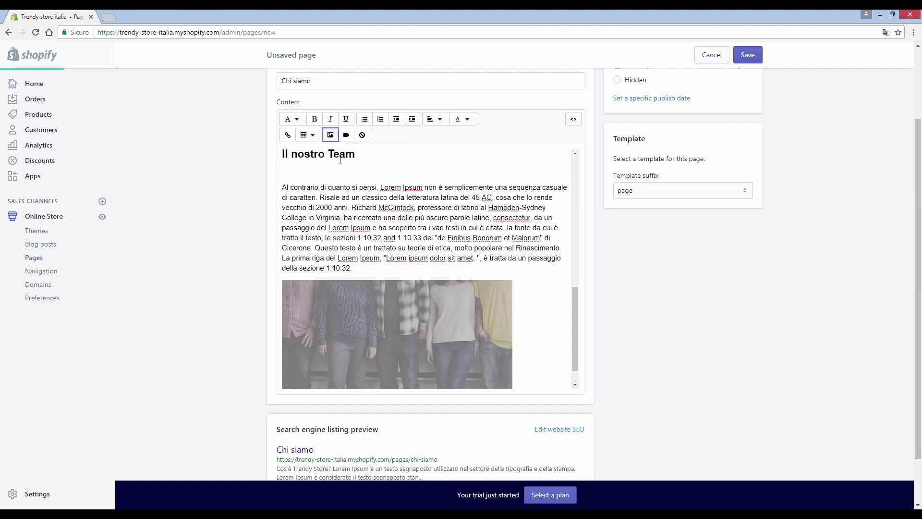
pyautogui.click(365, 215)
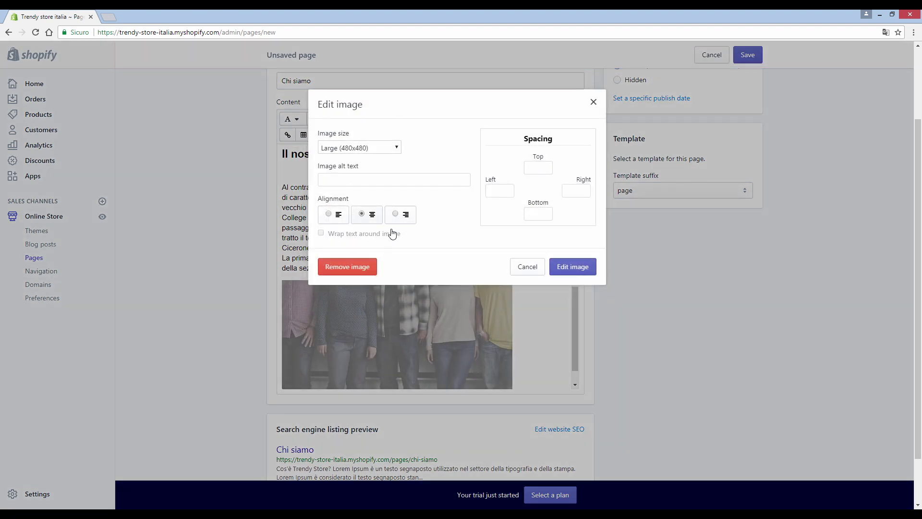
pyautogui.click(579, 269)
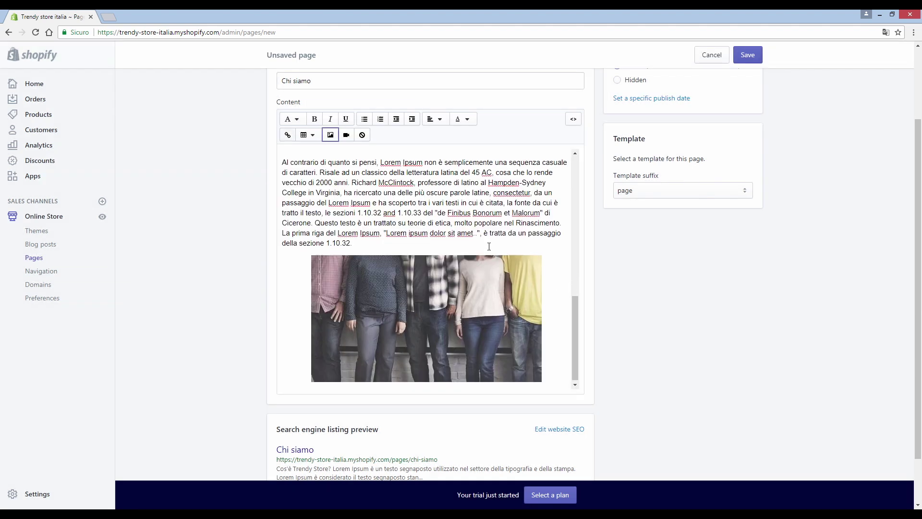
pyautogui.scroll(-2, 761, 339)
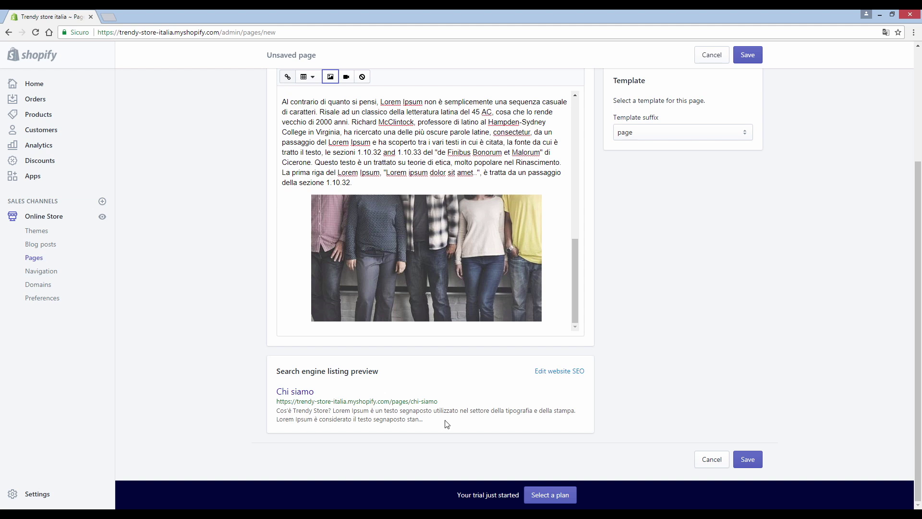
# Step: Delete the last sentence of the page's SEO meta description
pyautogui.click(542, 373)
pyautogui.scroll(-2, 437, 382)
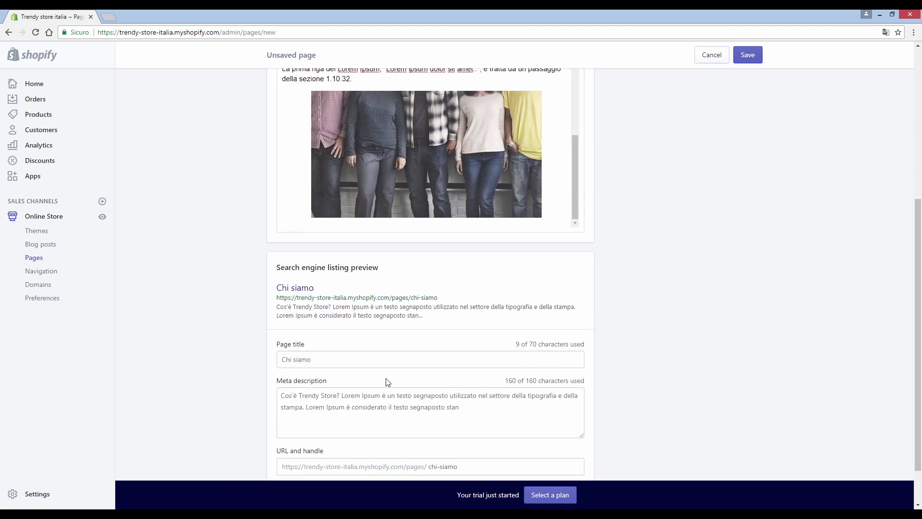
pyautogui.scroll(-1, 418, 381)
pyautogui.moveTo(460, 367); pyautogui.dragTo(306, 370)
pyautogui.press('BackSpace')
pyautogui.scroll(3, 675, 372)
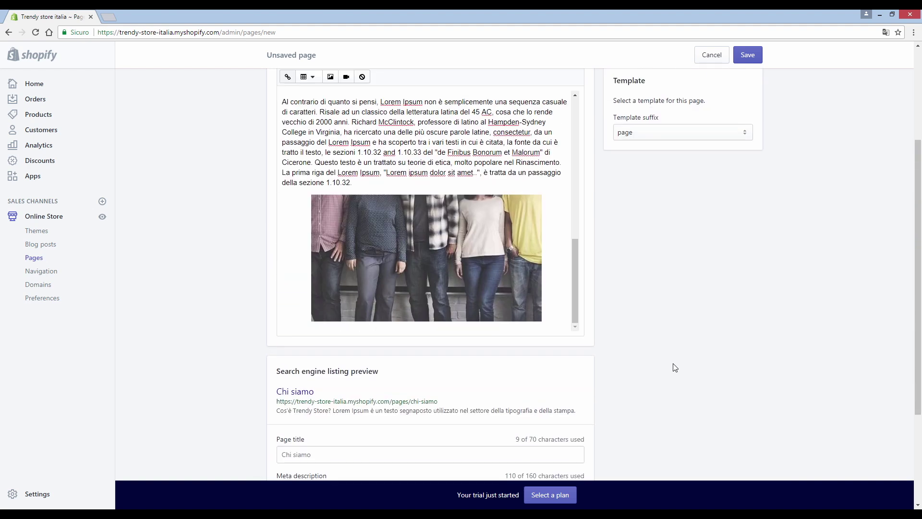
pyautogui.scroll(3, 675, 368)
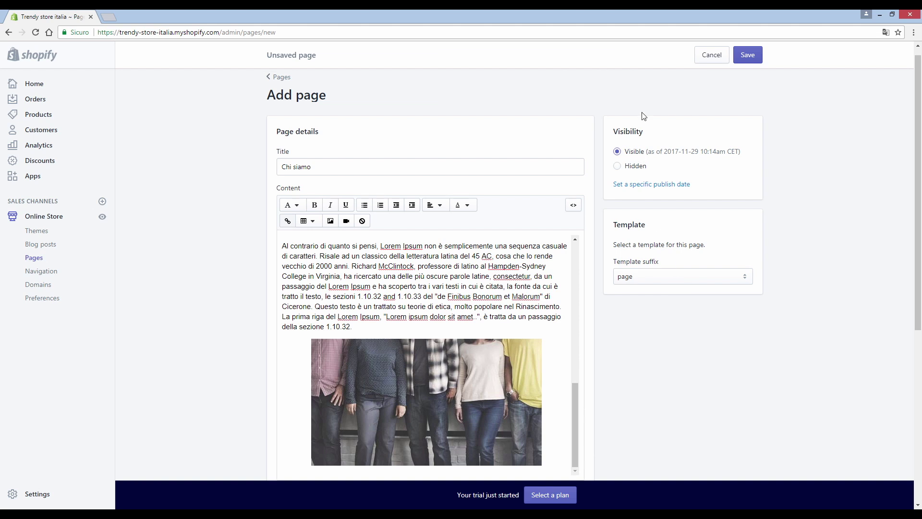
# Step: Save the Chi siamo page and review it on the live storefront
pyautogui.click(746, 56)
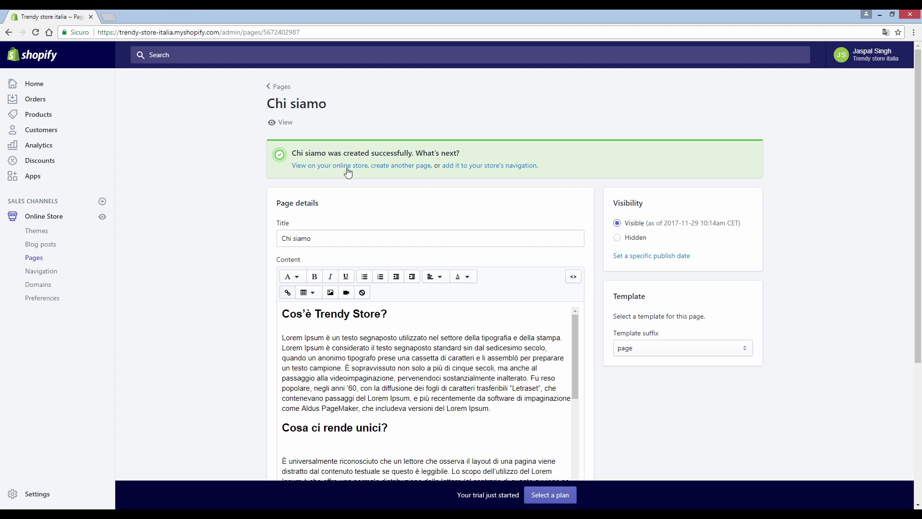
pyautogui.click(346, 169)
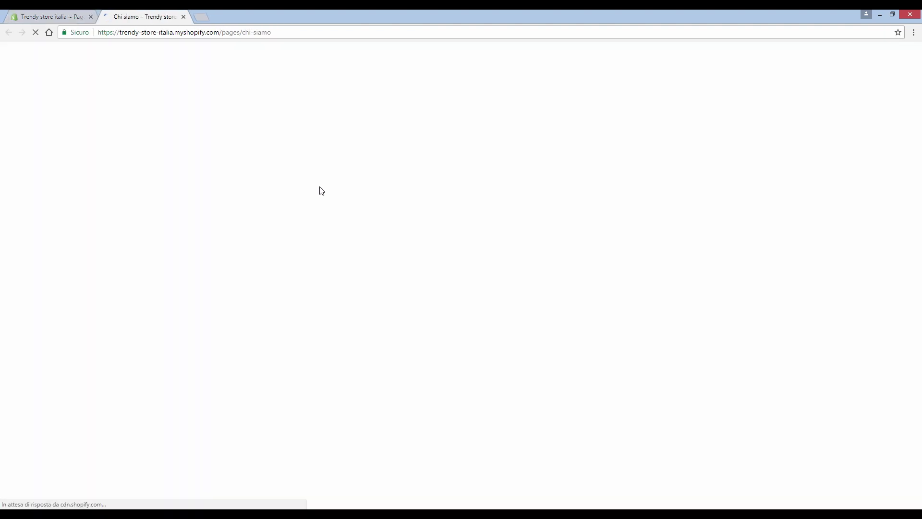
pyautogui.scroll(-9, 331, 182)
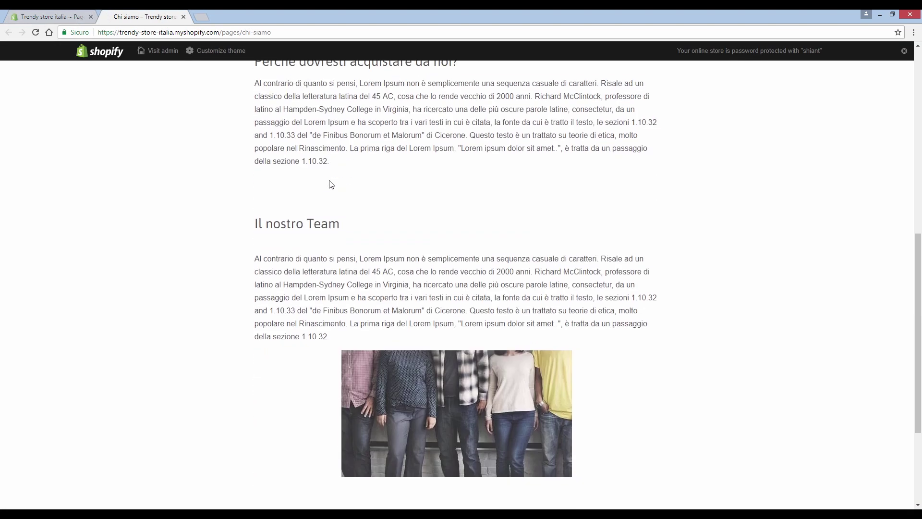
pyautogui.scroll(-3, 332, 186)
pyautogui.scroll(10, 333, 188)
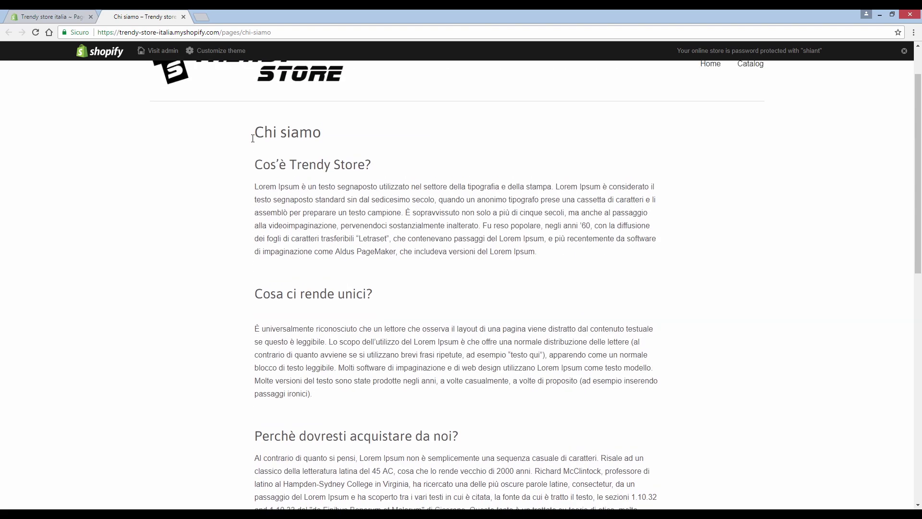
pyautogui.scroll(2, 252, 138)
pyautogui.click(183, 16)
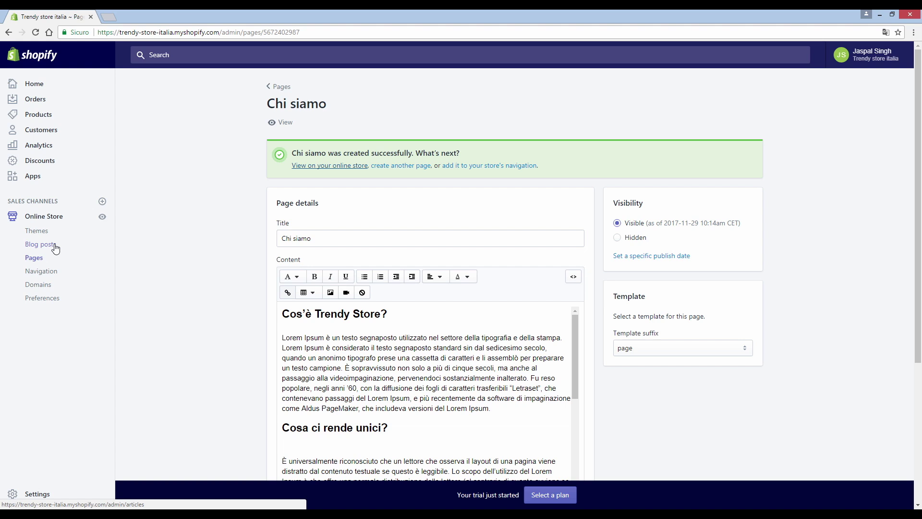
# Step: Create a new blog post titled 'Guida rapida alla personalizzazione fai da te delle magliette'
pyautogui.click(54, 246)
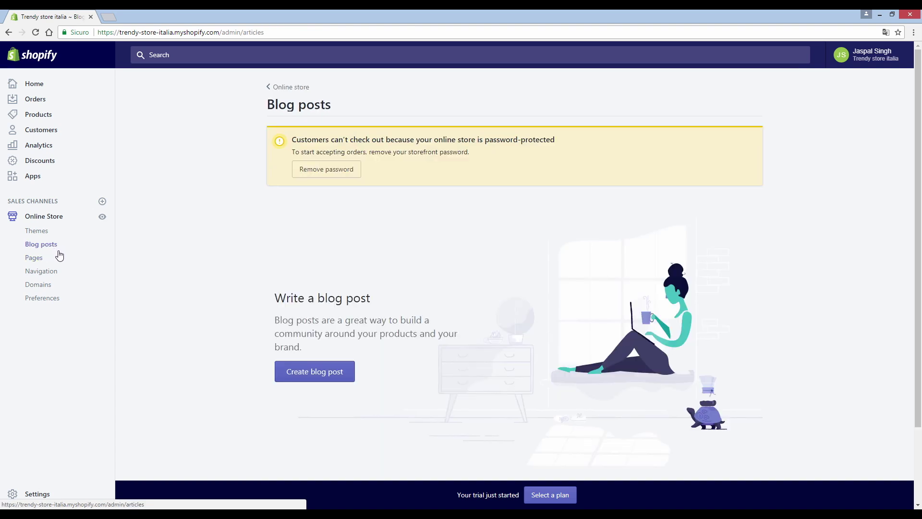
pyautogui.click(302, 375)
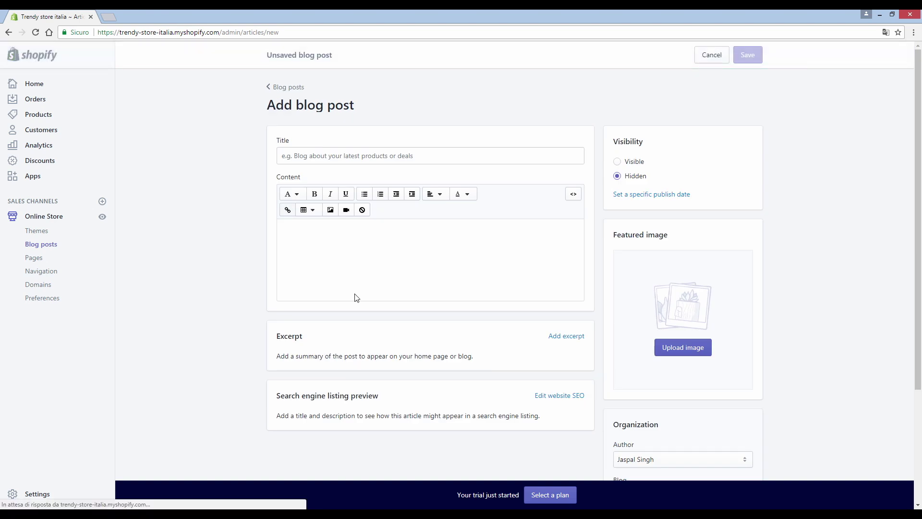
pyautogui.click(313, 158)
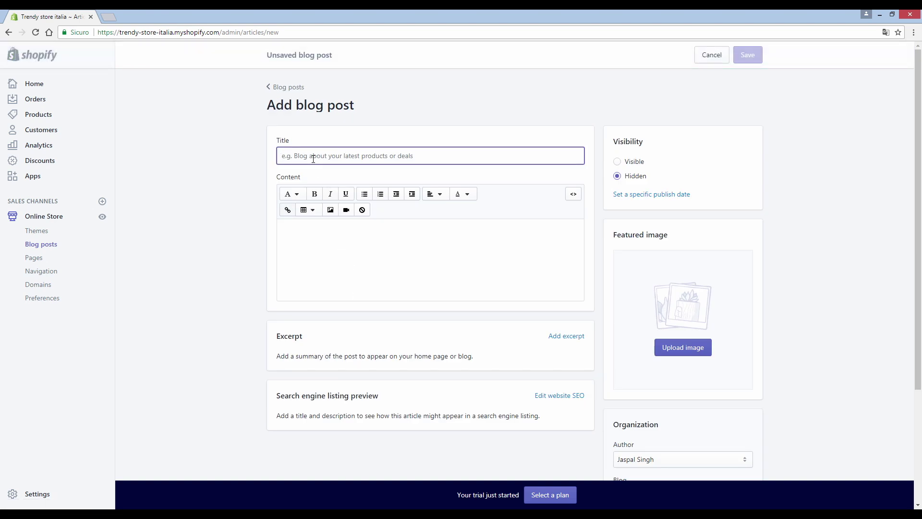
pyautogui.click(460, 158)
pyautogui.click(838, 221)
pyautogui.click(460, 158)
pyautogui.write('Guida rapida alla personalizzazione fai da te delle magliette')
# Step: Paste the two paragraphs of body text and remove the empty first line
pyautogui.click(308, 228)
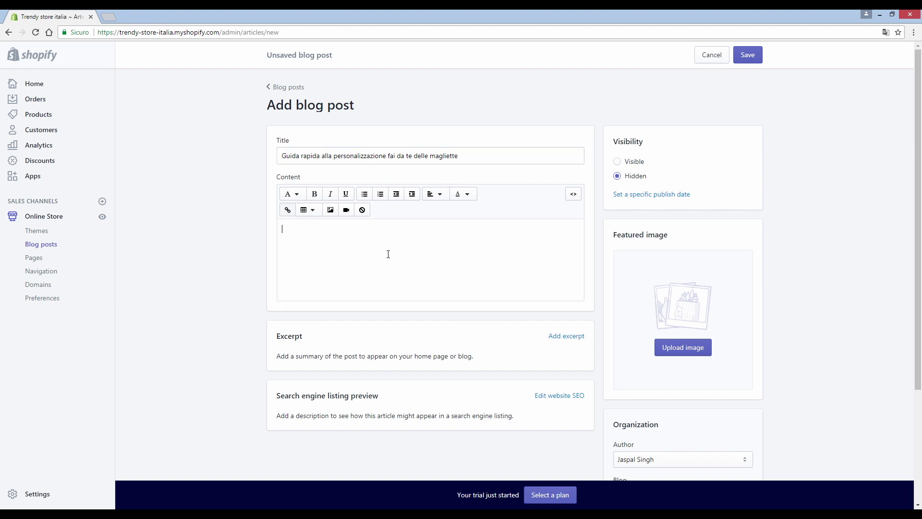
pyautogui.write('Benvenuti nella prima guida di Trendy Store per personalizzare le proprie magliette.  In questa guida imparerai a personalizzare le magliette direttamente a casa tua senza bisogno di particolari strumenti.')
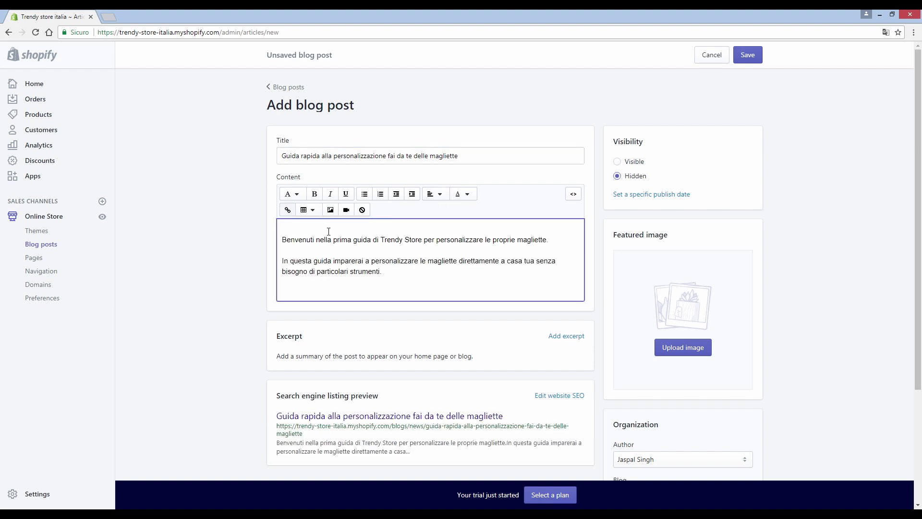
pyautogui.press('Delete')
pyautogui.hotkey('ctrl', 'End')
pyautogui.scroll(-1, 329, 238)
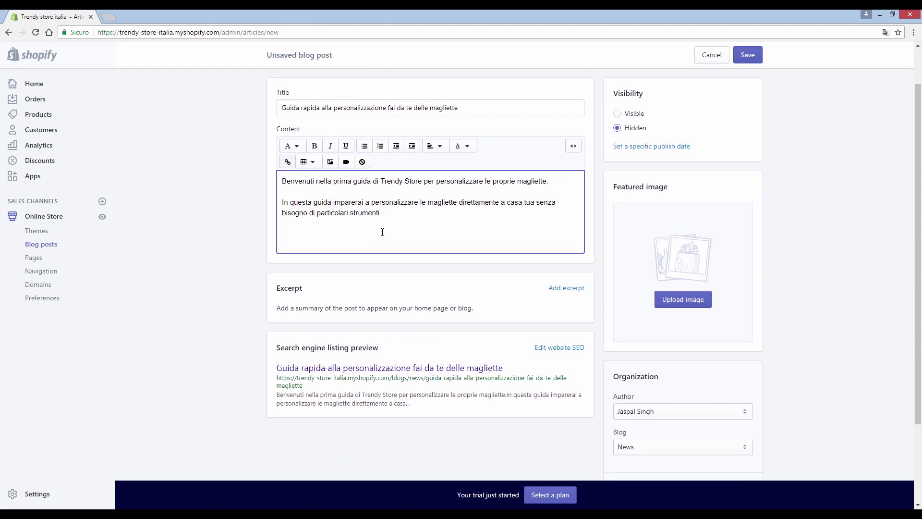
pyautogui.click(565, 288)
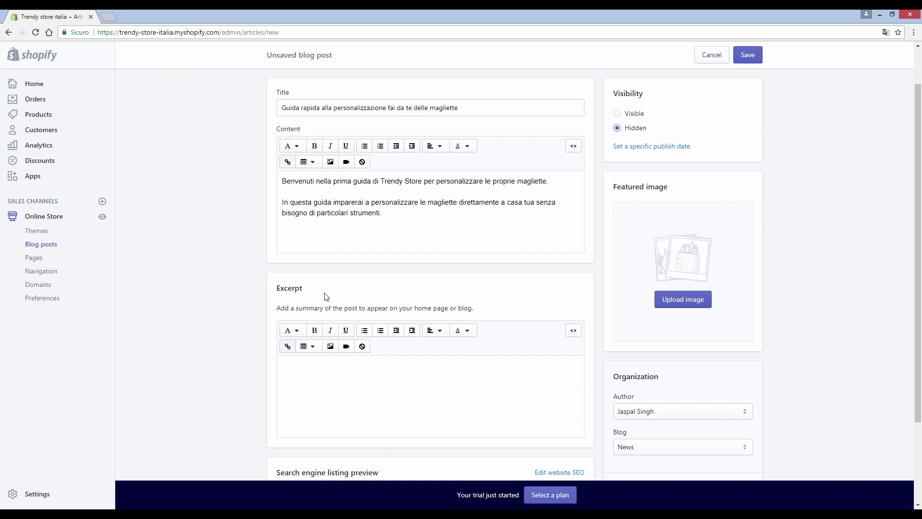
# Step: Copy the post's opening sentence into the excerpt
pyautogui.click(322, 380)
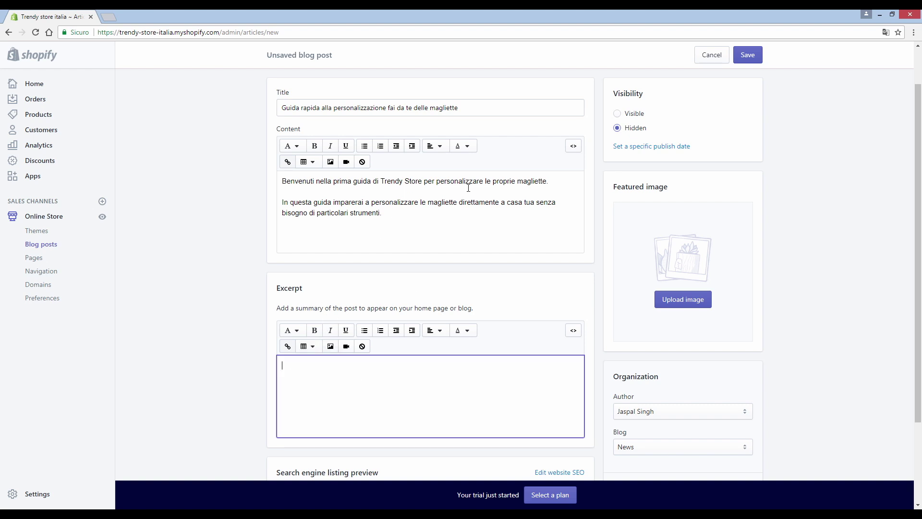
pyautogui.moveTo(553, 185); pyautogui.dragTo(250, 186)
pyautogui.hotkey('ctrl', 'c')
pyautogui.click(315, 391)
pyautogui.hotkey('ctrl', 'v')
# Step: Delete ' direttamente a casa' from the SEO meta description so it ends at 'le magliette'
pyautogui.scroll(-2, 249, 333)
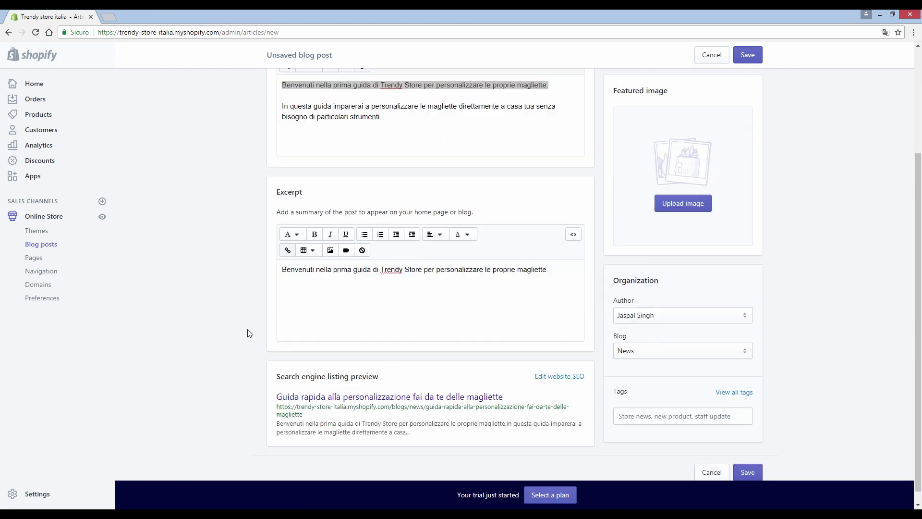
pyautogui.scroll(-1, 269, 303)
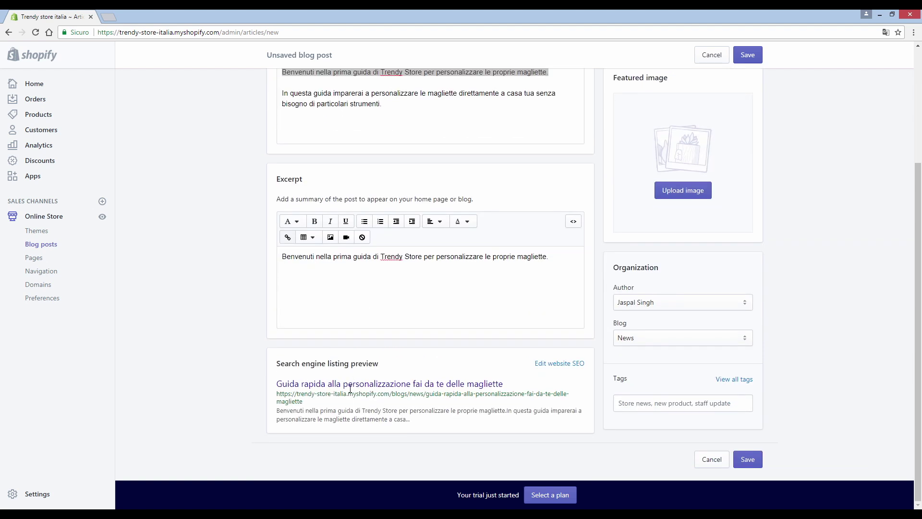
pyautogui.click(559, 363)
pyautogui.scroll(-3, 528, 370)
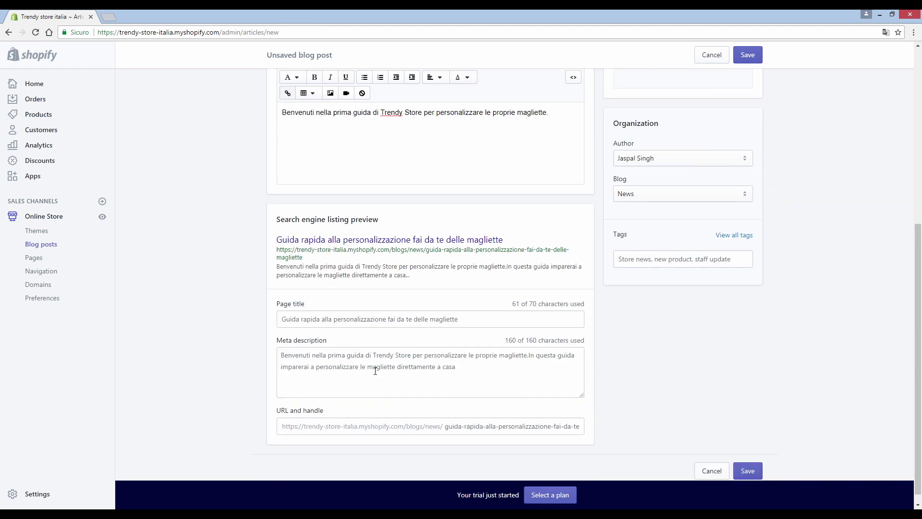
pyautogui.click(462, 369)
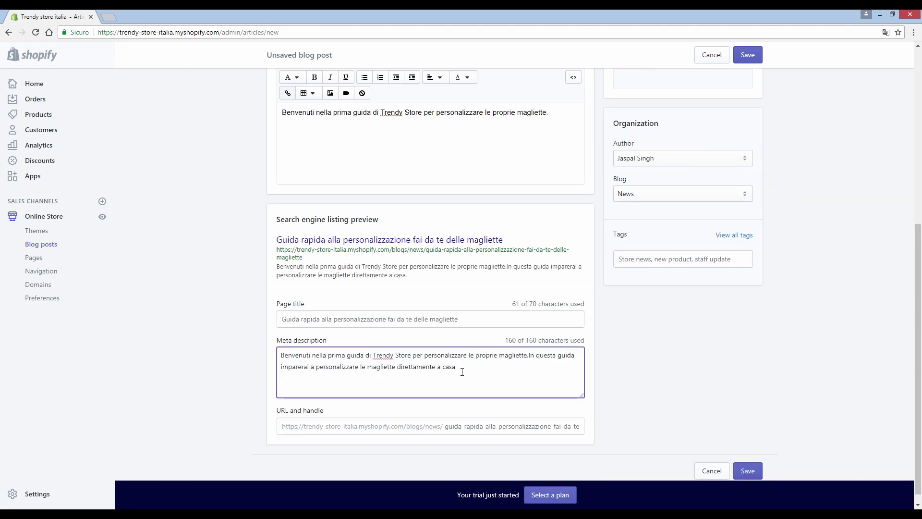
pyautogui.moveTo(455, 371); pyautogui.dragTo(397, 369)
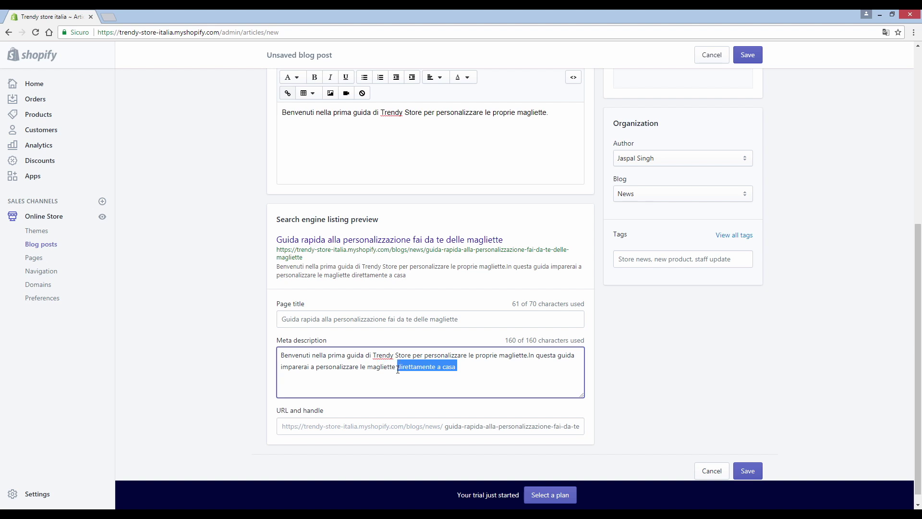
pyautogui.press('BackSpace')
pyautogui.click(643, 379)
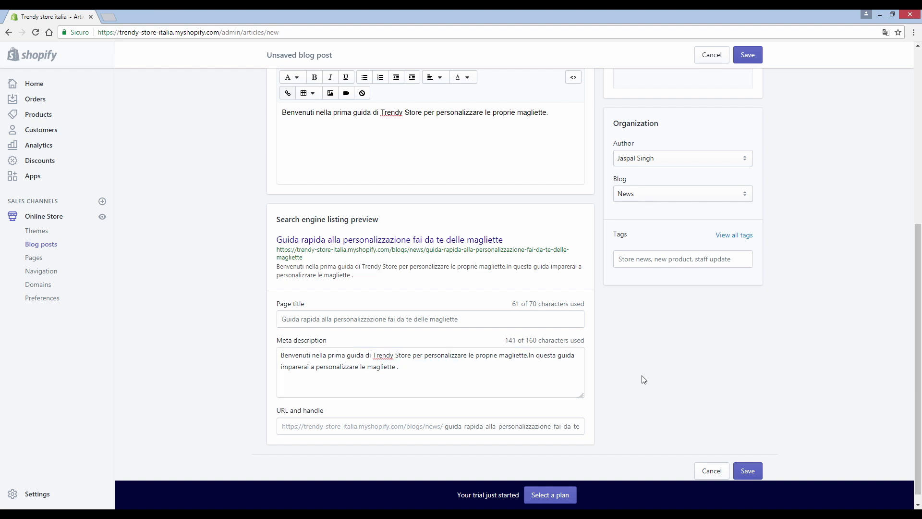
pyautogui.scroll(3, 639, 373)
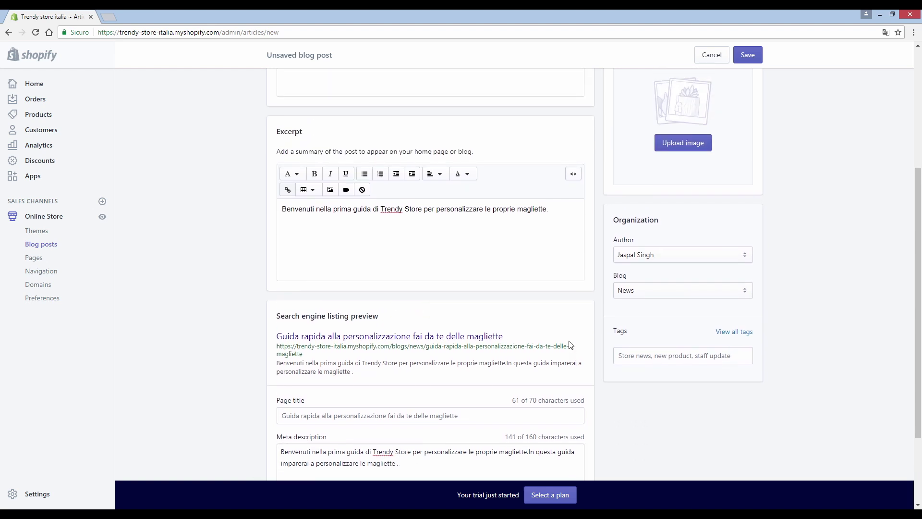
pyautogui.click(643, 302)
# Step: Keep the current author and leave the post in the News blog
pyautogui.click(642, 305)
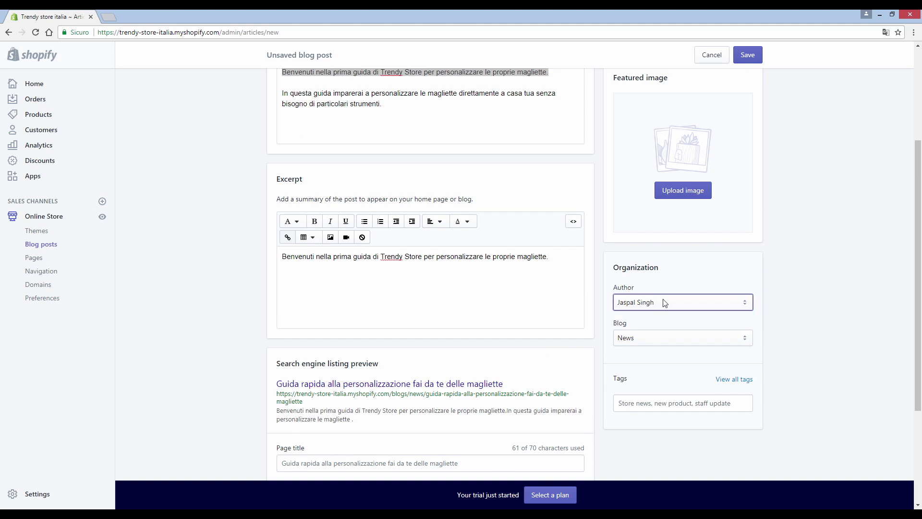
pyautogui.click(662, 338)
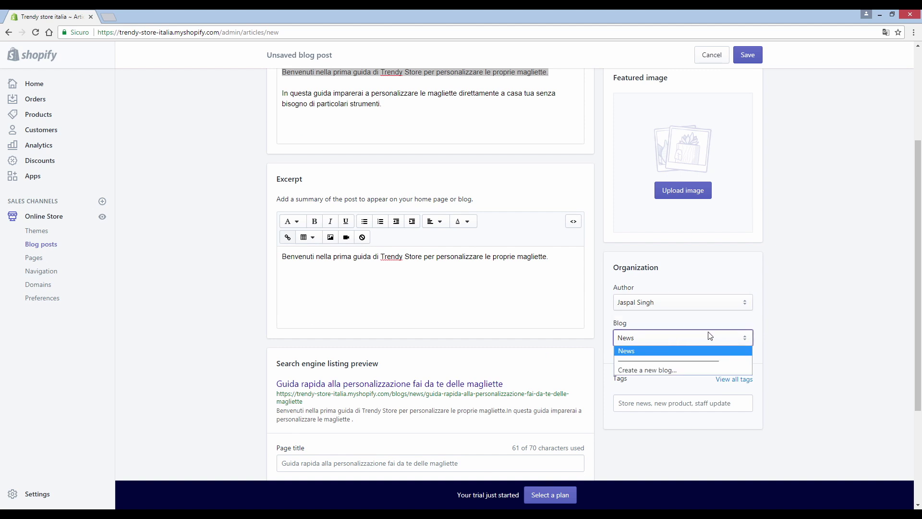
pyautogui.click(658, 353)
pyautogui.click(785, 325)
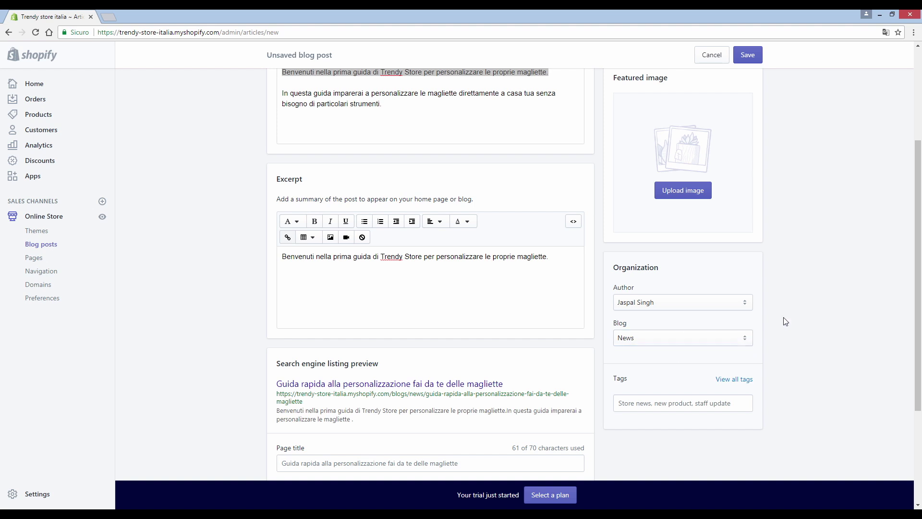
pyautogui.scroll(1, 783, 320)
pyautogui.scroll(-2, 783, 321)
# Step: Tag the post 'magliette personalizzate' and pick the blog-post image file for upload
pyautogui.click(636, 356)
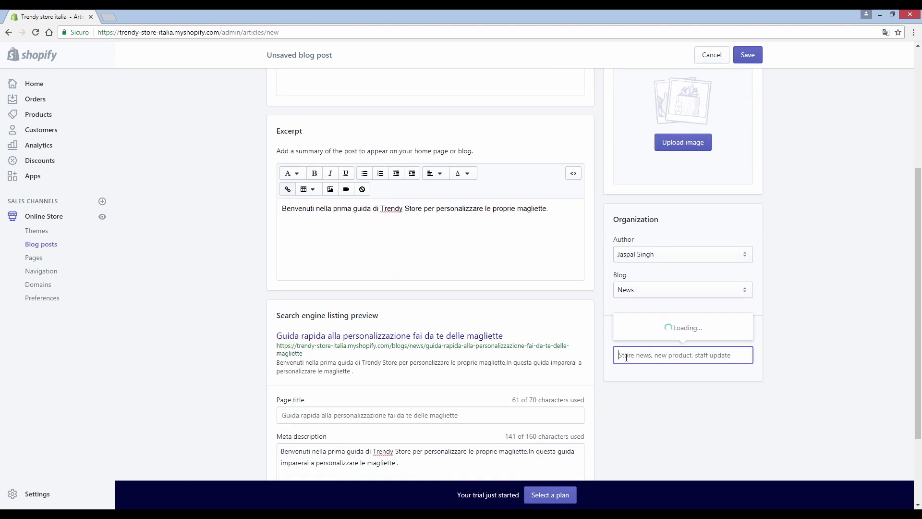
pyautogui.click(787, 341)
pyautogui.scroll(3, 560, 339)
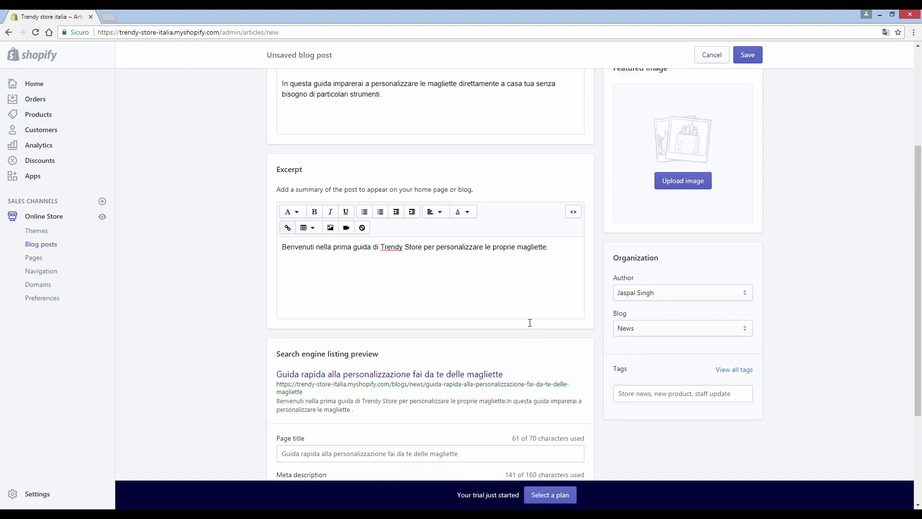
pyautogui.scroll(-4, 659, 353)
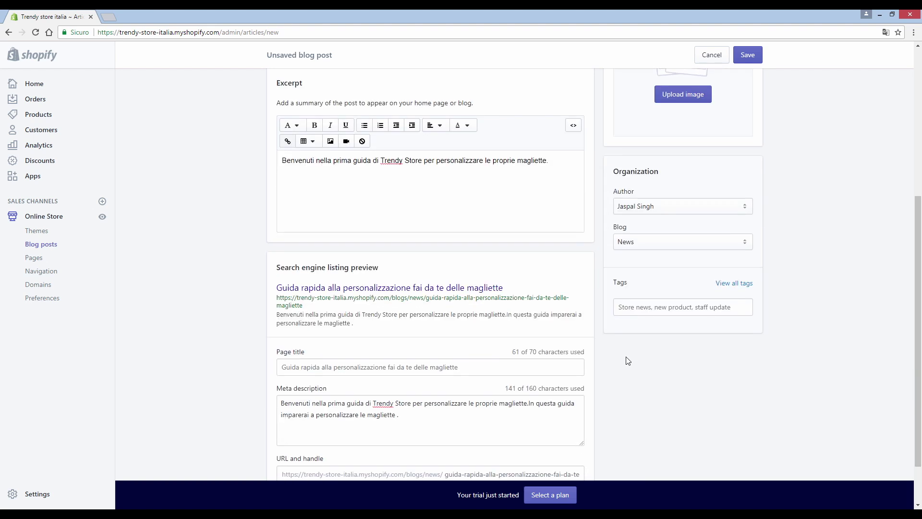
pyautogui.click(622, 312)
pyautogui.write('magliet')
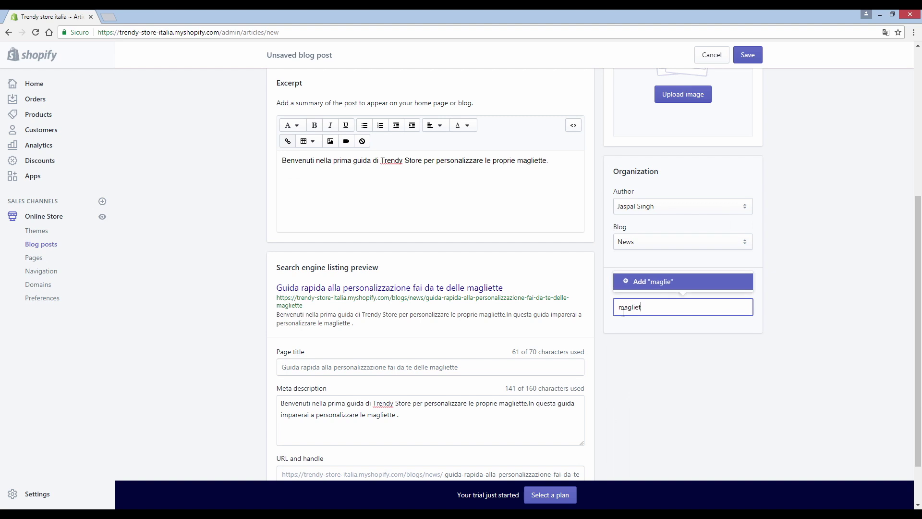
pyautogui.write('te personalizzate')
pyautogui.press('Return')
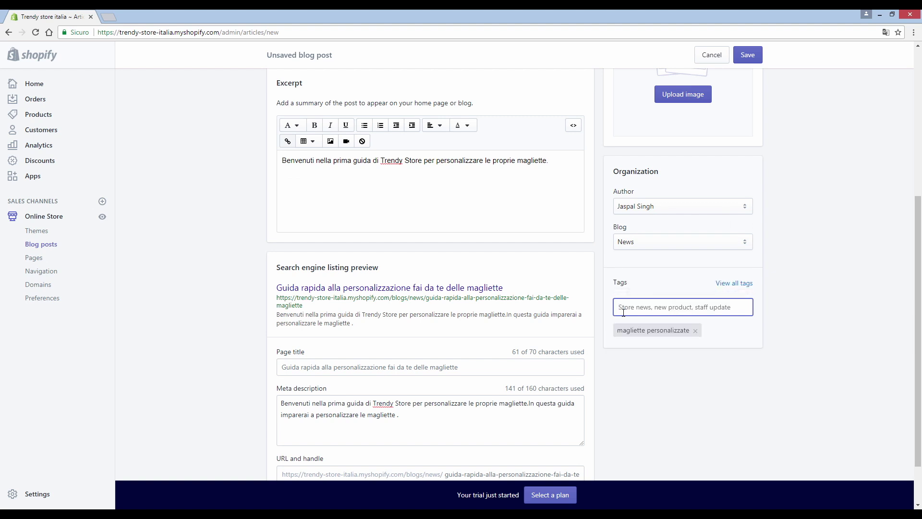
pyautogui.scroll(1, 712, 271)
pyautogui.scroll(3, 712, 272)
pyautogui.click(673, 288)
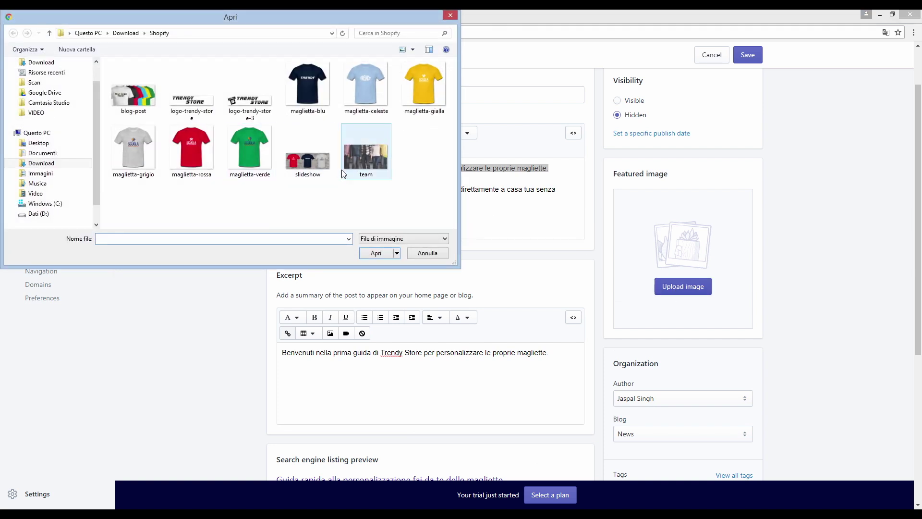
pyautogui.click(133, 89)
# Step: Use the blog-post image as featured image, set Visibility to Visible, and save the post
pyautogui.click(390, 253)
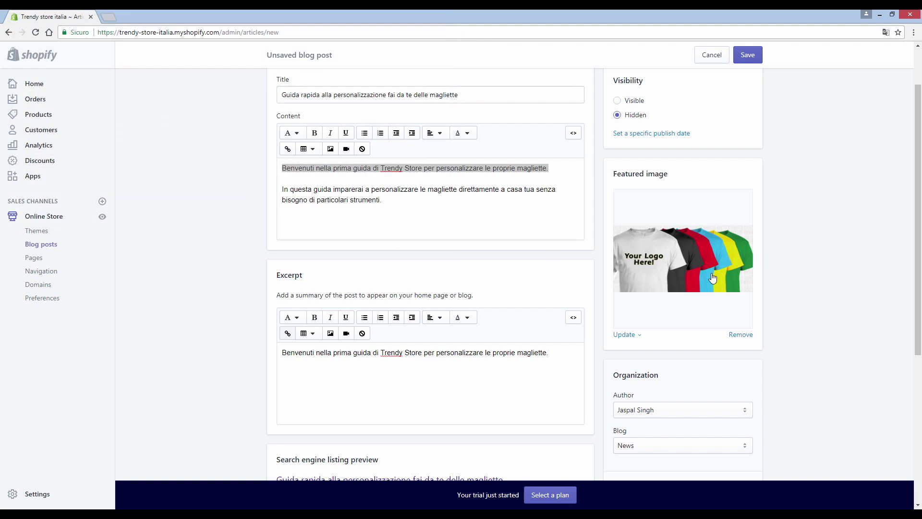
pyautogui.scroll(2, 781, 272)
pyautogui.click(618, 162)
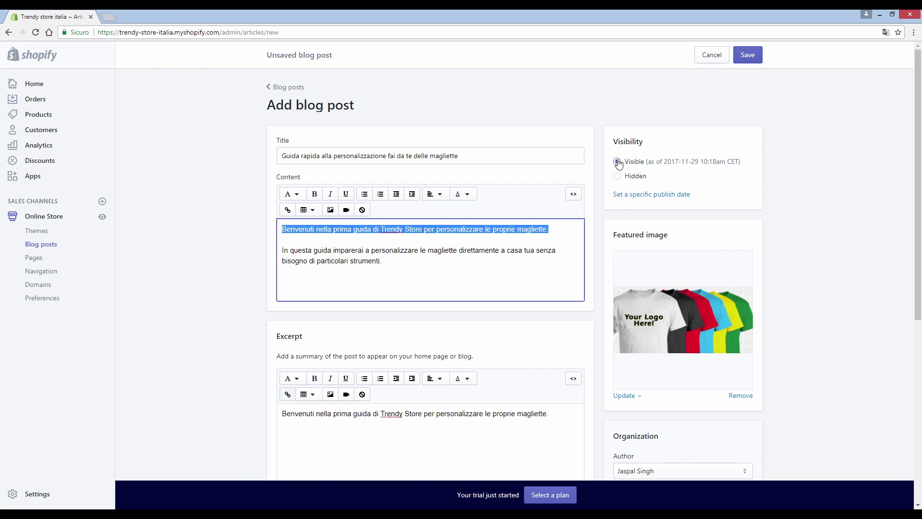
pyautogui.click(727, 118)
pyautogui.click(748, 55)
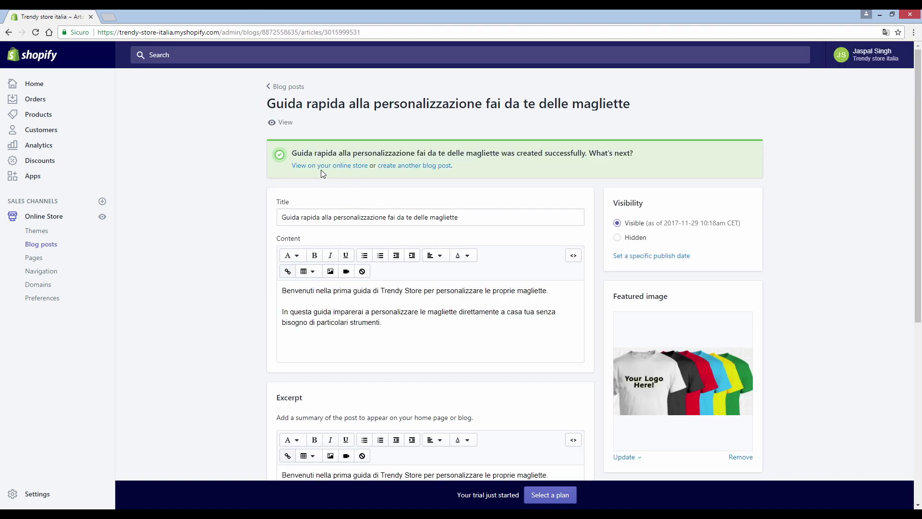
pyautogui.click(322, 168)
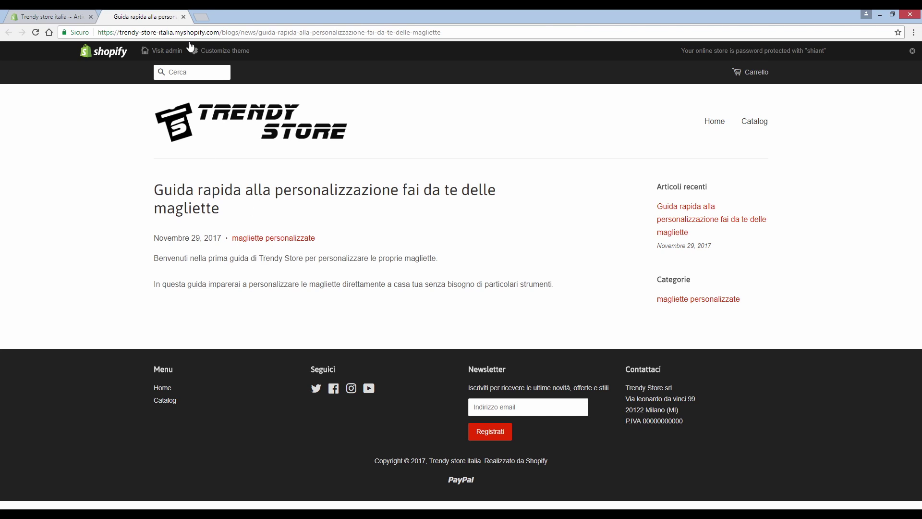
# Step: Close the article preview, briefly preview the live storefront, then close that tab too
pyautogui.click(183, 16)
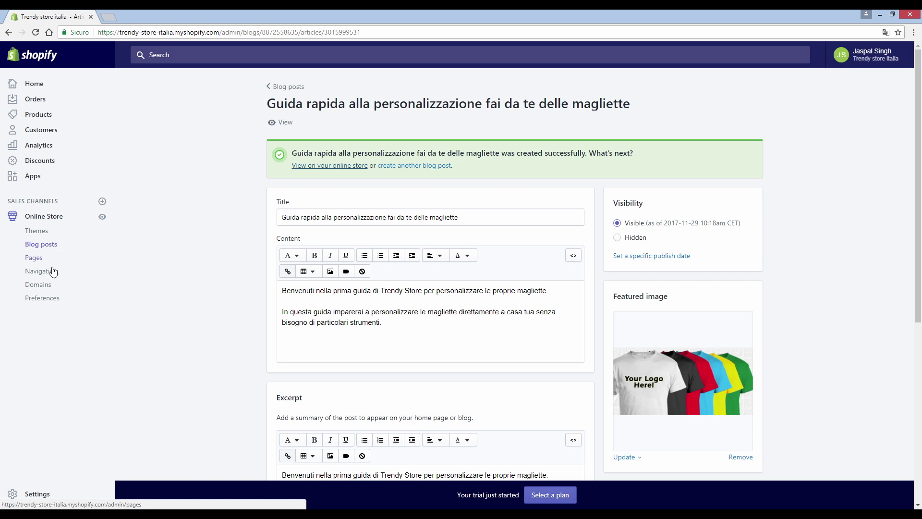
pyautogui.click(102, 216)
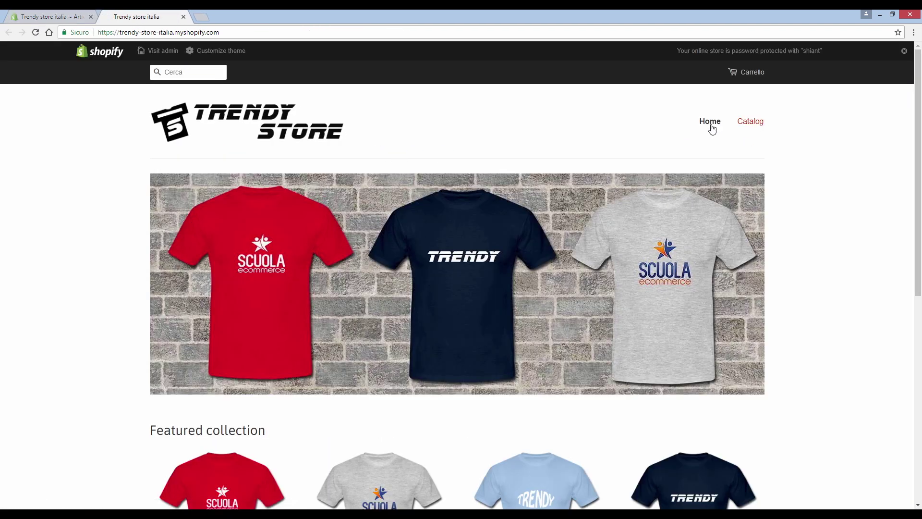
pyautogui.click(183, 17)
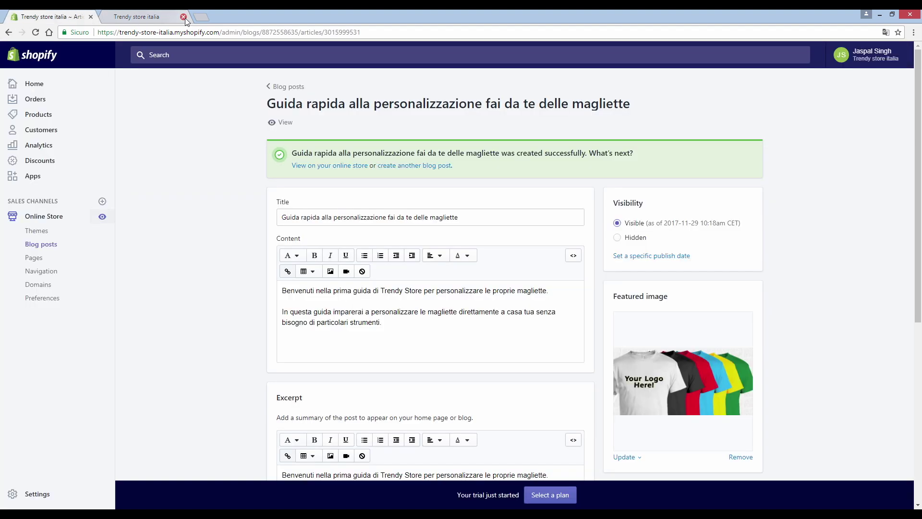
pyautogui.click(44, 271)
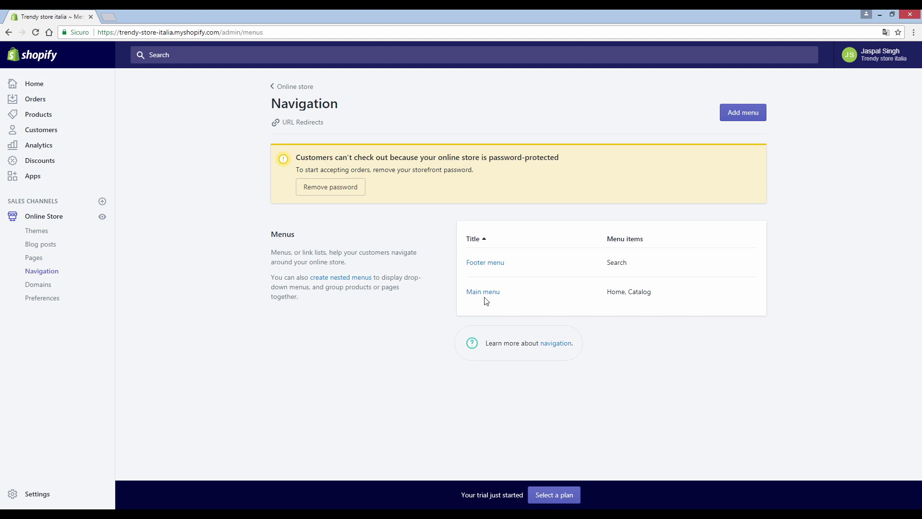
# Step: Add a Main menu item linking to the Chi siamo page
pyautogui.click(488, 293)
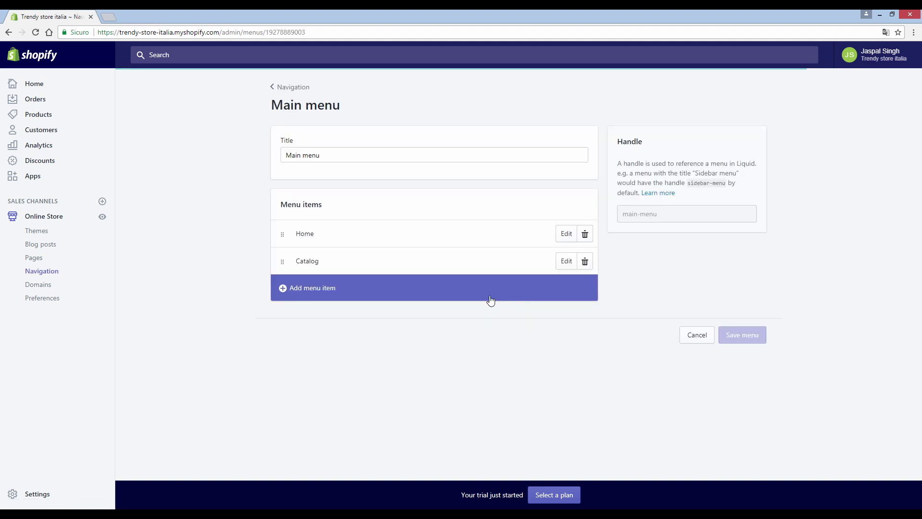
pyautogui.click(361, 291)
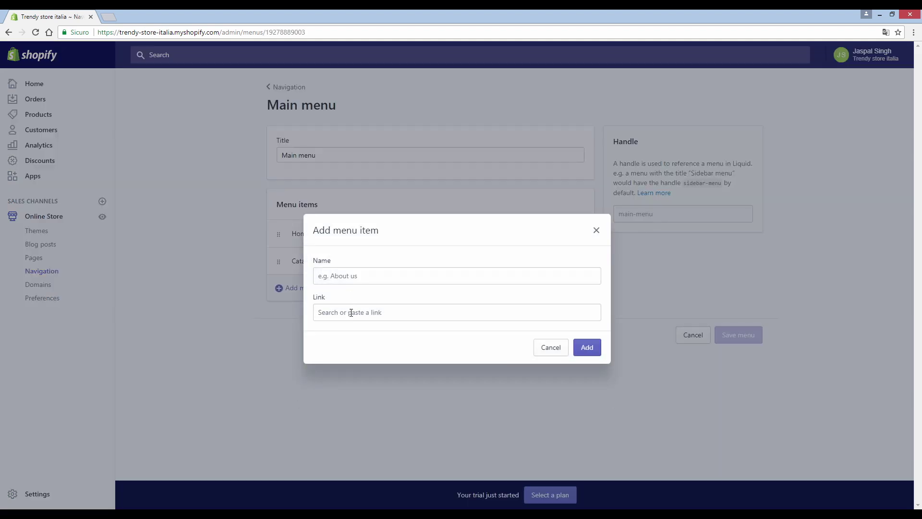
pyautogui.click(351, 312)
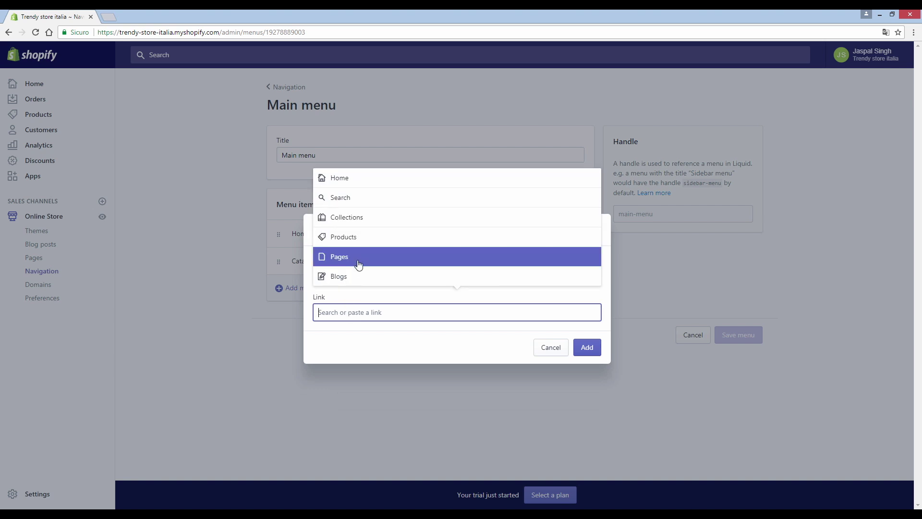
pyautogui.click(362, 263)
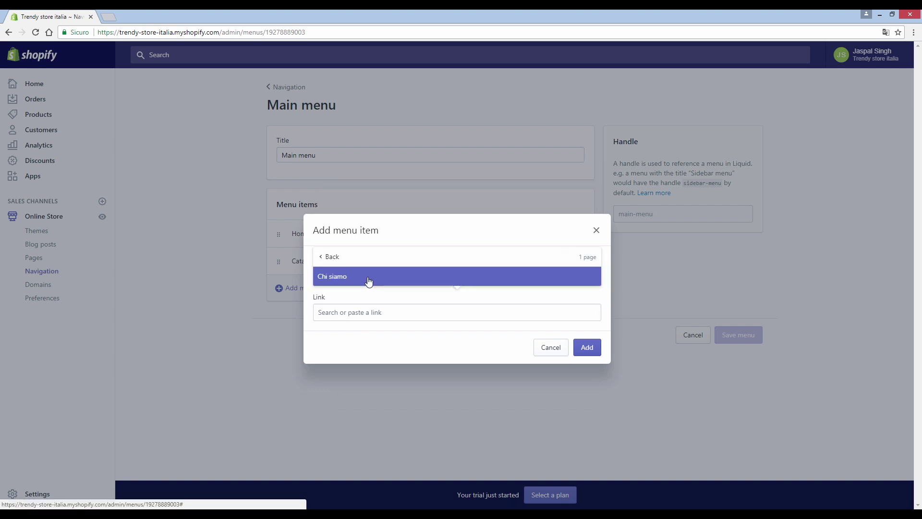
pyautogui.click(370, 281)
pyautogui.click(587, 347)
# Step: Add a 'Blog' menu item linked to the News blog, then drag Chi siamo under Home
pyautogui.click(355, 314)
pyautogui.click(356, 313)
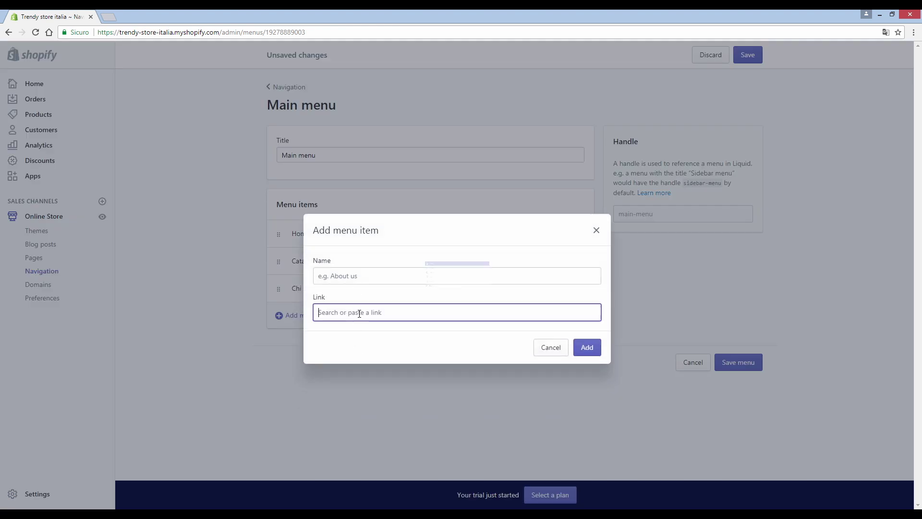
pyautogui.click(361, 276)
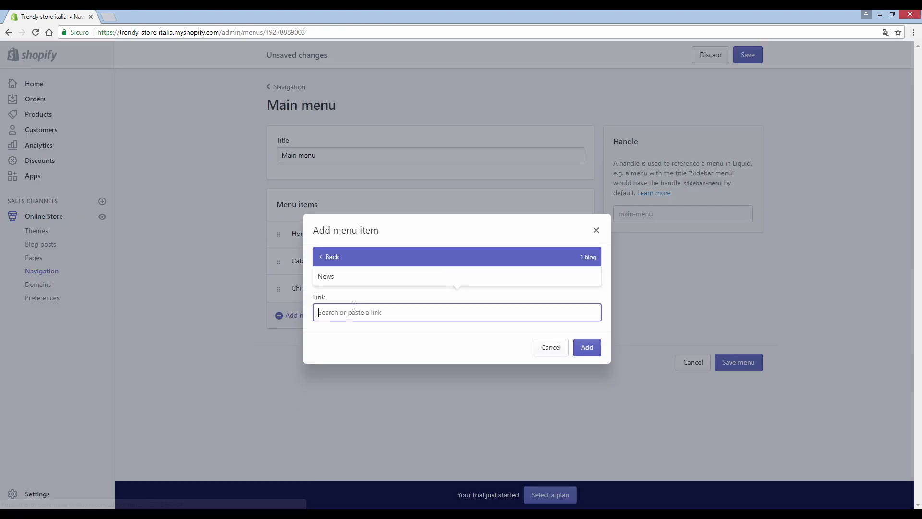
pyautogui.click(360, 282)
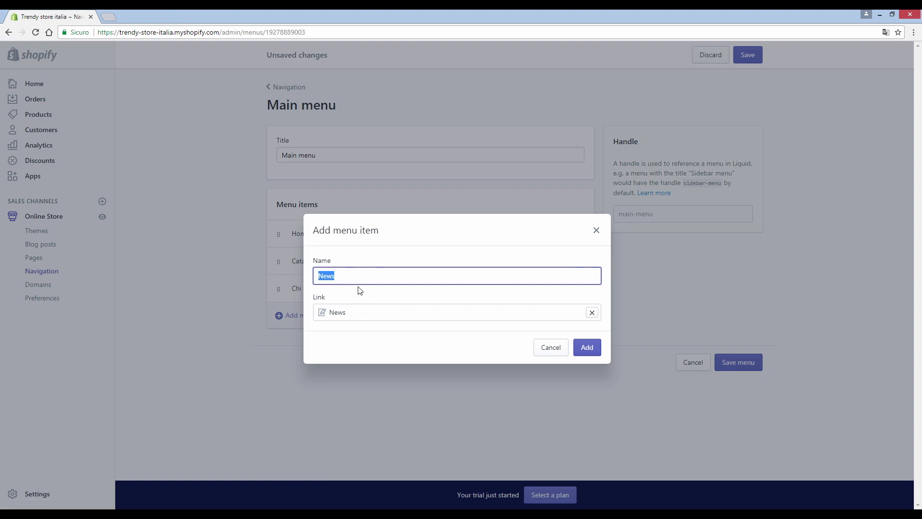
pyautogui.write('Blog')
pyautogui.click(587, 346)
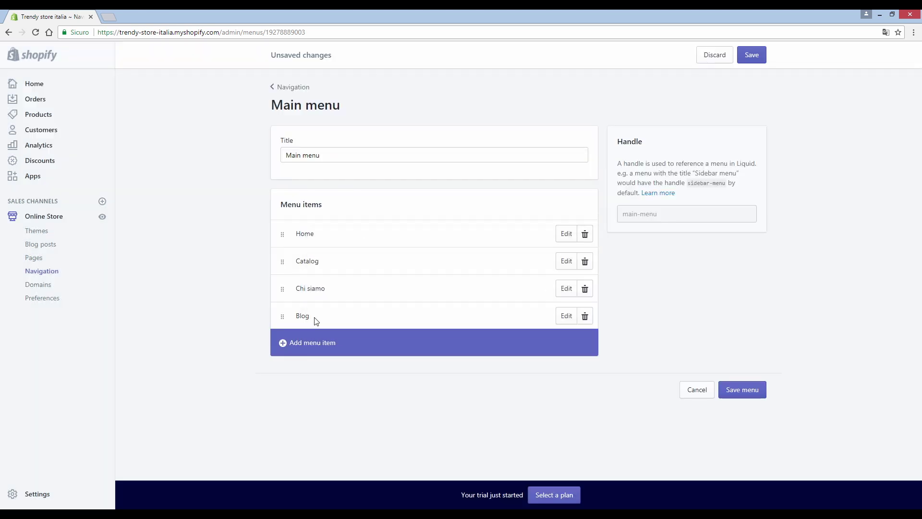
pyautogui.moveTo(277, 323); pyautogui.dragTo(283, 253)
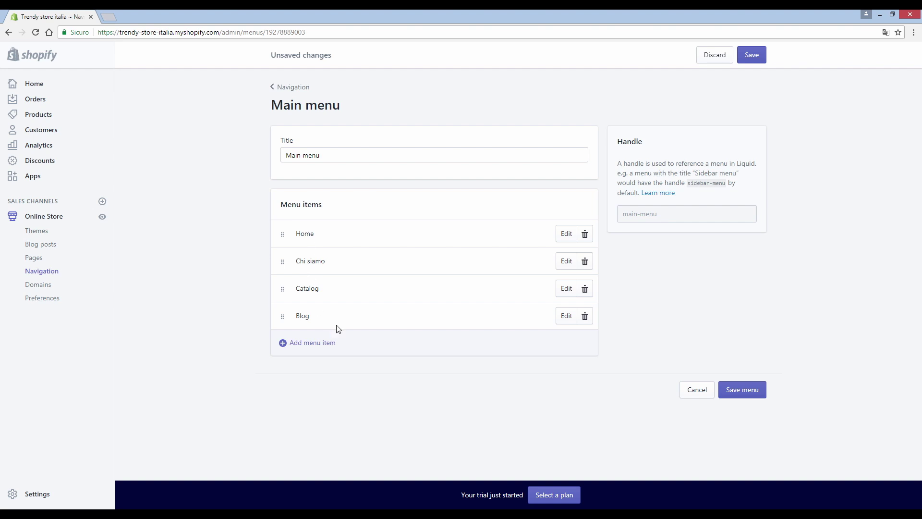
# Step: Save the reordered menu and test the Chi siamo and Blog links on the storefront
pyautogui.click(742, 390)
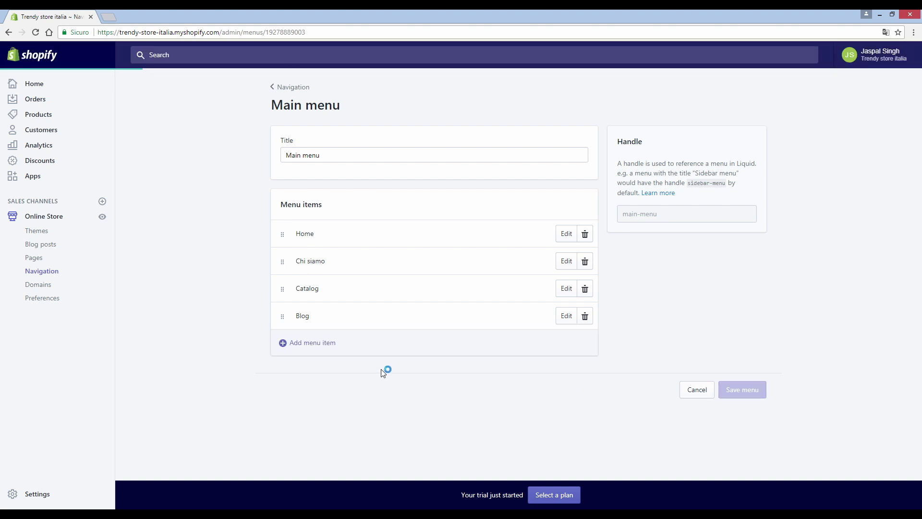
pyautogui.click(102, 218)
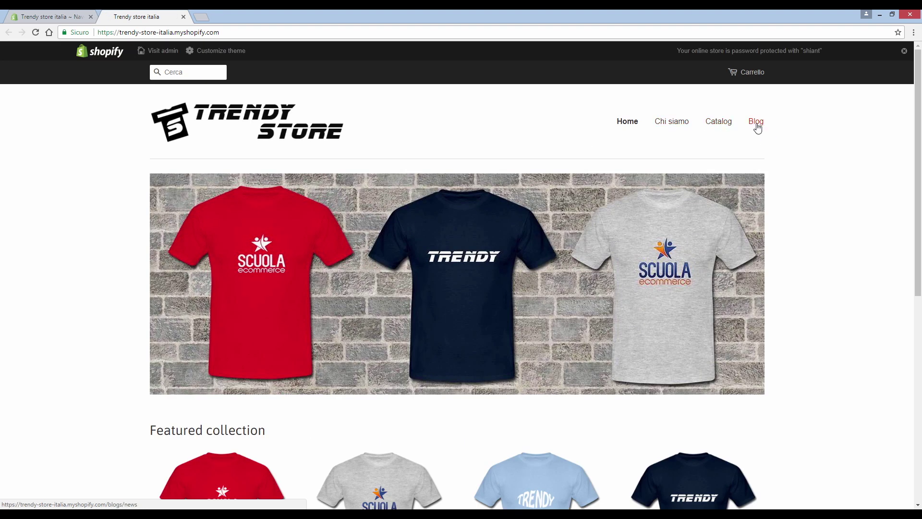
pyautogui.click(678, 129)
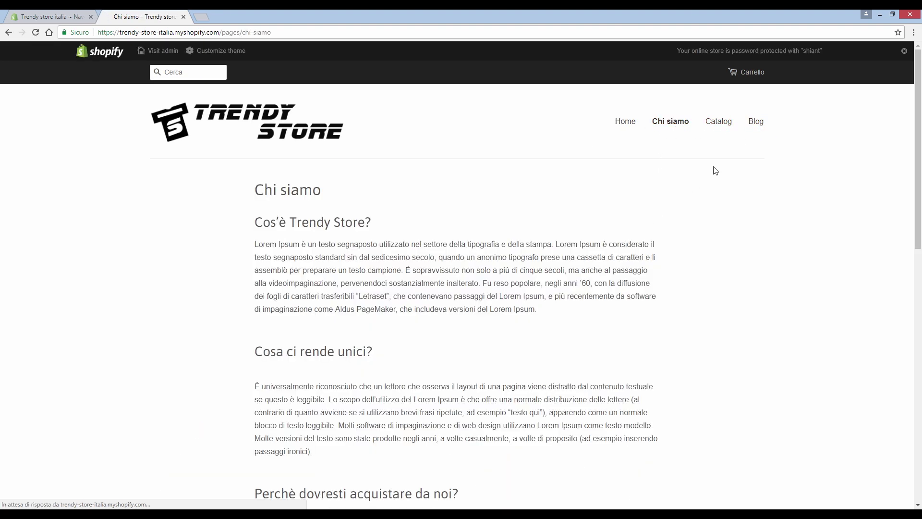
pyautogui.click(750, 125)
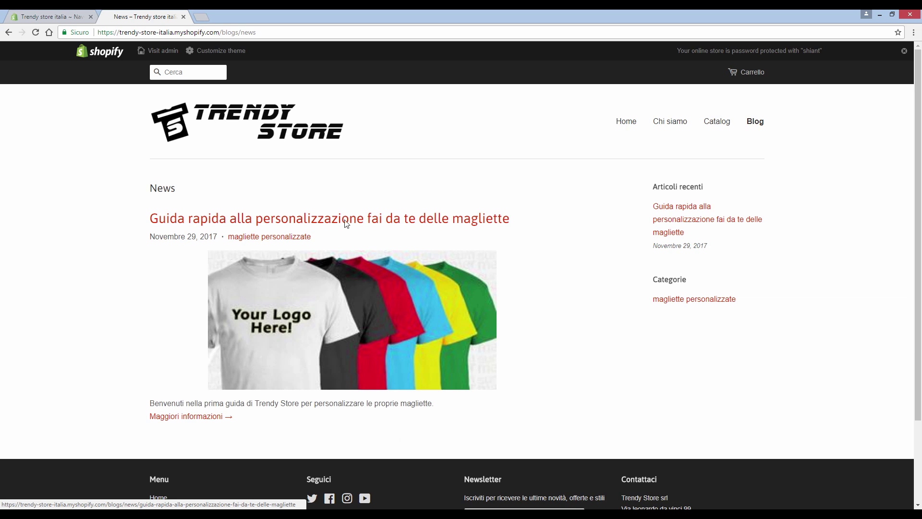
pyautogui.click(626, 126)
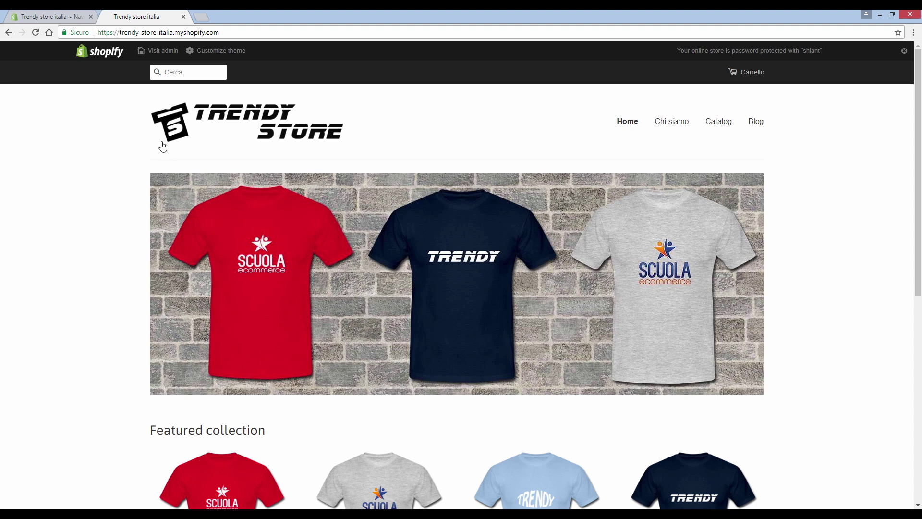
pyautogui.click(183, 17)
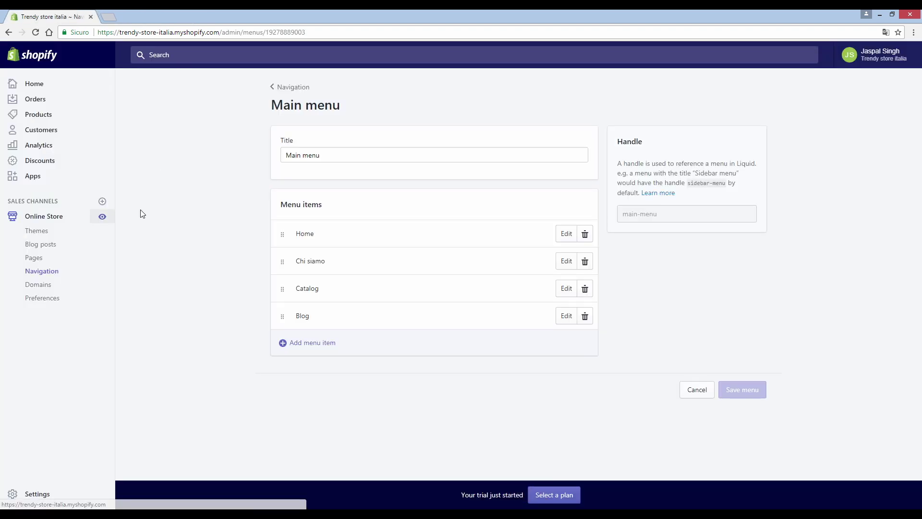
# Step: Open the Payments settings and read the PayPal notification and 'After your first sale' notice
pyautogui.click(37, 494)
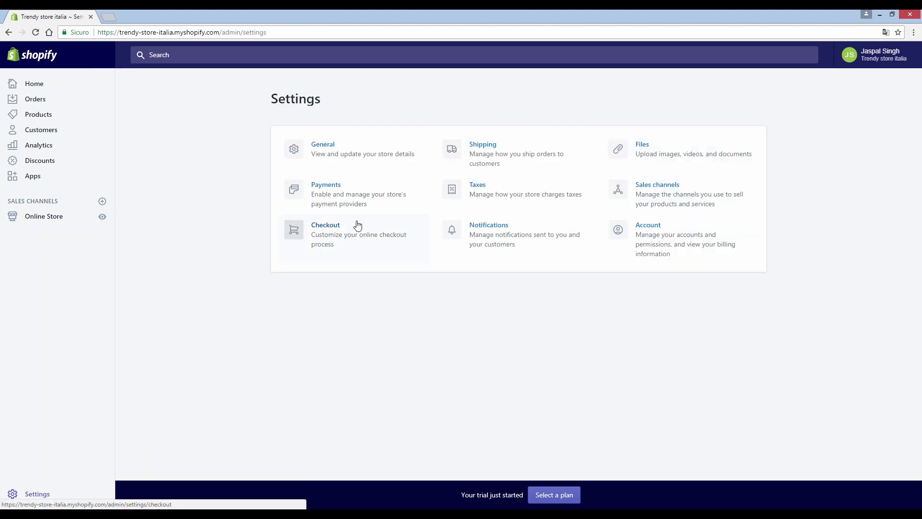
pyautogui.click(340, 199)
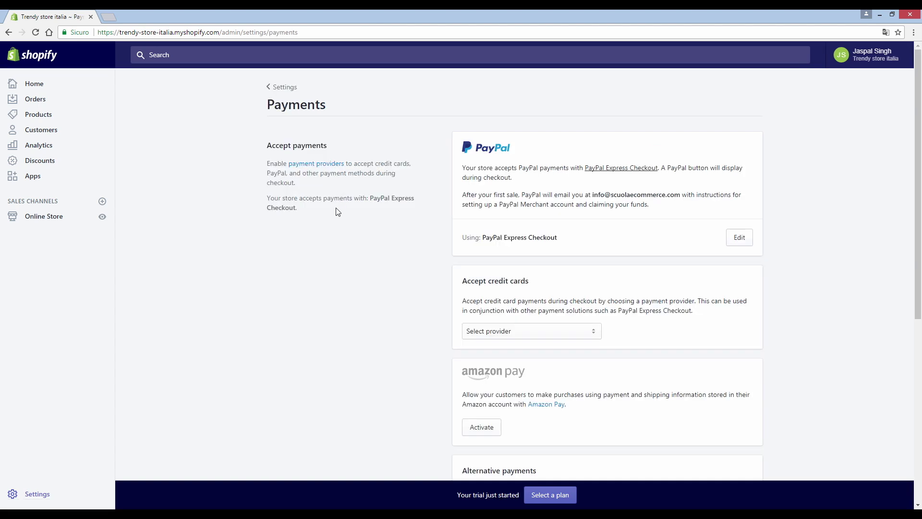
pyautogui.scroll(-1, 505, 210)
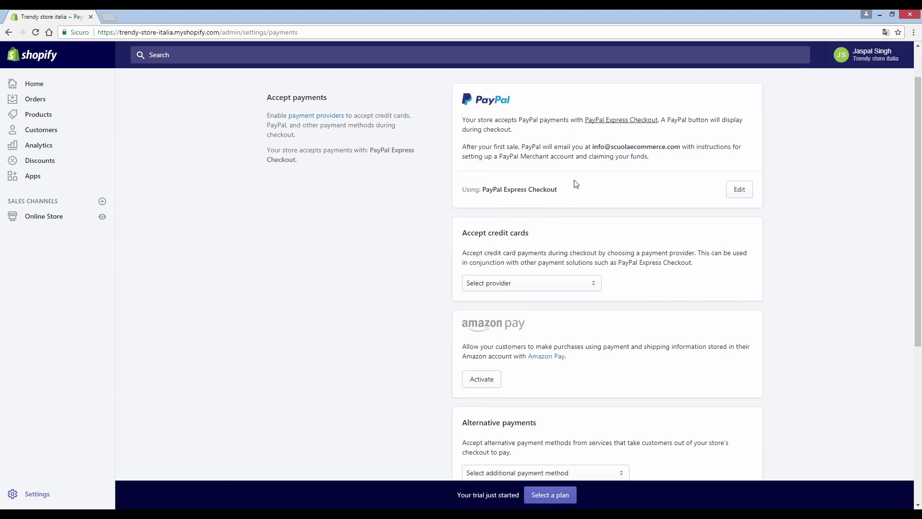
pyautogui.scroll(1, 578, 176)
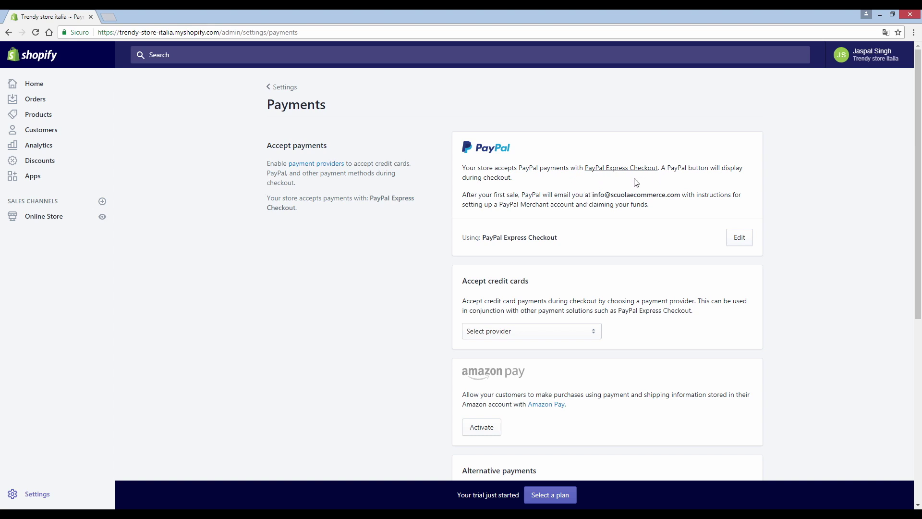
pyautogui.moveTo(593, 195); pyautogui.dragTo(682, 196)
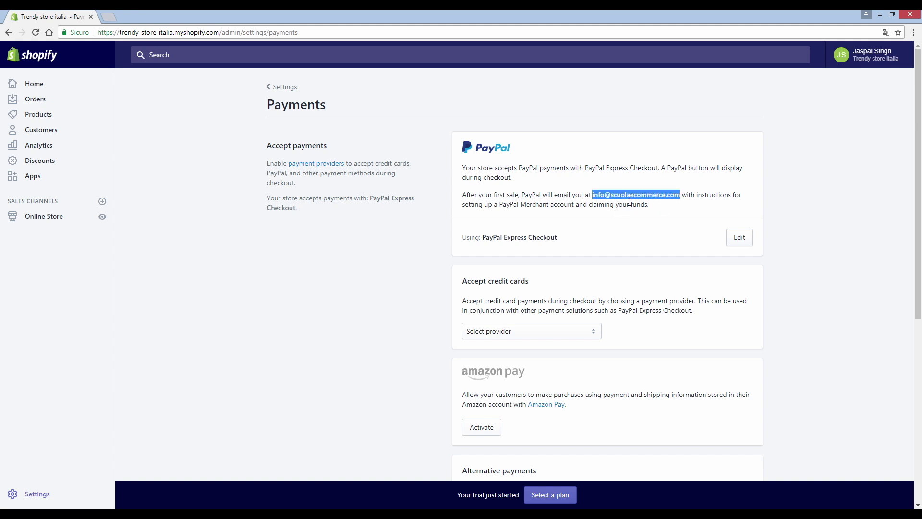
pyautogui.click(582, 204)
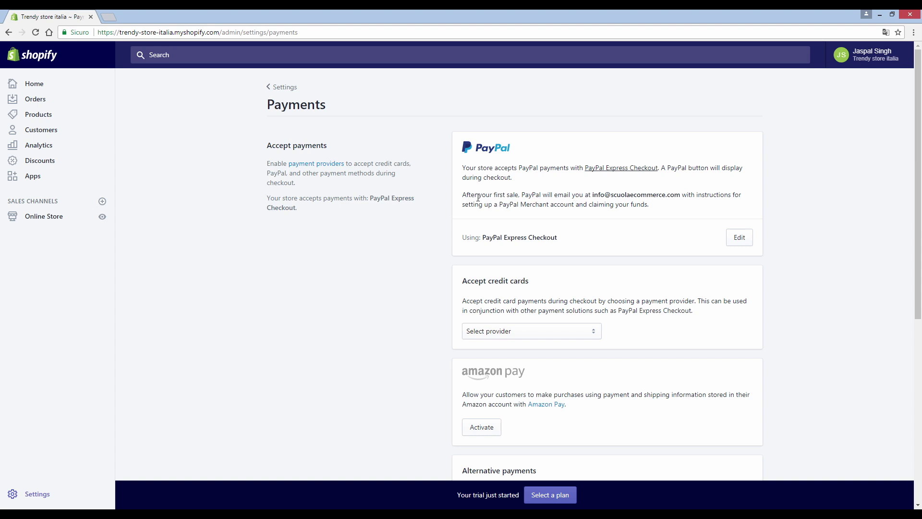
pyautogui.moveTo(463, 197); pyautogui.dragTo(523, 198)
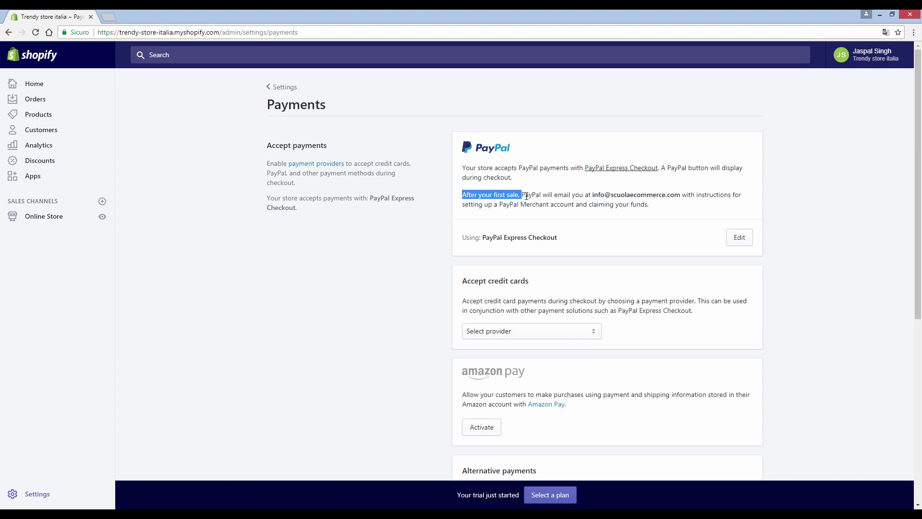
pyautogui.click(573, 203)
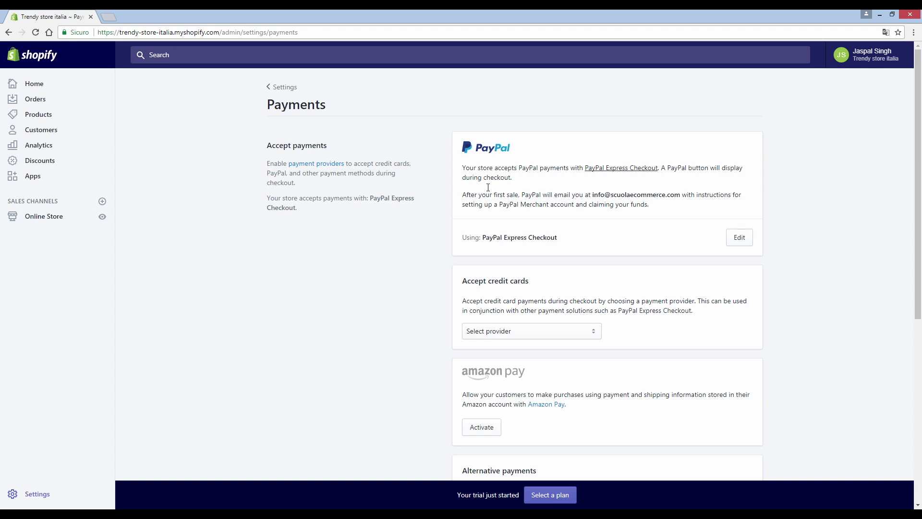
# Step: Browse the credit card providers without choosing one, view PayPal Express Checkout details, and return to Settings
pyautogui.scroll(-1, 543, 210)
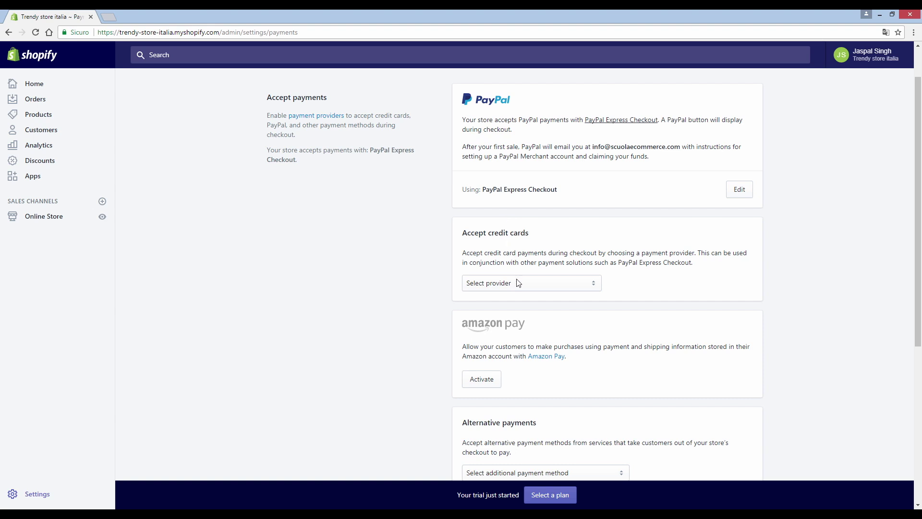
pyautogui.scroll(-1, 517, 287)
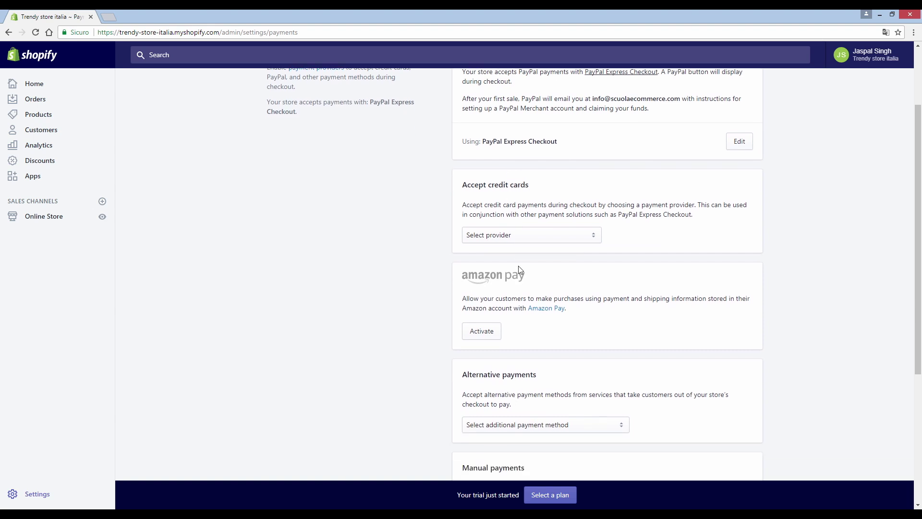
pyautogui.click(523, 235)
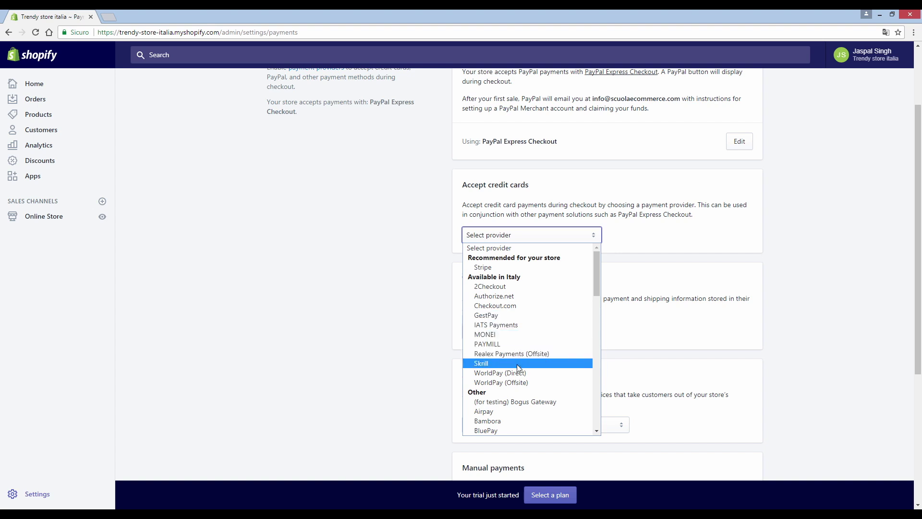
pyautogui.click(452, 292)
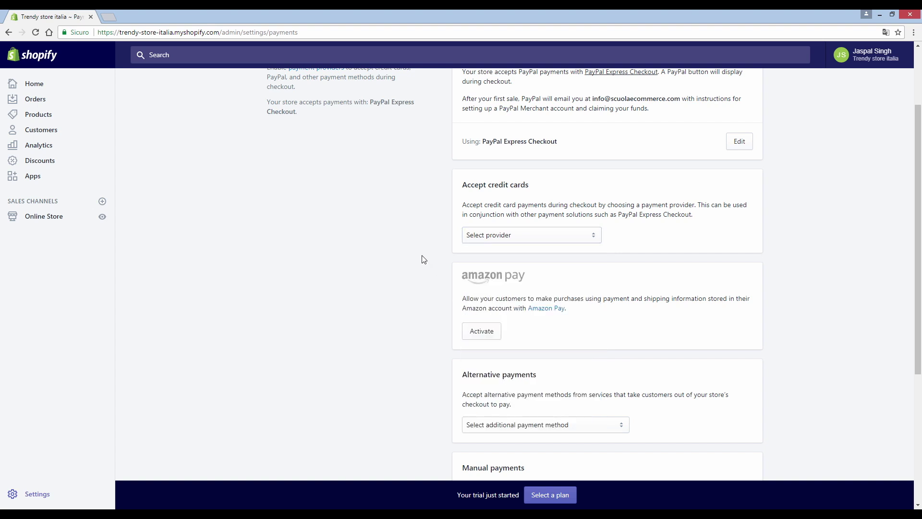
pyautogui.scroll(2, 528, 217)
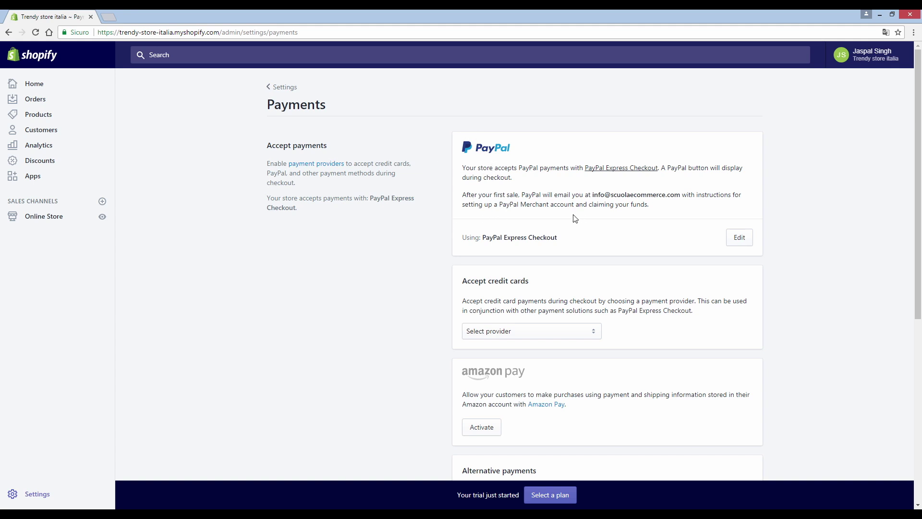
pyautogui.click(736, 243)
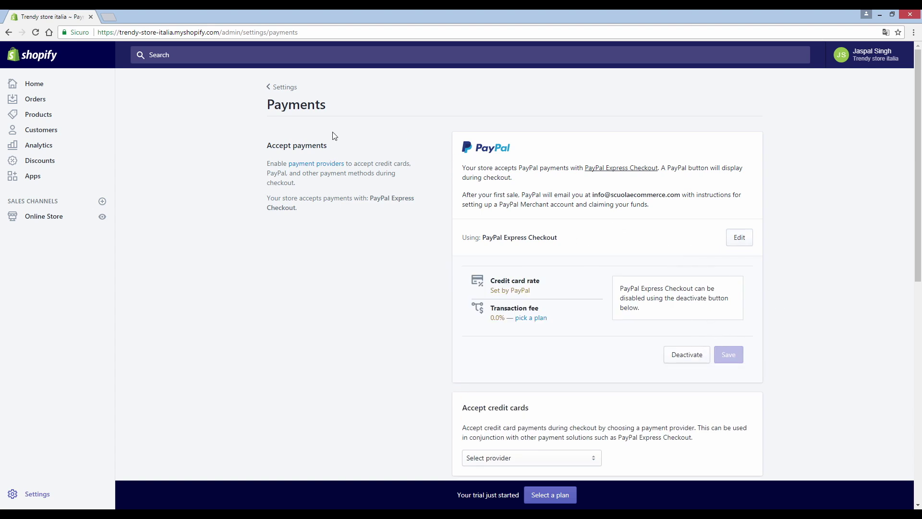
pyautogui.click(286, 90)
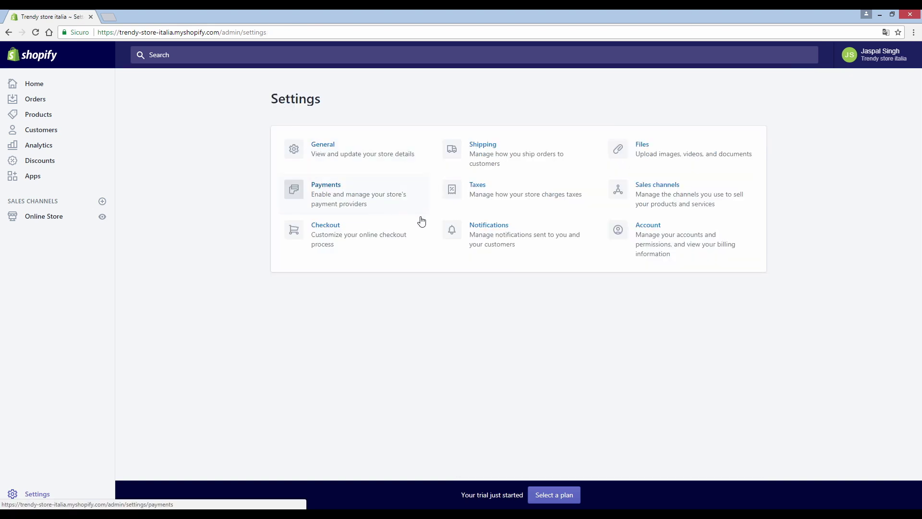
# Step: Review shipping zones: Domestic Standard €10.00 (0–5 kg) and Heavy Goods €20.00 (5–20 kg)
pyautogui.click(509, 160)
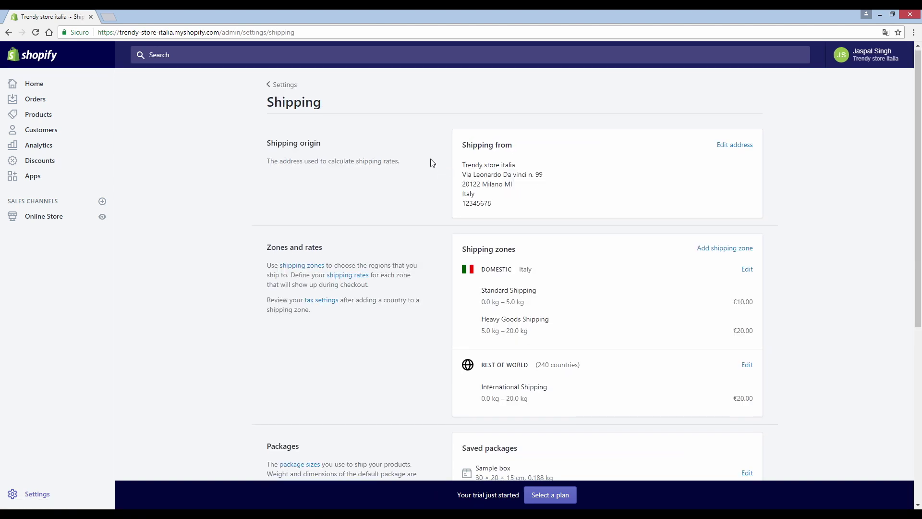
pyautogui.scroll(-1, 430, 163)
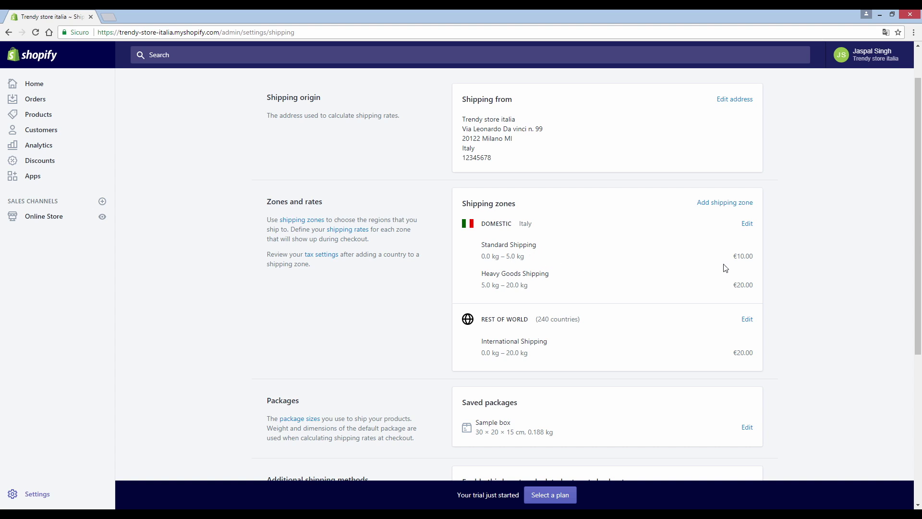
pyautogui.moveTo(484, 258); pyautogui.dragTo(539, 259)
pyautogui.click(748, 226)
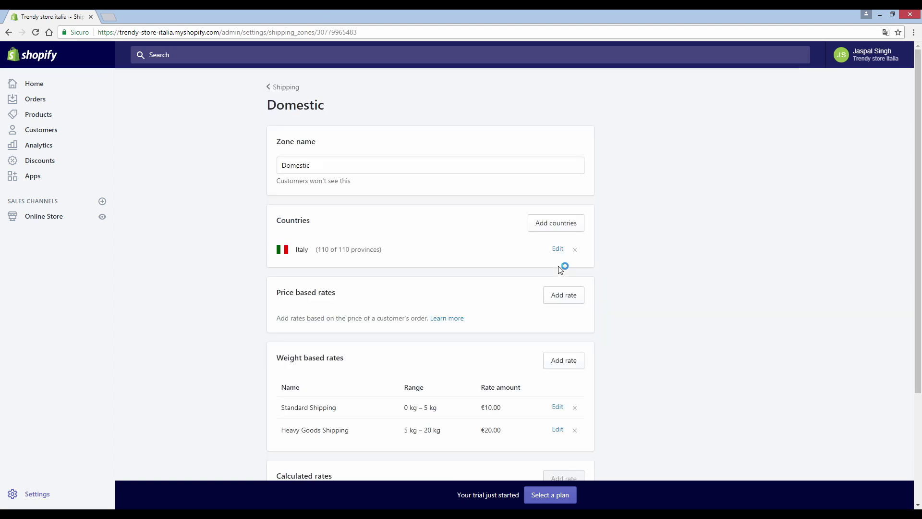
# Step: Rename the Domestic zone to Spedizione Nazionale and delete its Heavy Goods and Standard Shipping rates
pyautogui.doubleClick(327, 166)
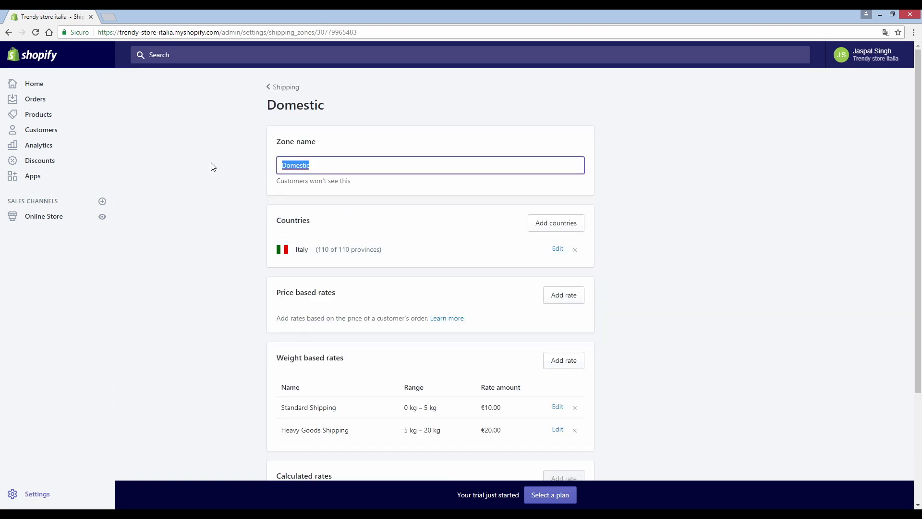
pyautogui.write('Spedizione Nazionale')
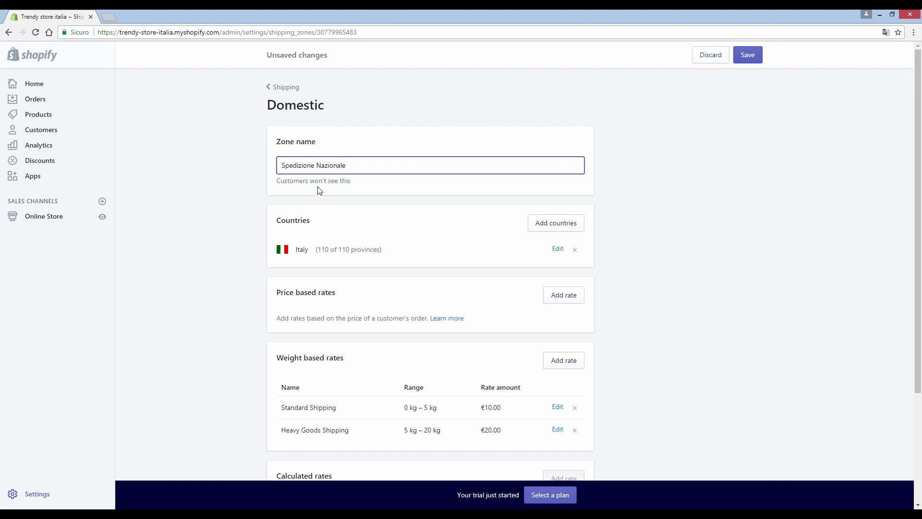
pyautogui.scroll(-3, 315, 183)
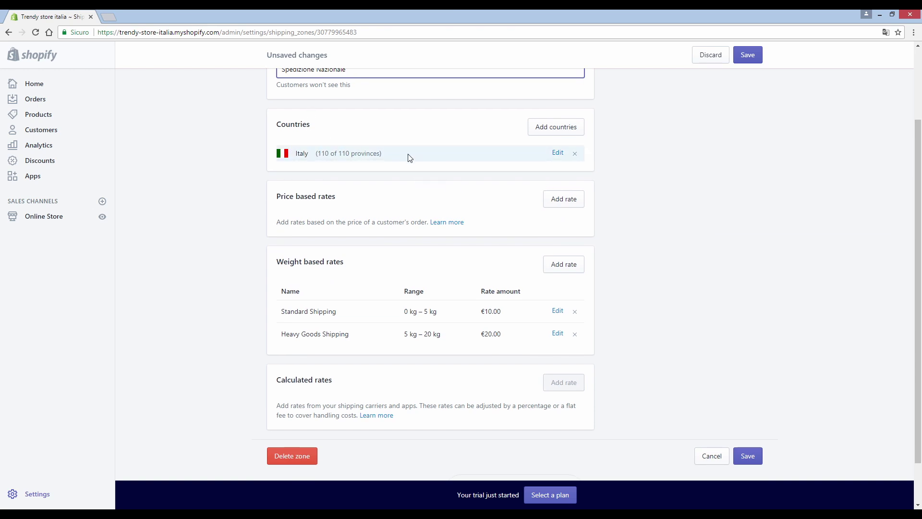
pyautogui.scroll(-1, 371, 284)
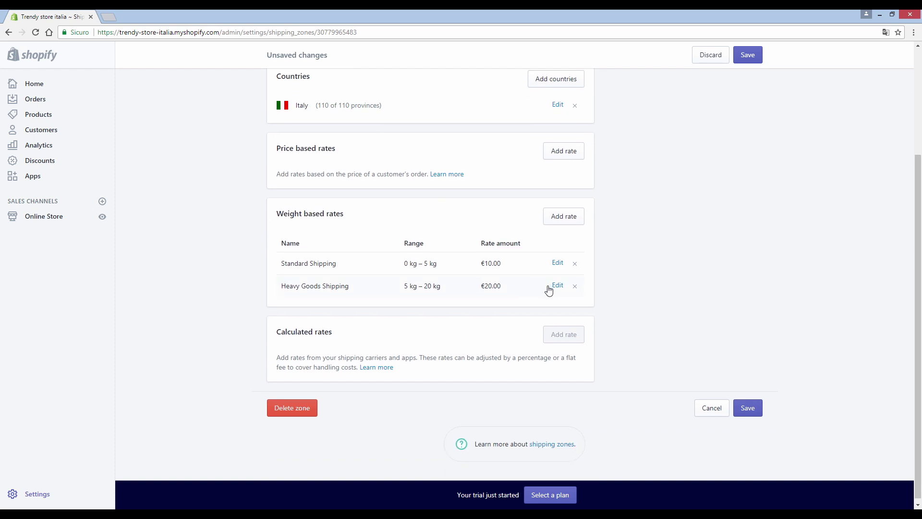
pyautogui.click(574, 286)
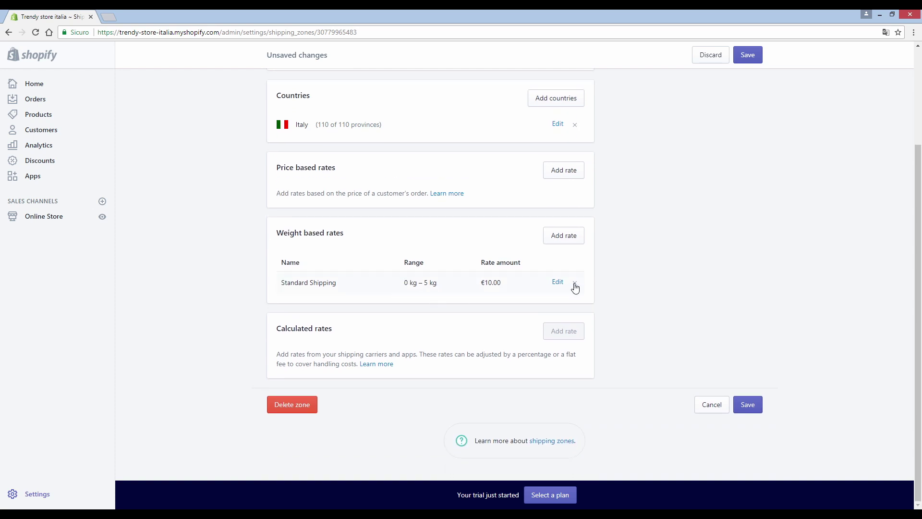
pyautogui.click(575, 286)
# Step: Try adding a weight-based rate, discard it, and begin a price-based rate instead
pyautogui.click(567, 264)
pyautogui.click(353, 208)
pyautogui.click(435, 278)
pyautogui.click(537, 278)
pyautogui.click(596, 160)
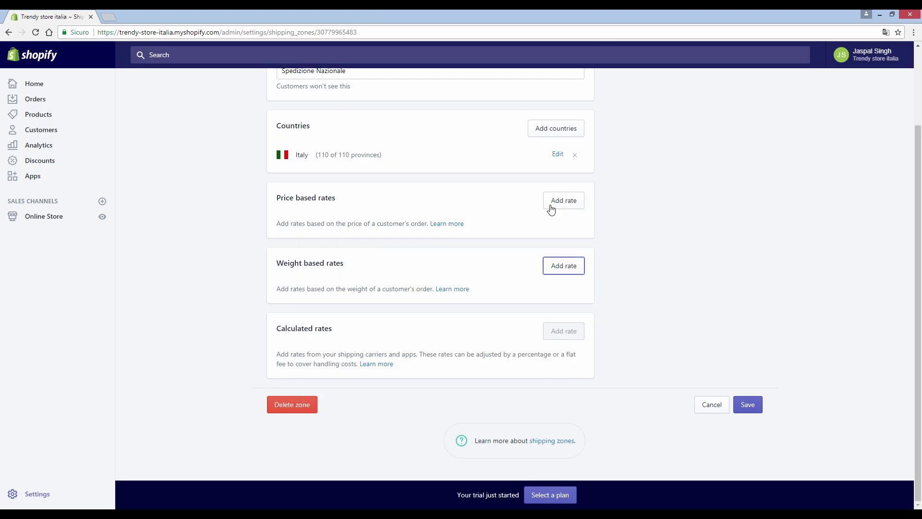
pyautogui.click(564, 202)
# Step: Add a price-based rate 'Spedizione gratuita' giving free shipping on orders of €100.00 and up
pyautogui.click(374, 219)
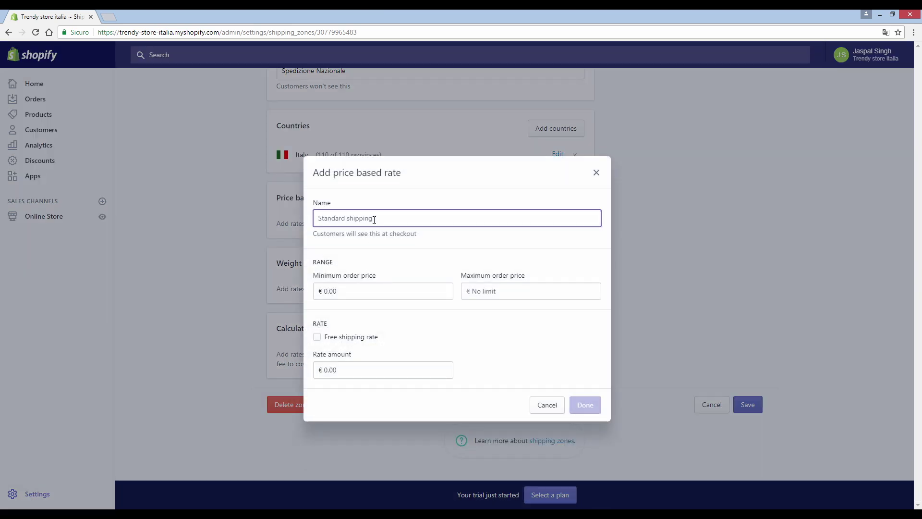
pyautogui.write('Sp')
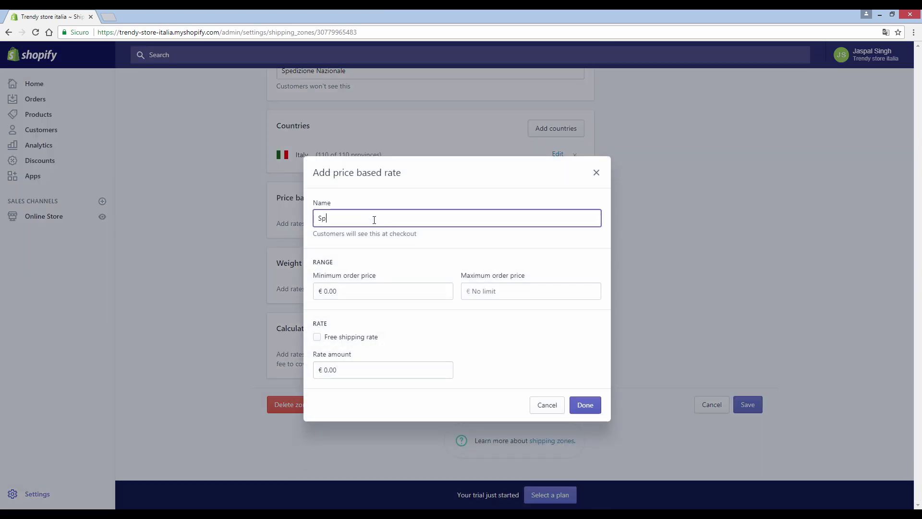
pyautogui.click(596, 172)
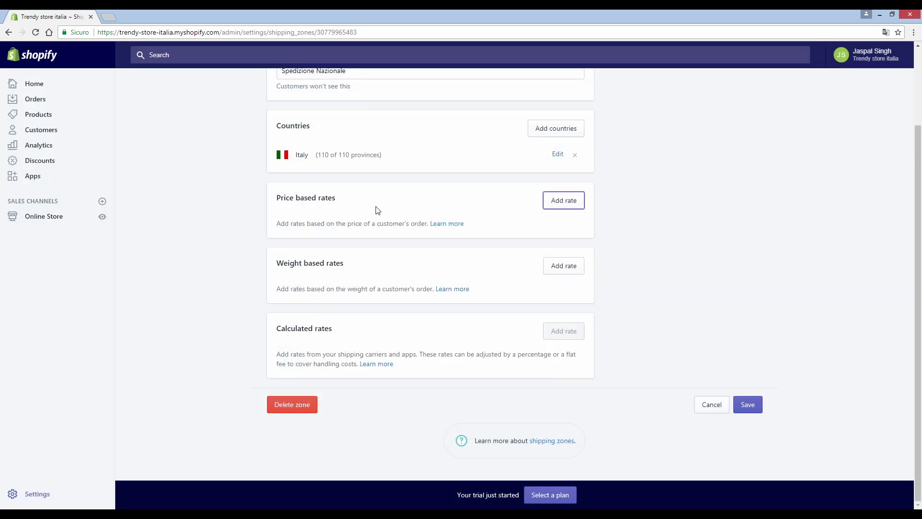
pyautogui.click(579, 201)
pyautogui.click(347, 219)
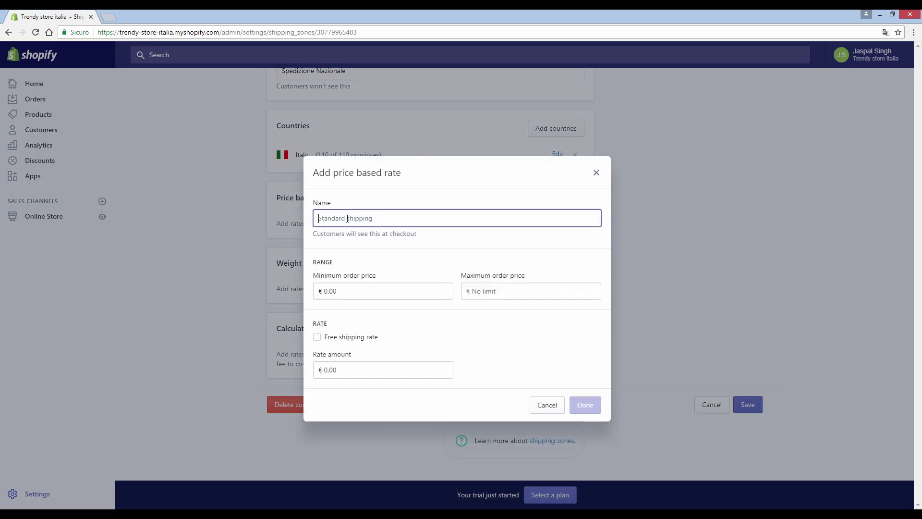
pyautogui.write('Spedizione gratuita')
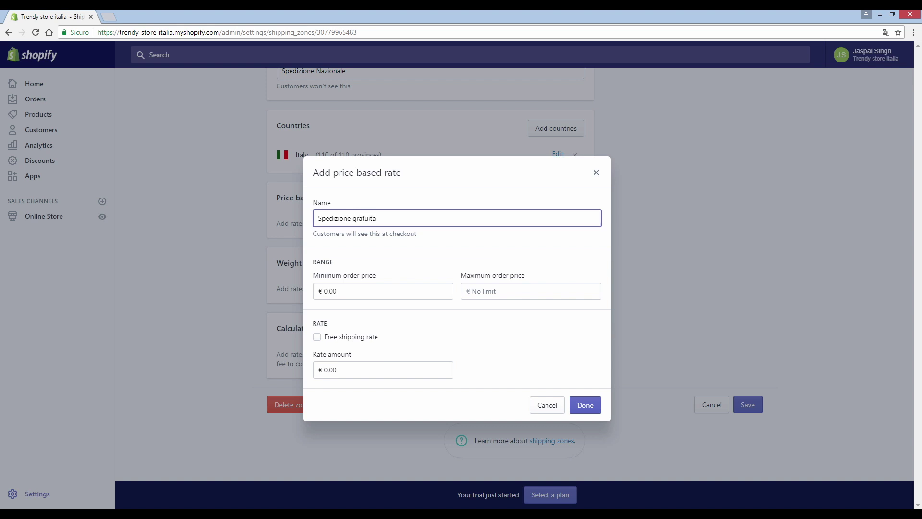
pyautogui.click(478, 289)
pyautogui.click(329, 293)
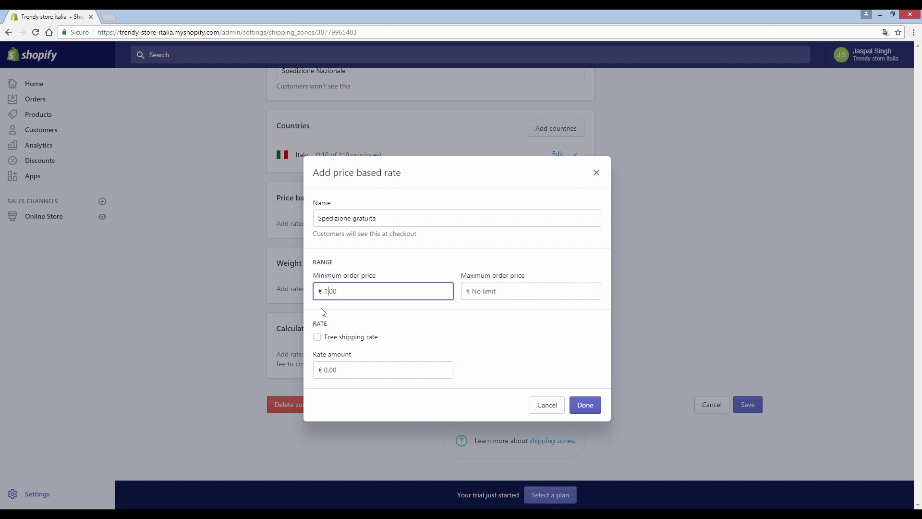
pyautogui.click(559, 347)
pyautogui.click(317, 337)
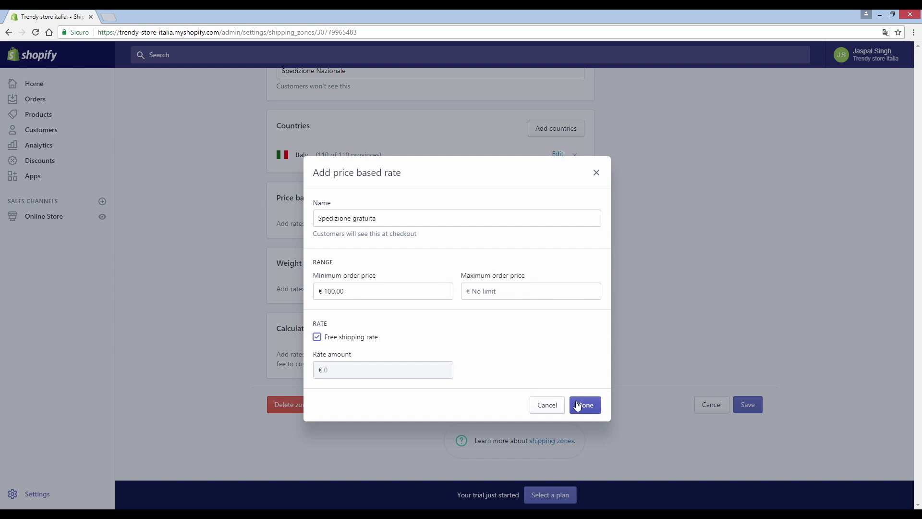
pyautogui.click(577, 406)
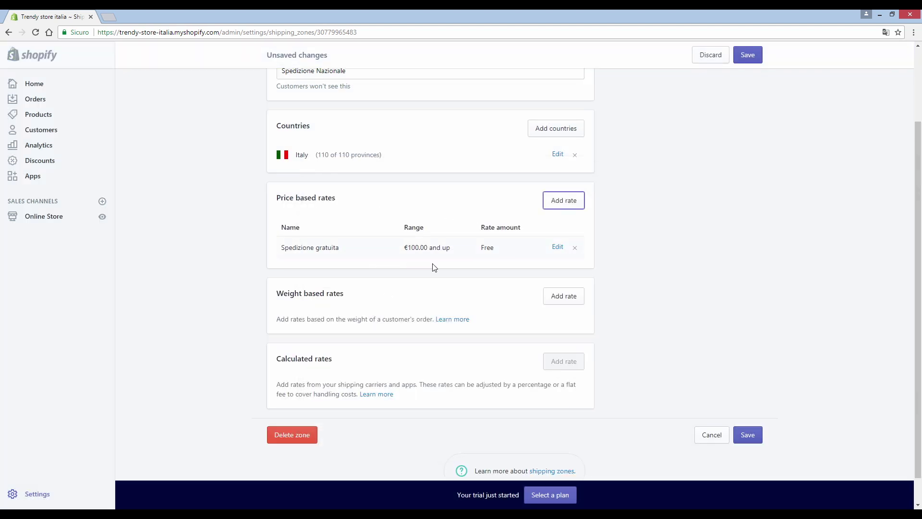
# Step: Add a price-based rate 'Spedizione standard' charging €10.00 for orders from €0 to €99.99
pyautogui.click(562, 202)
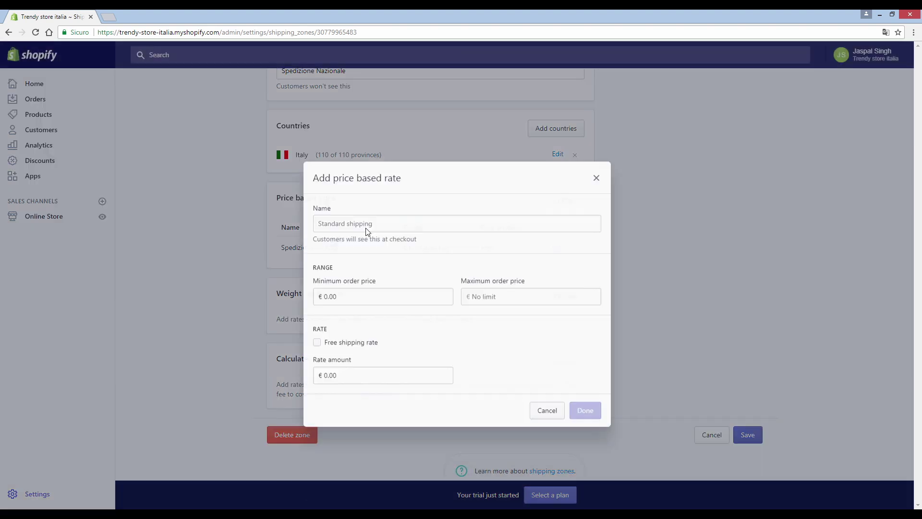
pyautogui.write('Spediz')
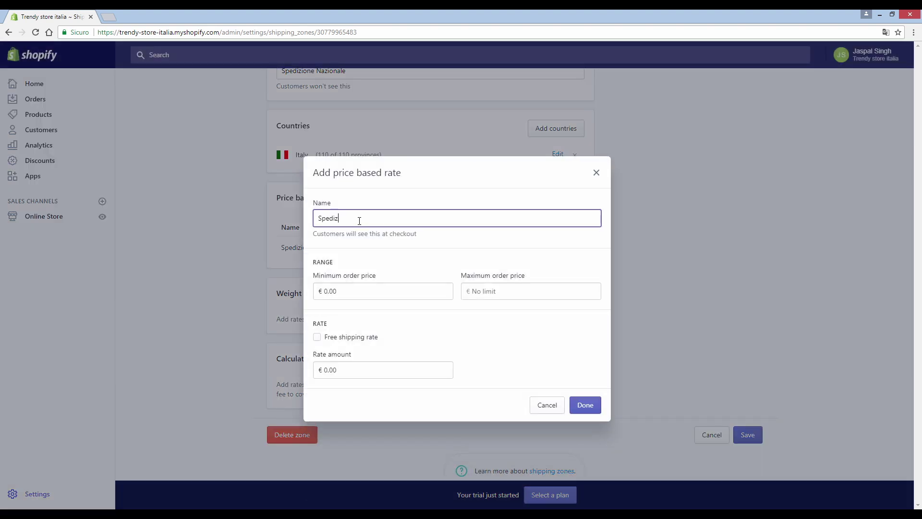
pyautogui.write('ione standard')
pyautogui.click(523, 291)
pyautogui.write('99.99')
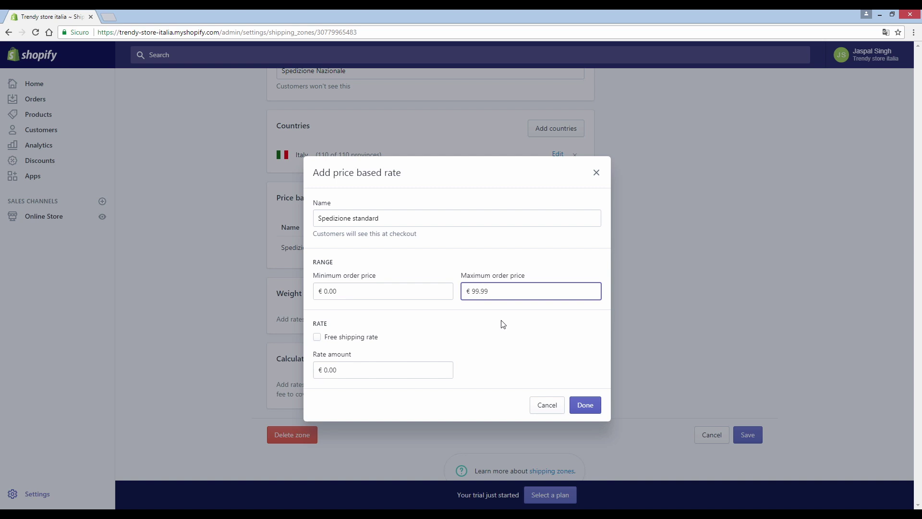
pyautogui.click(503, 325)
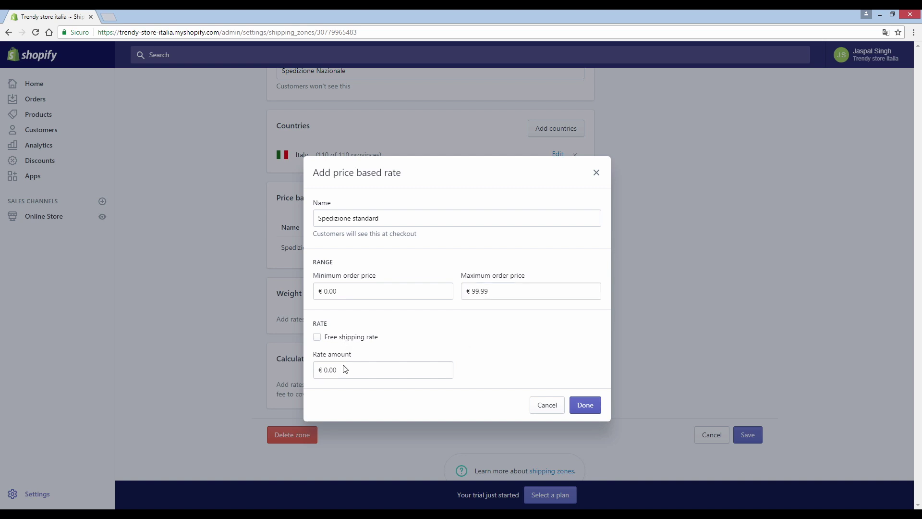
pyautogui.click(332, 370)
pyautogui.click(586, 405)
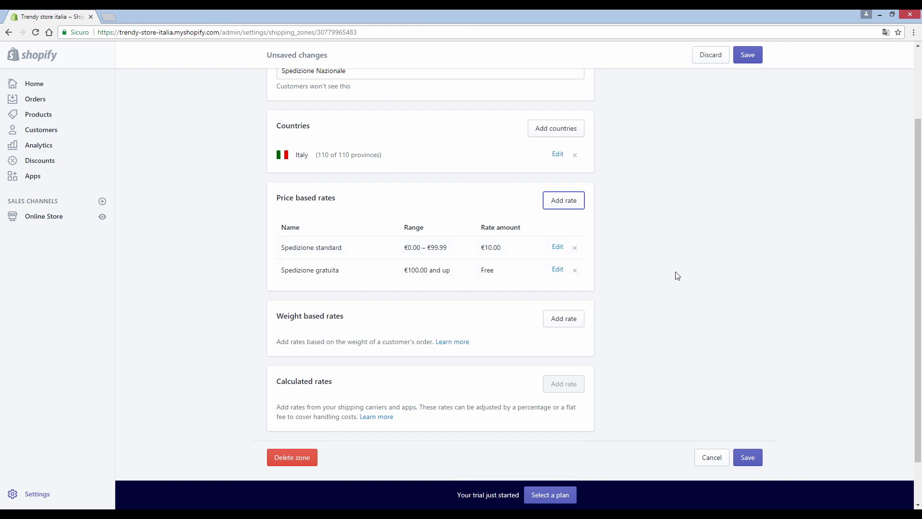
pyautogui.scroll(-1, 440, 246)
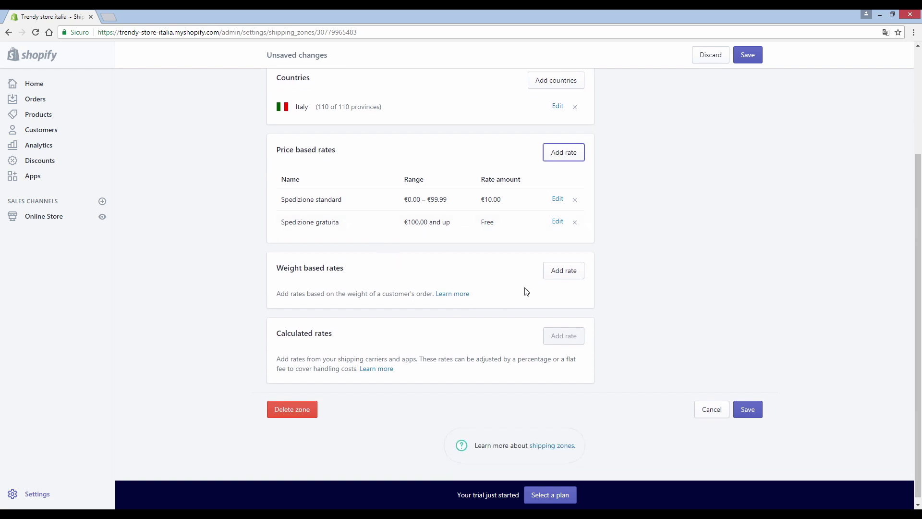
# Step: Review which Italian provinces the Spedizione Nazionale zone covers, leaving them unchanged
pyautogui.scroll(2, 527, 200)
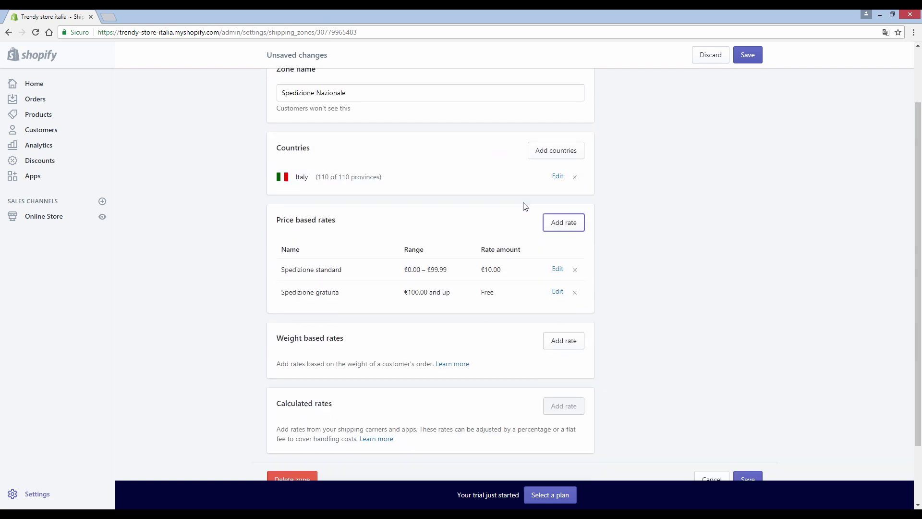
pyautogui.scroll(-1, 525, 207)
pyautogui.click(557, 156)
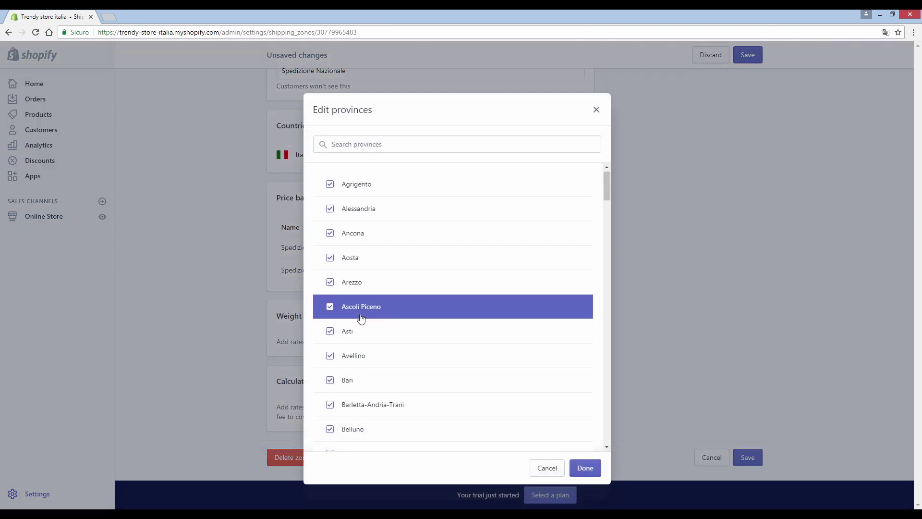
pyautogui.scroll(-3, 361, 319)
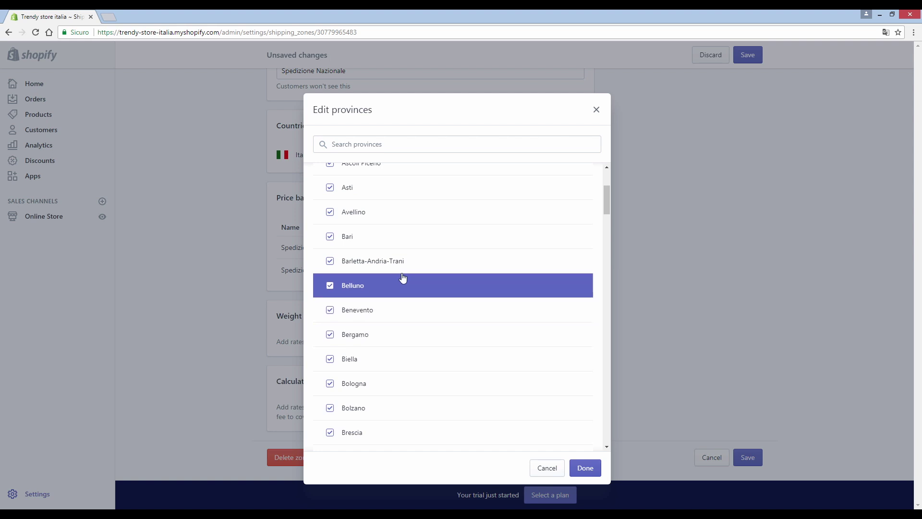
pyautogui.click(596, 110)
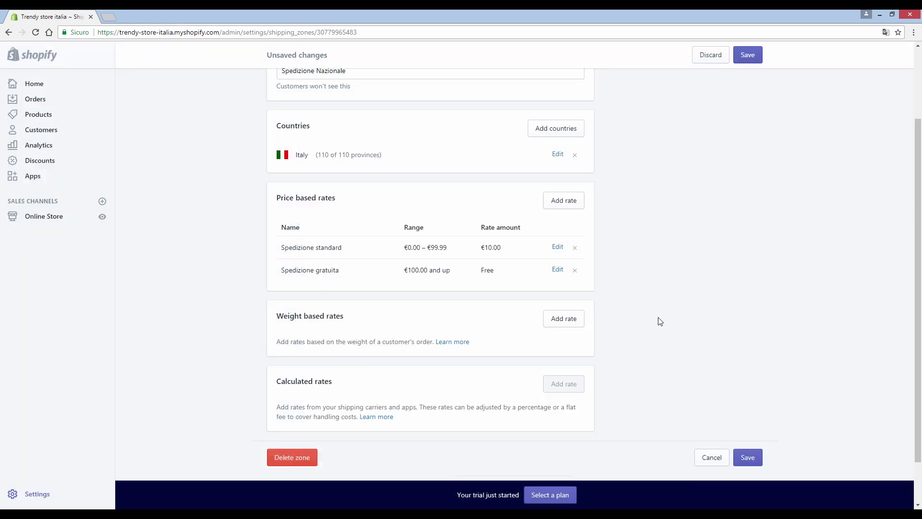
# Step: Save the Spedizione Nazionale zone and return to the Shipping settings overview
pyautogui.click(748, 457)
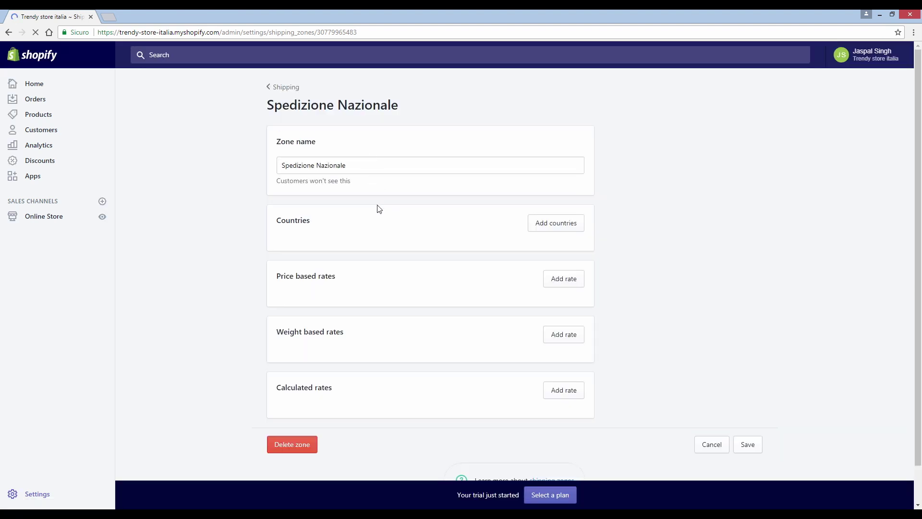
pyautogui.click(283, 87)
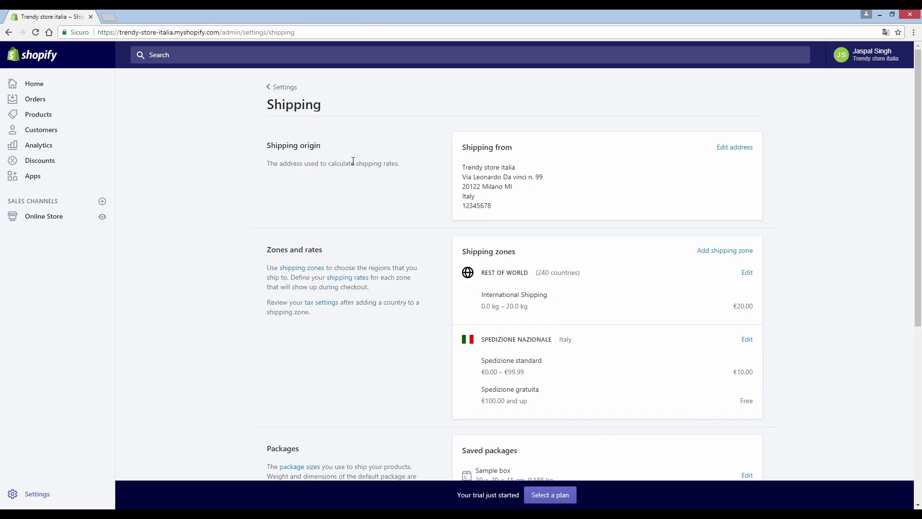
pyautogui.scroll(-1, 604, 211)
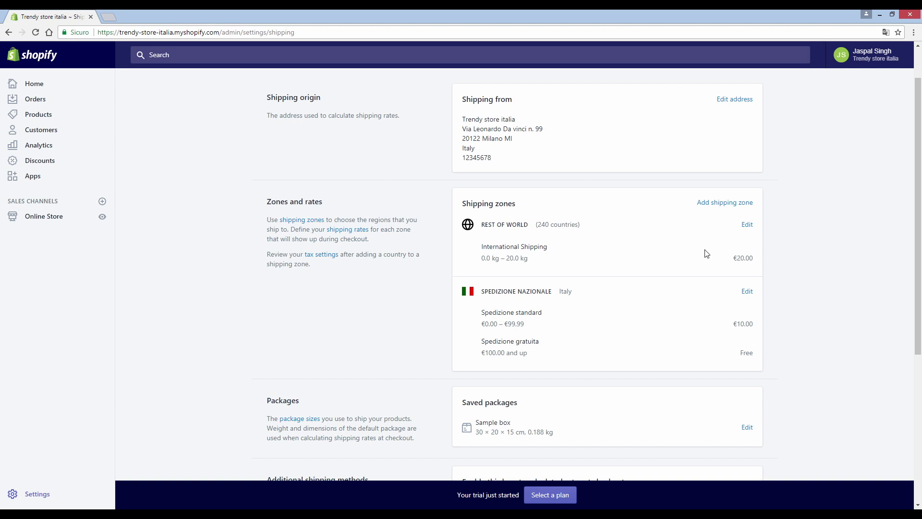
# Step: Remove the Rest of World countries and delete that shipping zone, confirming the deletion
pyautogui.click(747, 226)
pyautogui.scroll(-1, 480, 214)
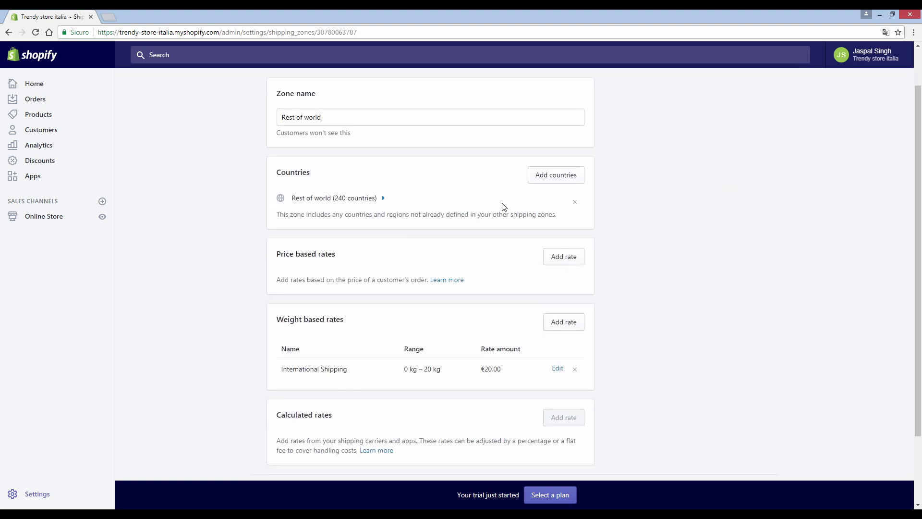
pyautogui.click(319, 199)
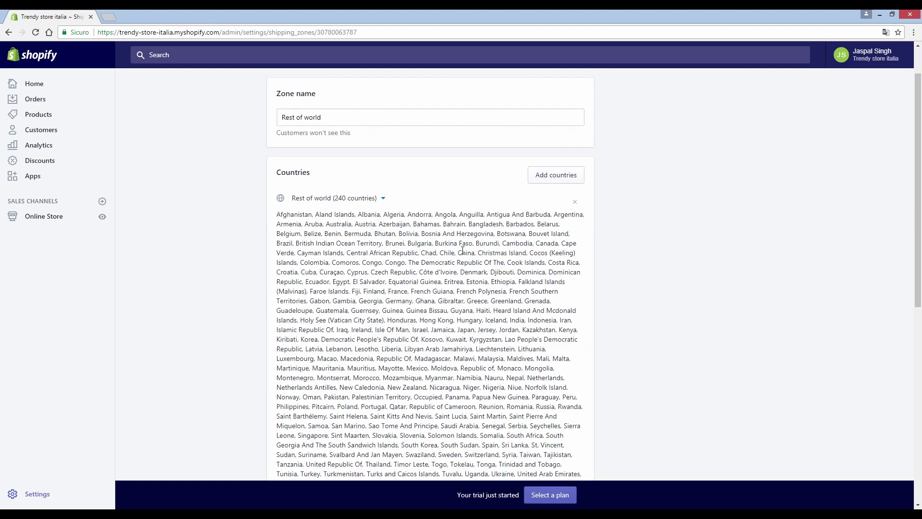
pyautogui.click(576, 201)
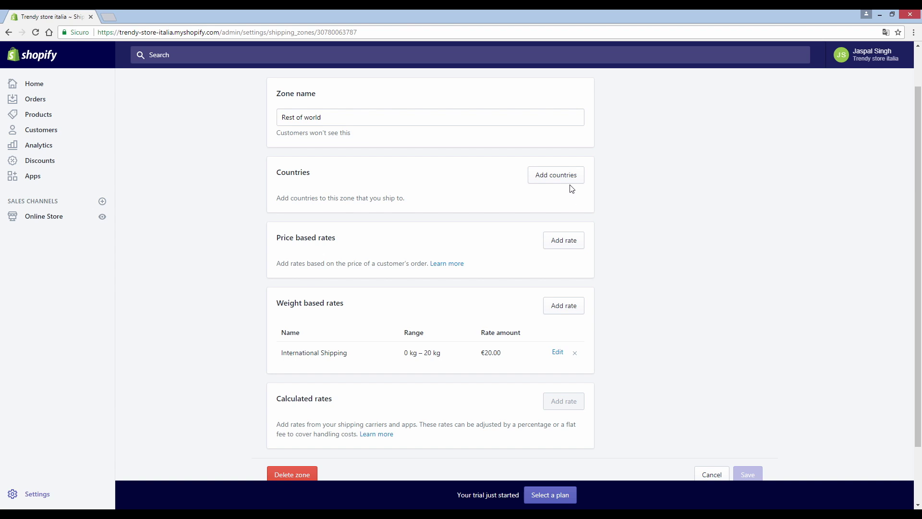
pyautogui.click(570, 178)
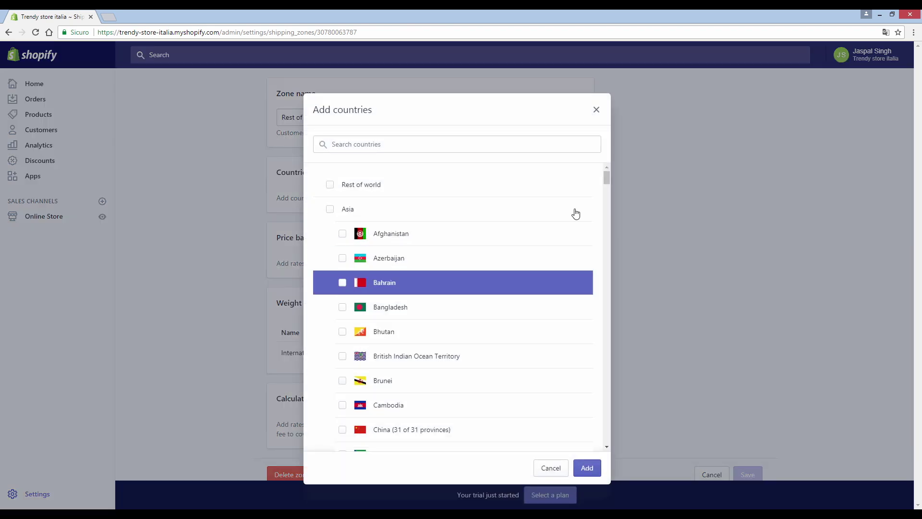
pyautogui.click(597, 109)
pyautogui.scroll(-2, 541, 273)
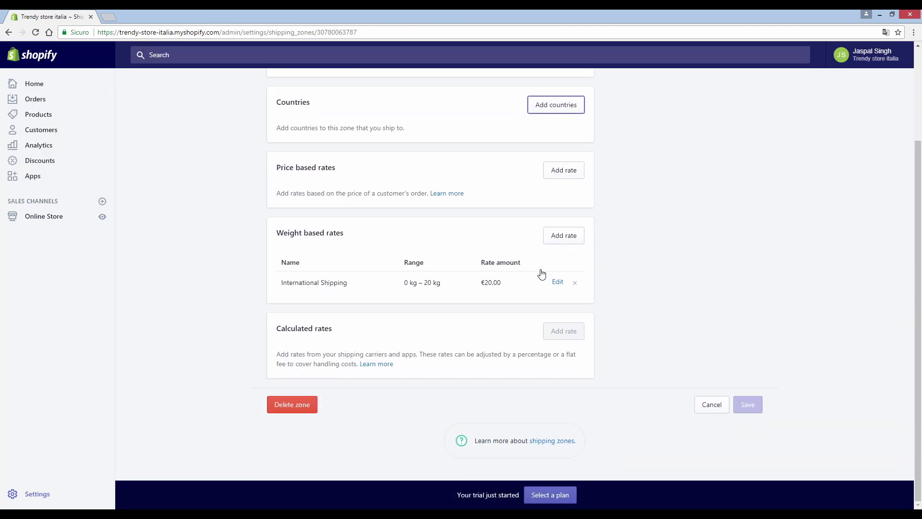
pyautogui.click(293, 405)
pyautogui.click(576, 326)
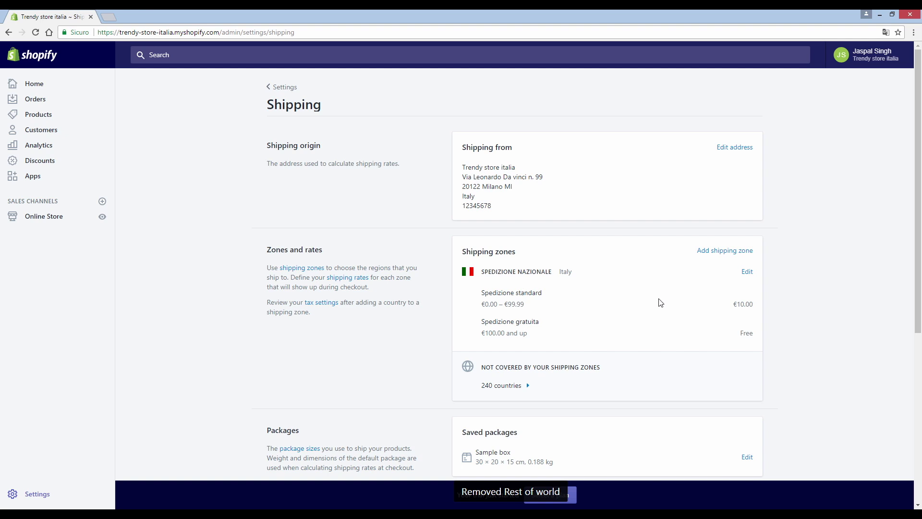
pyautogui.click(718, 258)
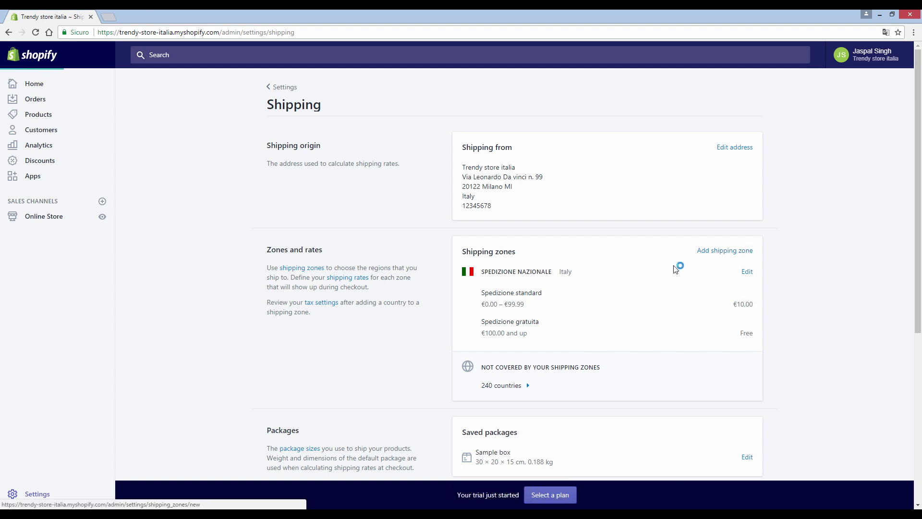
pyautogui.click(444, 166)
pyautogui.write('S')
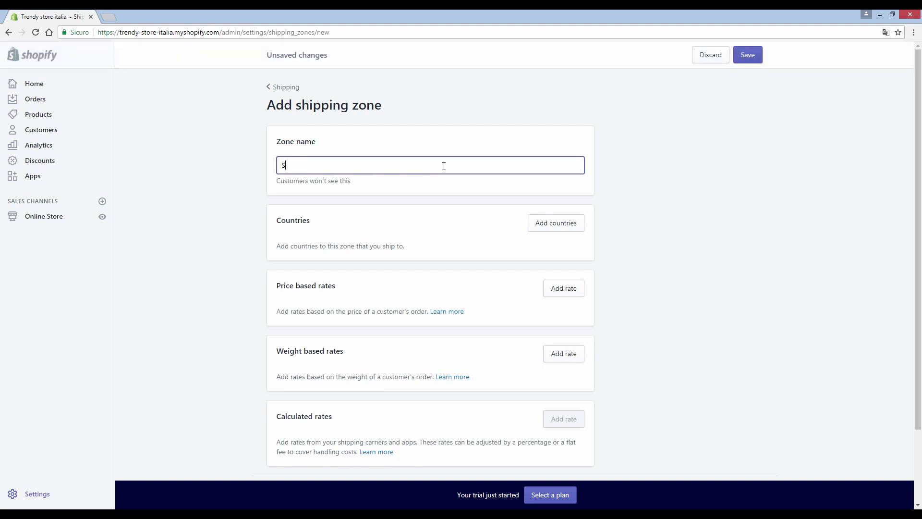
pyautogui.write('tadapediz')
pyautogui.click(556, 223)
pyautogui.scroll(-10, 359, 255)
pyautogui.click(393, 140)
pyautogui.write('unit')
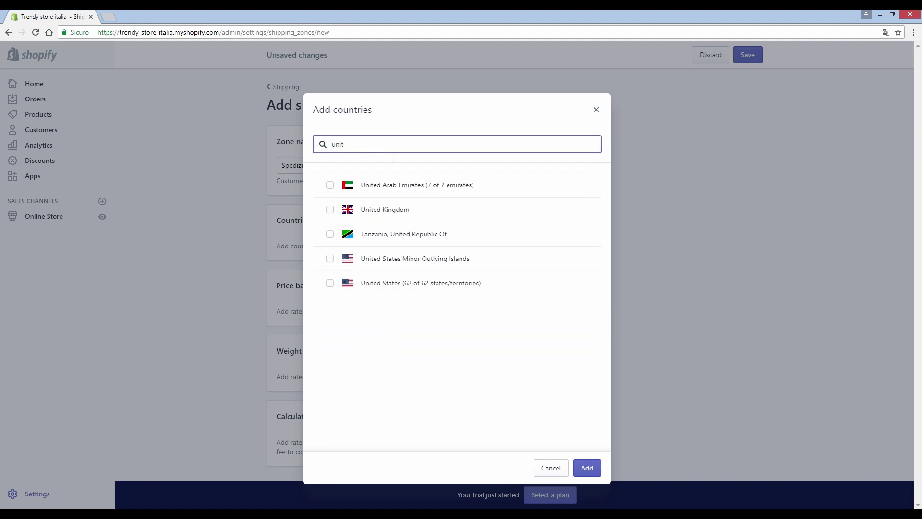
pyautogui.click(329, 283)
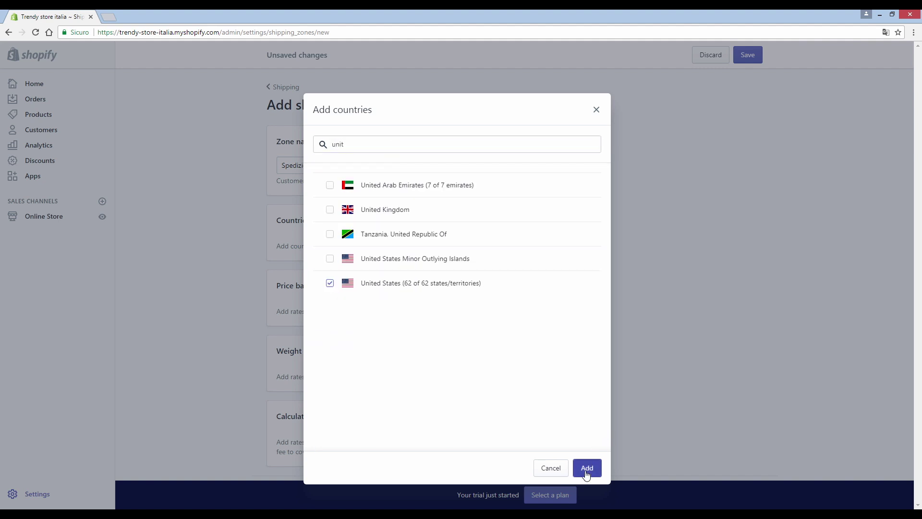
pyautogui.click(586, 474)
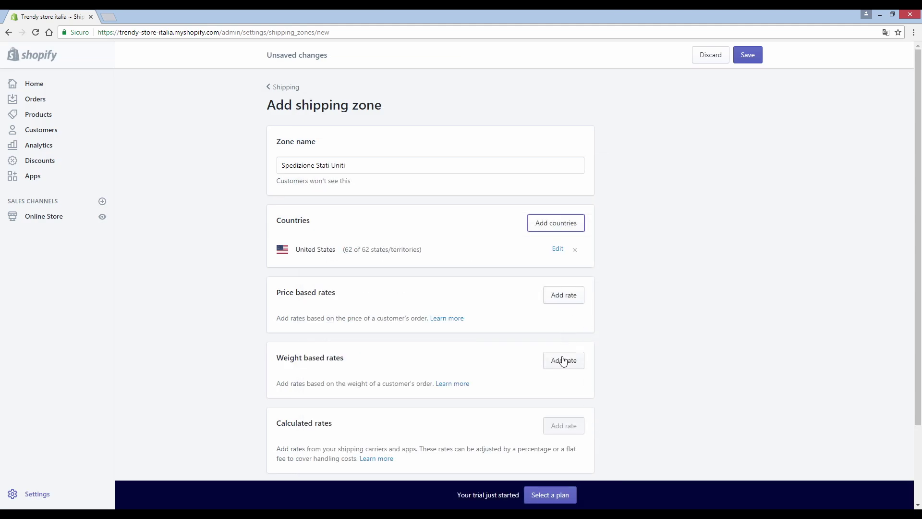
pyautogui.click(563, 360)
pyautogui.click(361, 278)
pyautogui.click(596, 160)
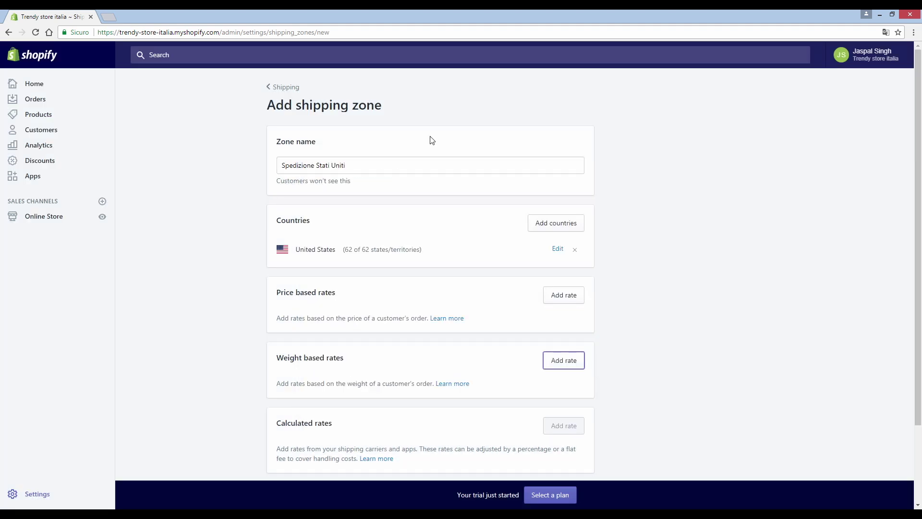
pyautogui.click(270, 88)
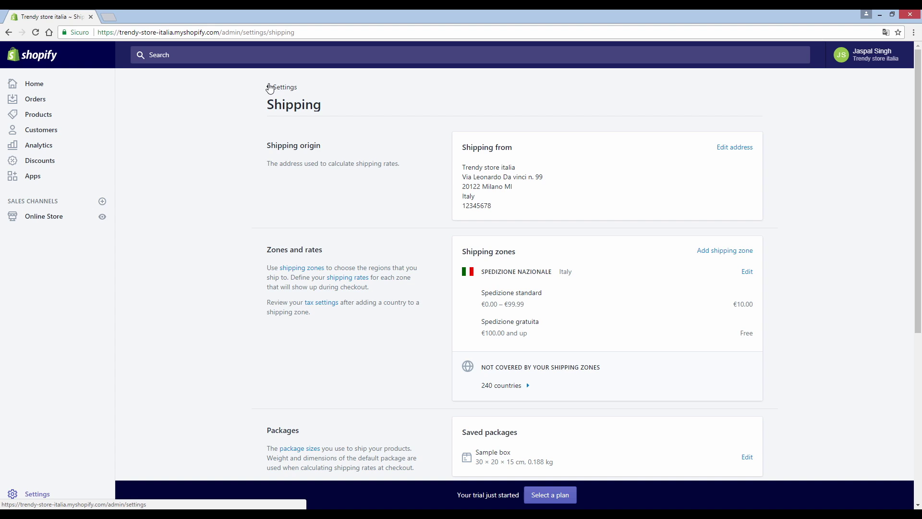
pyautogui.click(48, 219)
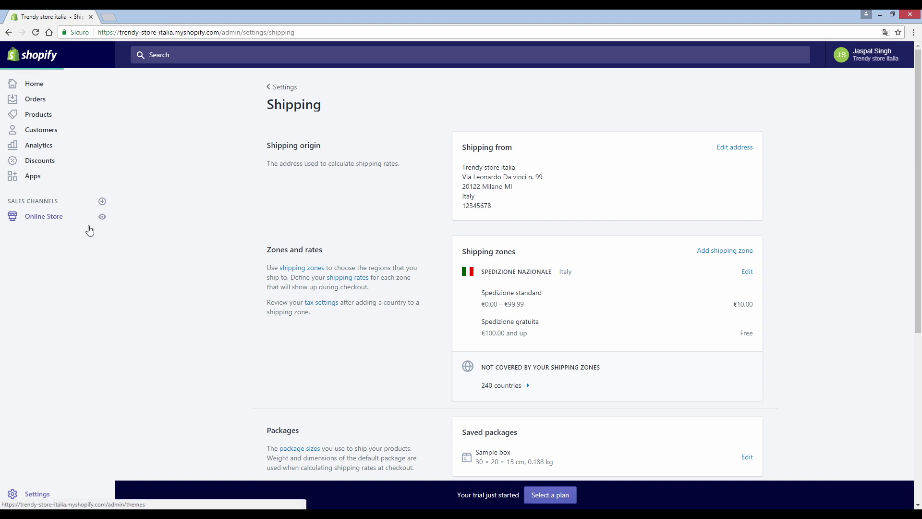
# Step: Go to the Online Store's Domains settings page
pyautogui.click(136, 33)
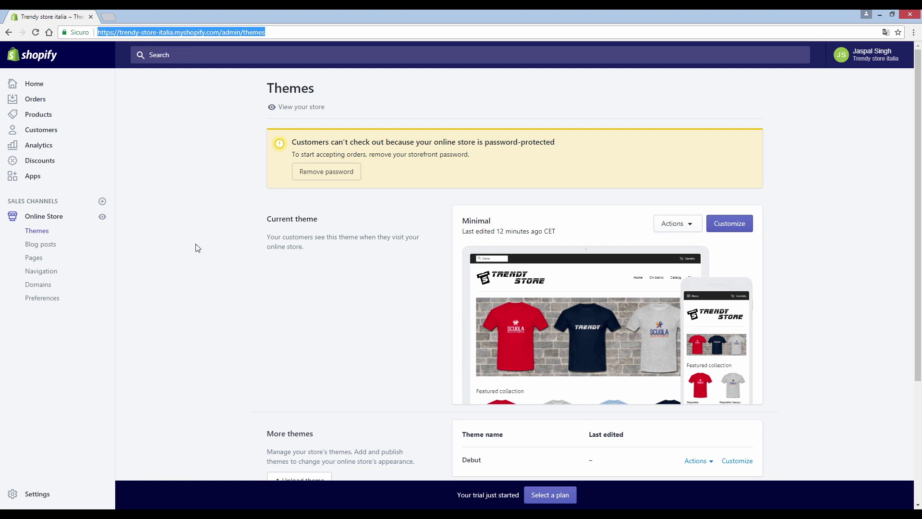
pyautogui.click(43, 285)
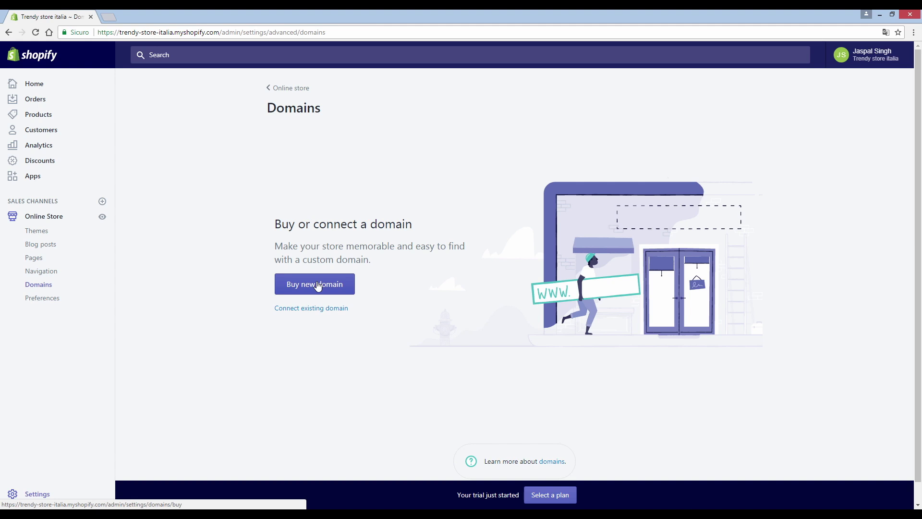
# Step: Search 'trendystoreitalia2' under Buy domain, compare the .it and .com prices, then go back to Domains
pyautogui.click(317, 287)
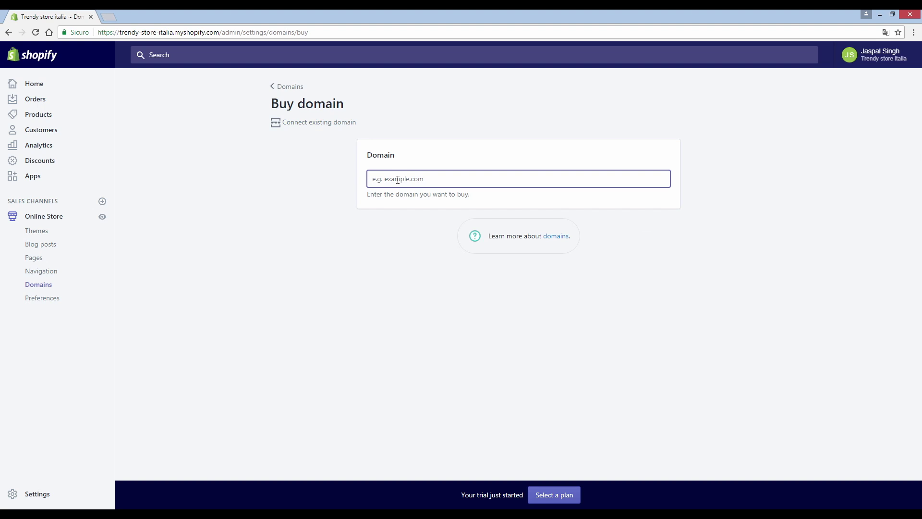
pyautogui.write('trendystore')
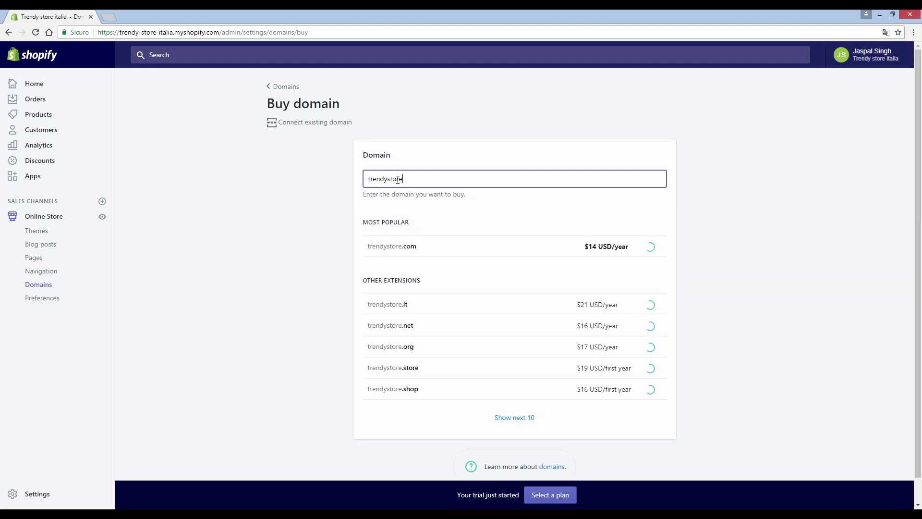
pyautogui.write('italia')
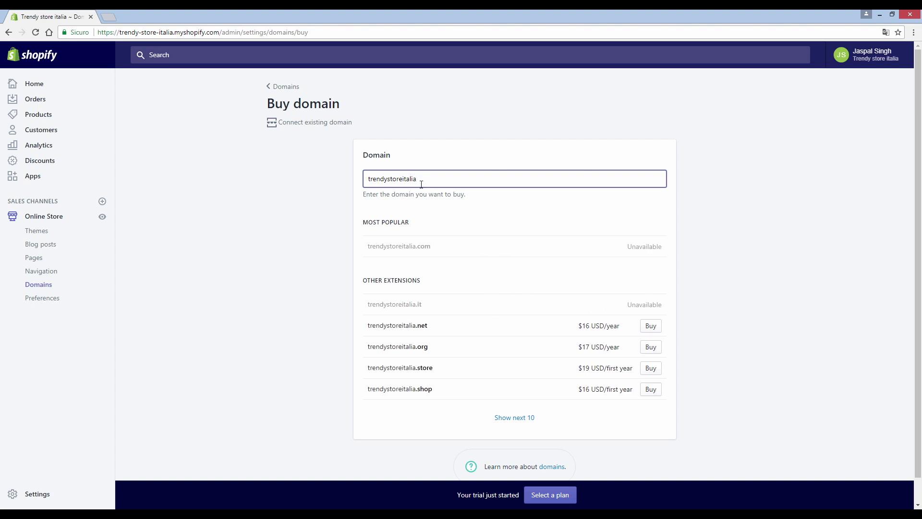
pyautogui.write('2')
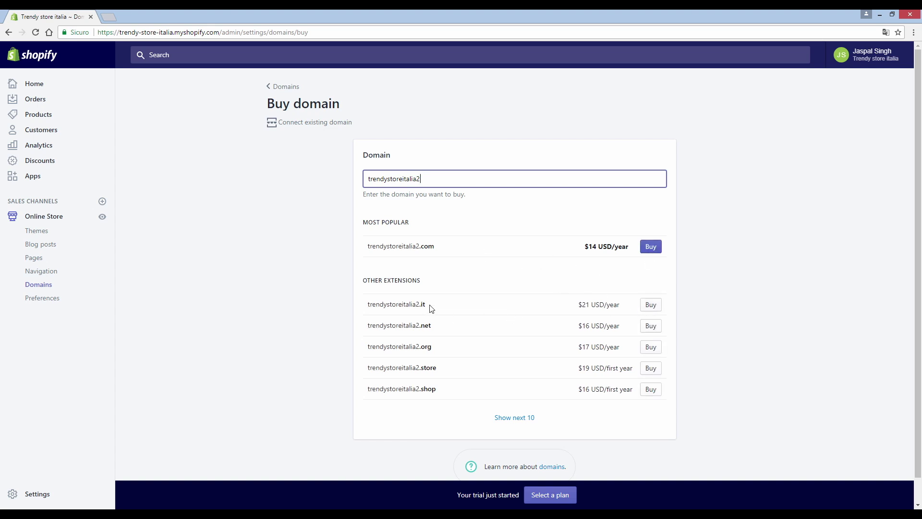
pyautogui.moveTo(431, 308); pyautogui.dragTo(369, 305)
pyautogui.moveTo(436, 308); pyautogui.dragTo(366, 306)
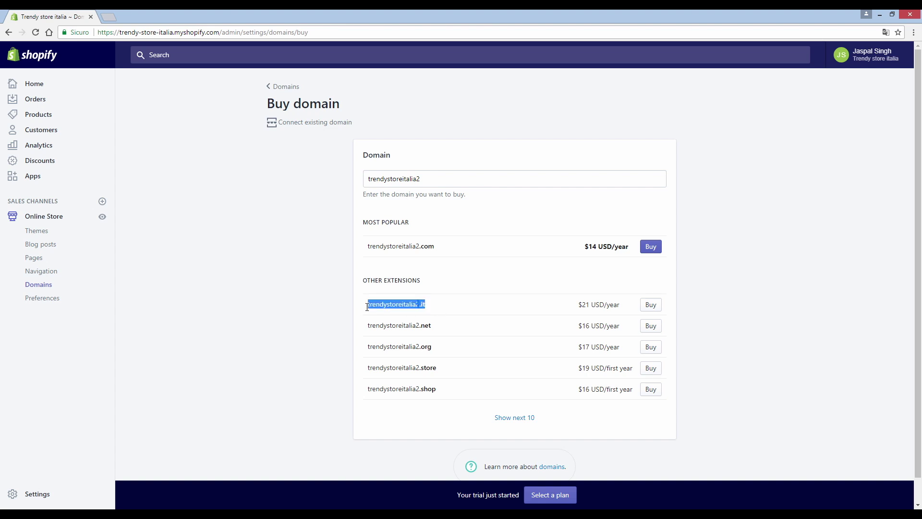
pyautogui.moveTo(443, 254); pyautogui.dragTo(356, 251)
pyautogui.click(344, 257)
pyautogui.click(282, 87)
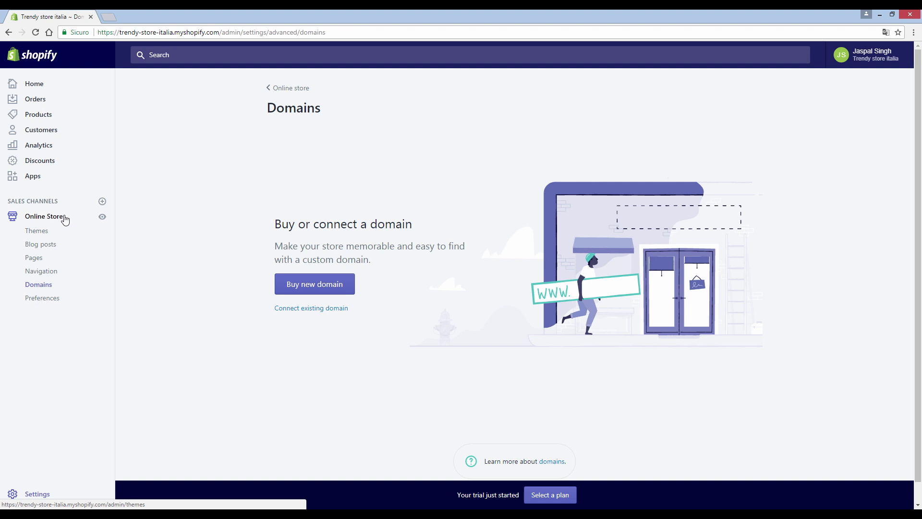
# Step: In the live storefront, add a Maglietta in Taglia m and Colore giallo to the cart
pyautogui.click(102, 216)
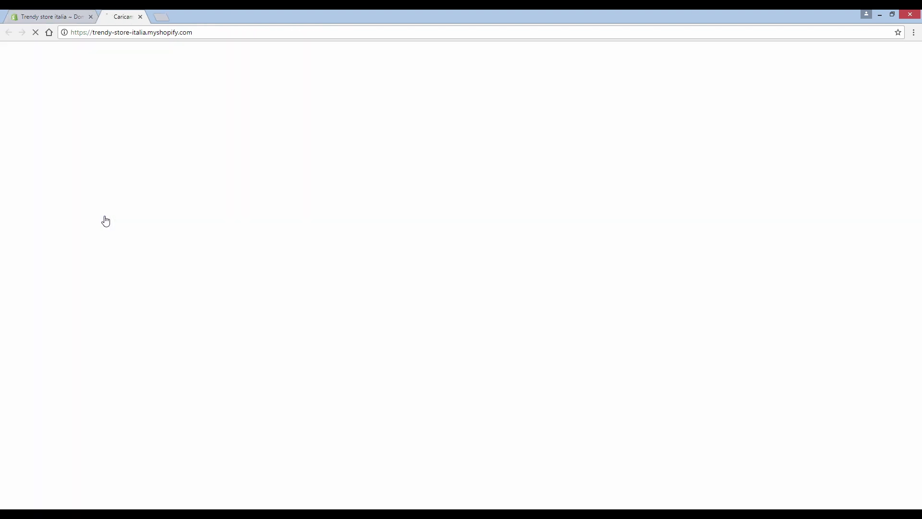
pyautogui.scroll(-7, 447, 283)
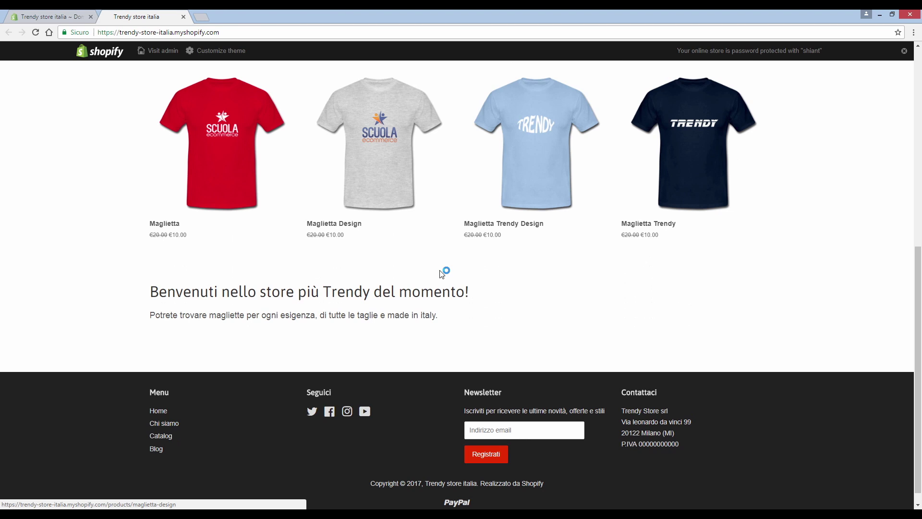
pyautogui.scroll(7, 452, 293)
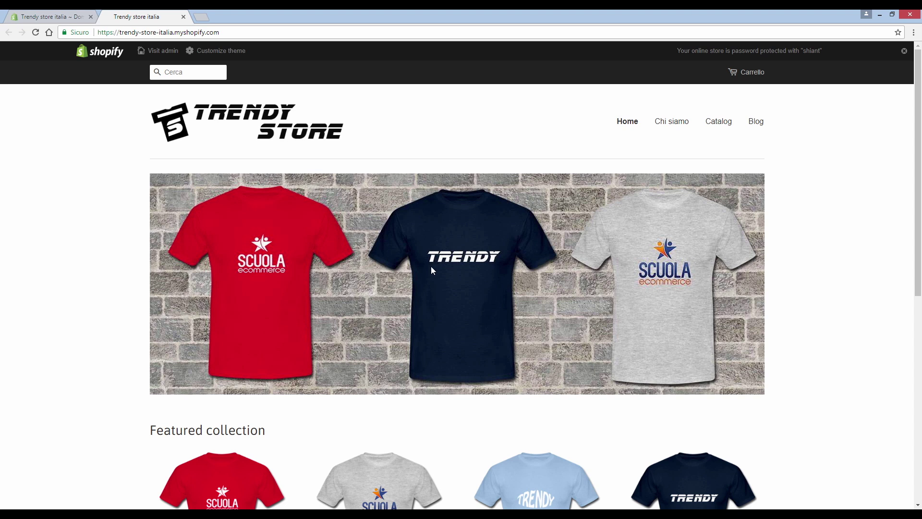
pyautogui.scroll(-2, 396, 368)
pyautogui.click(221, 390)
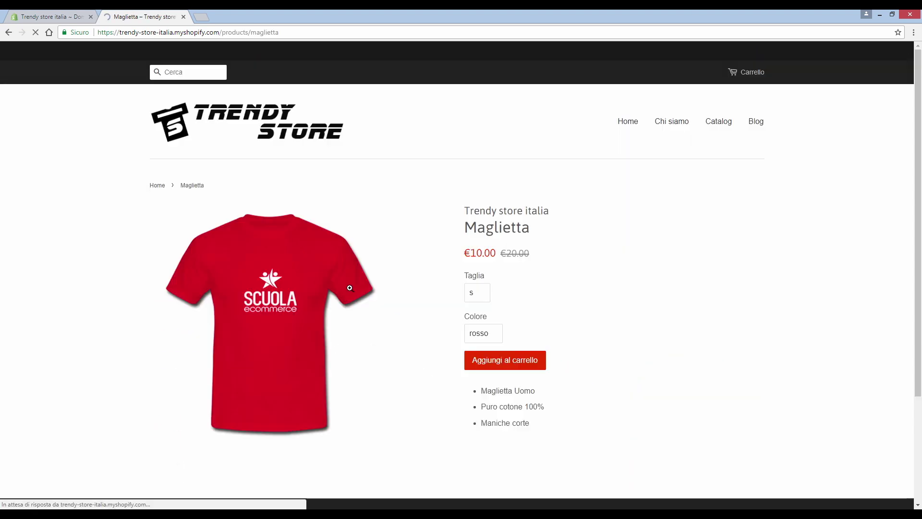
pyautogui.click(486, 296)
pyautogui.click(480, 323)
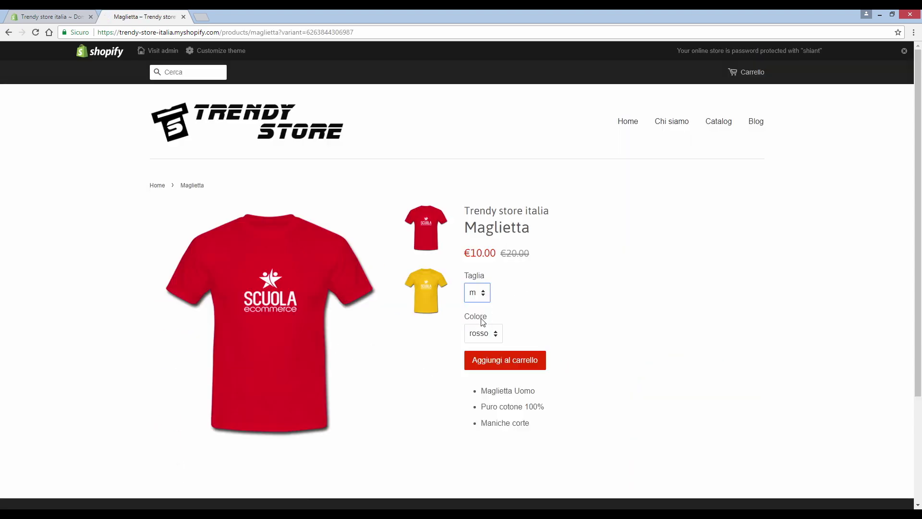
pyautogui.click(483, 337)
pyautogui.click(480, 359)
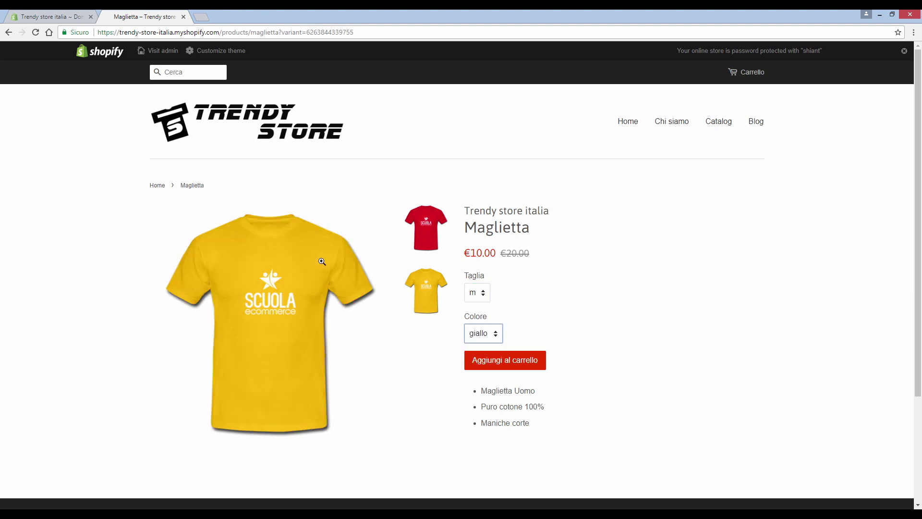
pyautogui.click(506, 362)
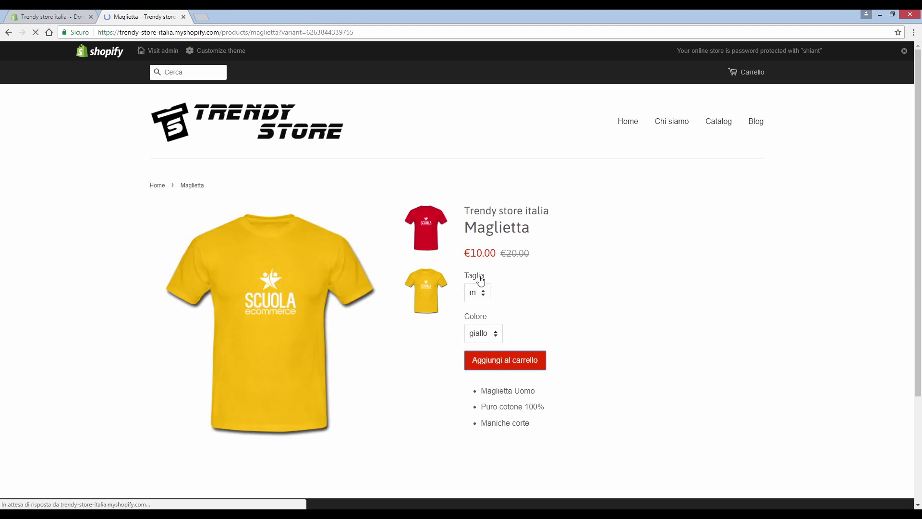
# Step: Browse the Chi siamo and Blog pages, then follow the store's Facebook and Instagram links
pyautogui.scroll(-2, 545, 340)
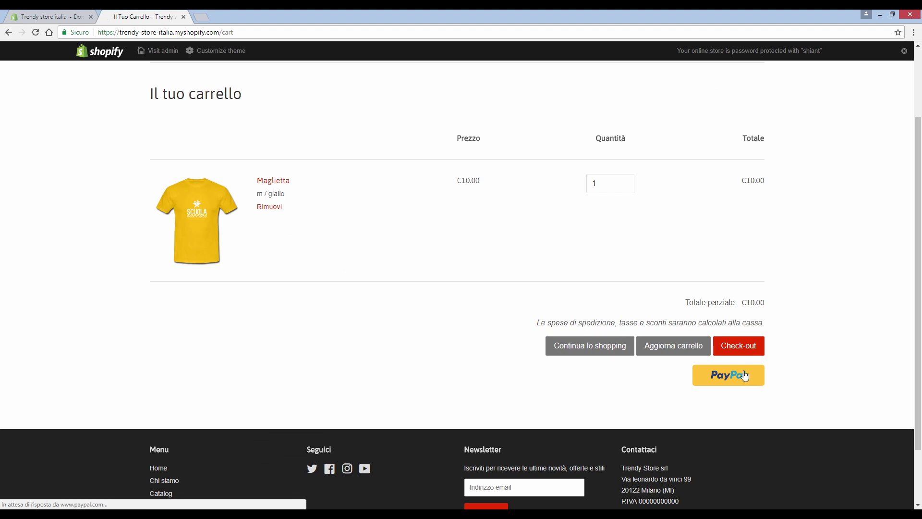
pyautogui.scroll(2, 500, 150)
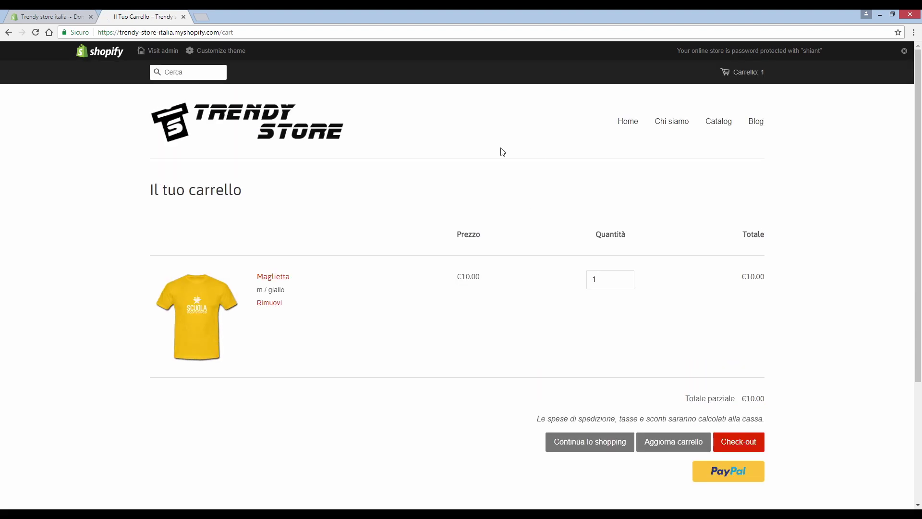
pyautogui.click(681, 125)
pyautogui.click(756, 124)
pyautogui.click(676, 127)
pyautogui.scroll(-8, 374, 341)
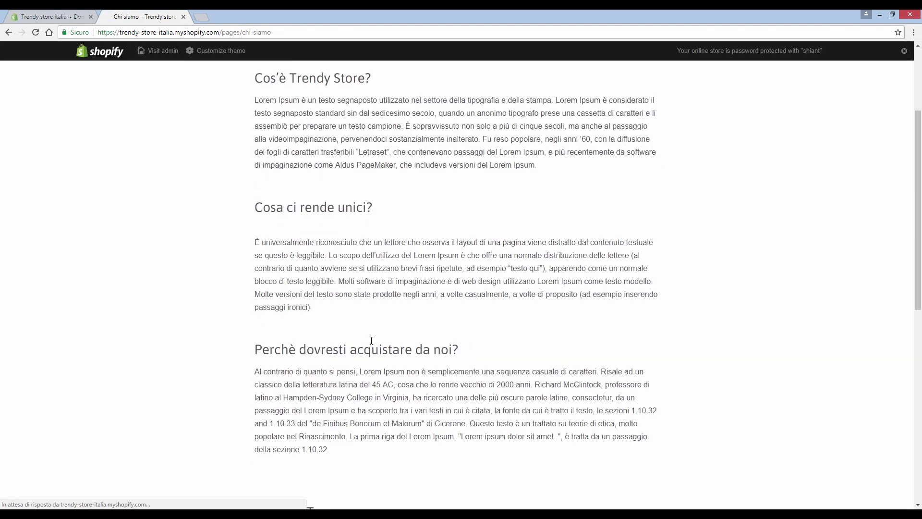
pyautogui.scroll(-4, 384, 428)
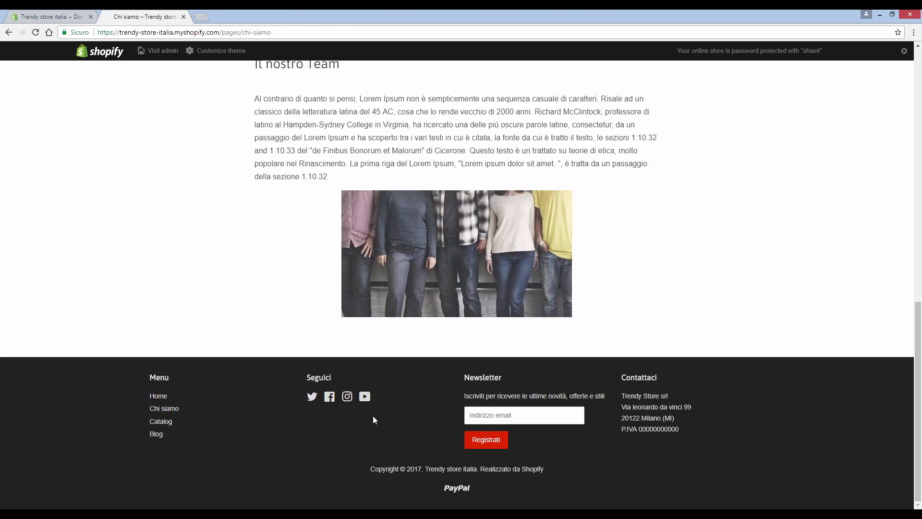
pyautogui.click(335, 396)
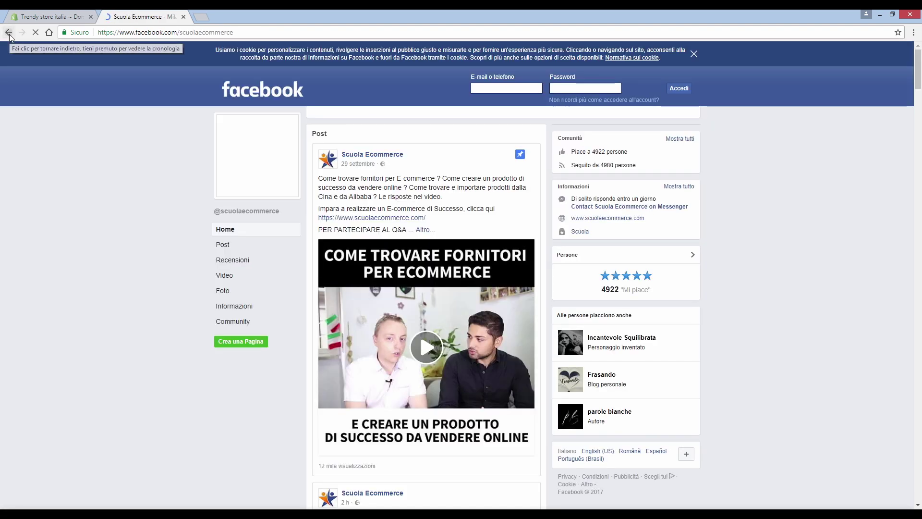
pyautogui.click(9, 33)
pyautogui.click(349, 396)
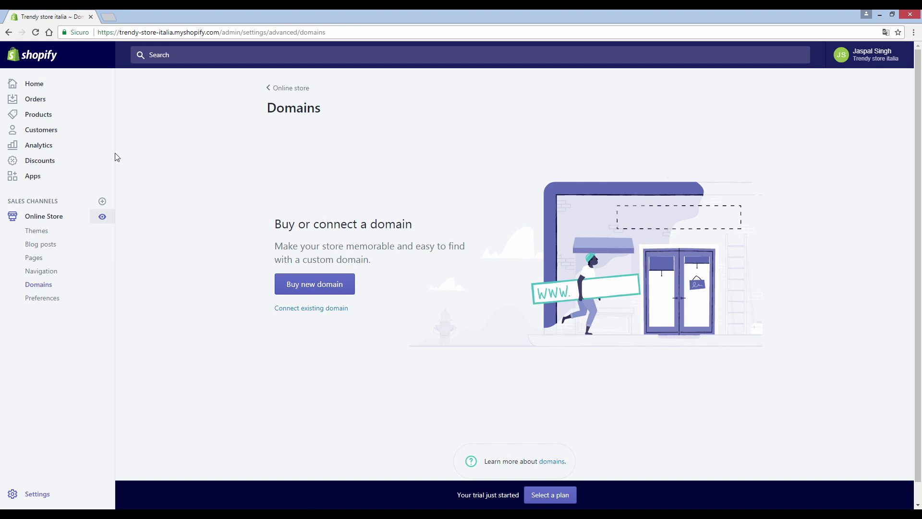
# Step: Open the Shopify App Store from the admin Apps page and scroll to Product Sourcing and Marketing apps
pyautogui.click(65, 184)
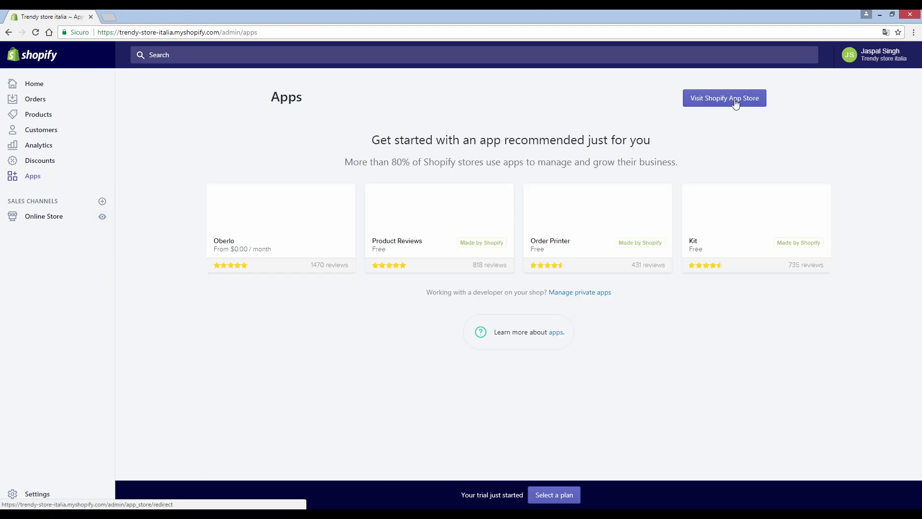
pyautogui.click(734, 98)
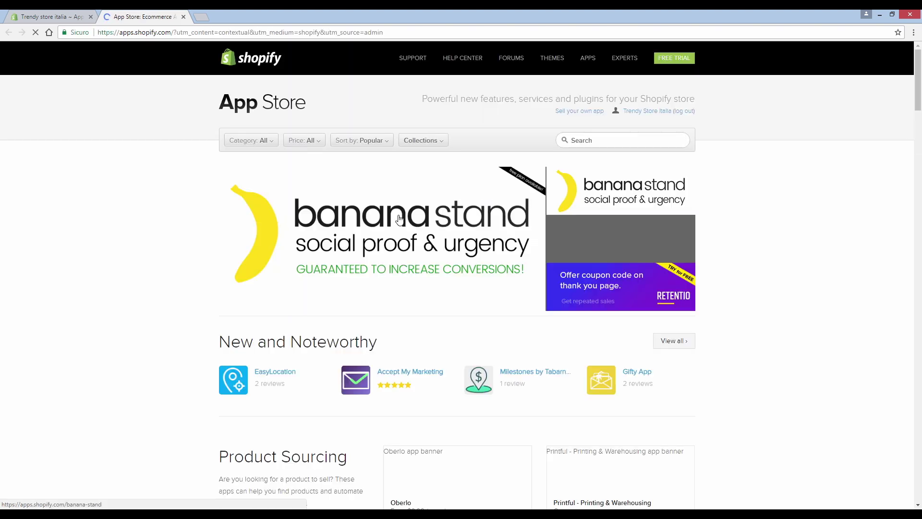
pyautogui.scroll(-4, 313, 196)
pyautogui.scroll(-3, 435, 250)
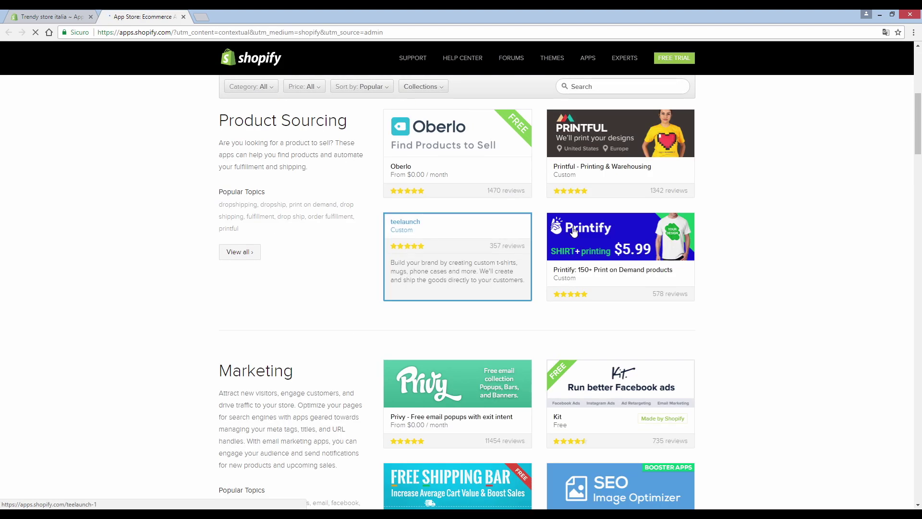
pyautogui.scroll(-1, 529, 335)
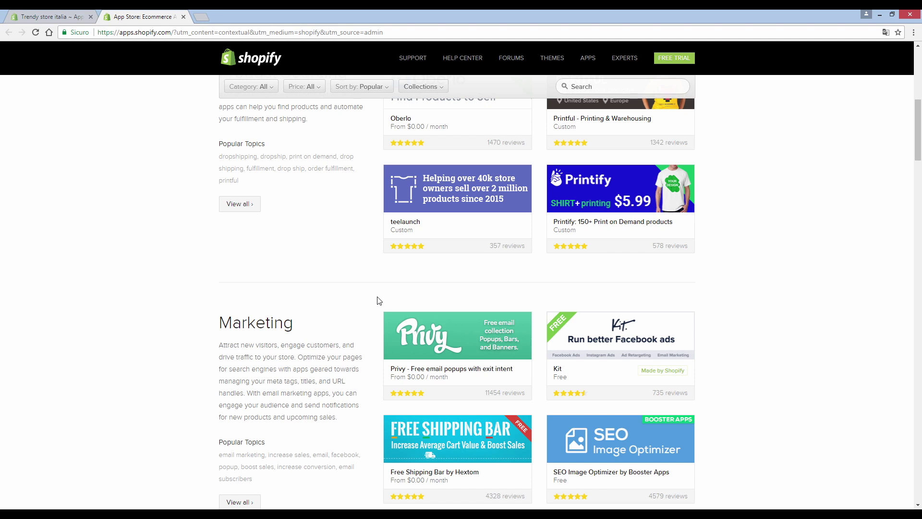
# Step: Open the live Trendy Store storefront from admin and scroll through its banner and Featured collection
pyautogui.click(62, 16)
pyautogui.click(103, 217)
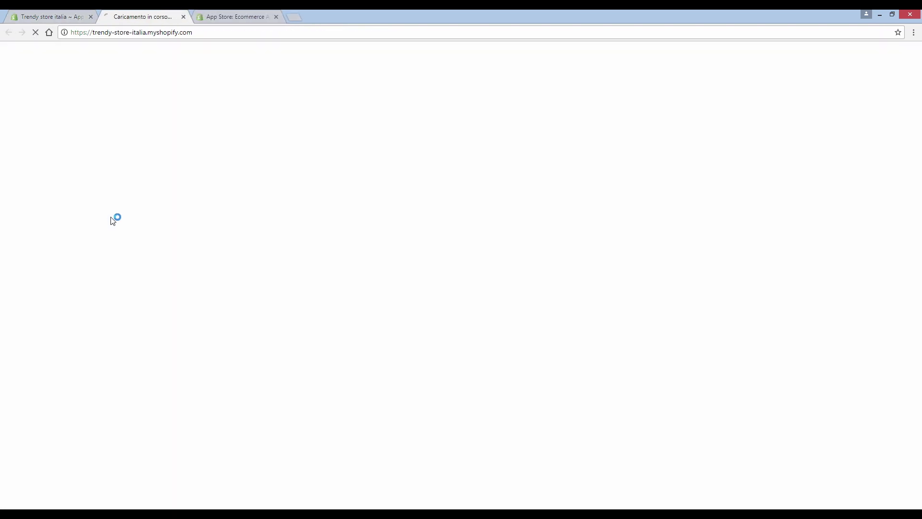
pyautogui.scroll(-2, 176, 200)
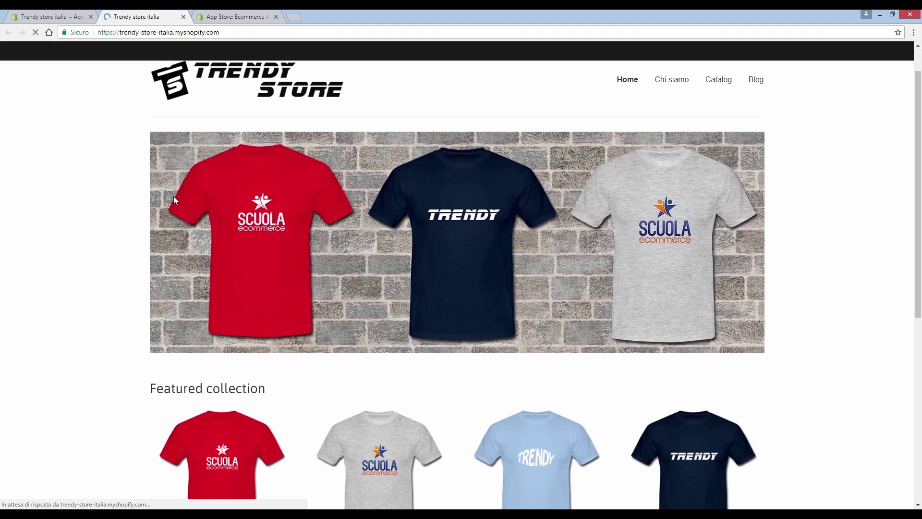
pyautogui.scroll(-4, 230, 213)
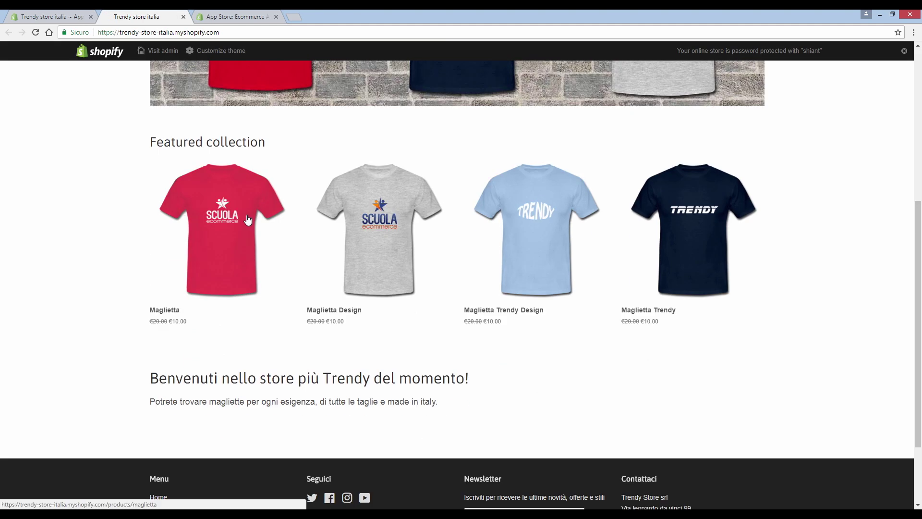
pyautogui.scroll(6, 247, 219)
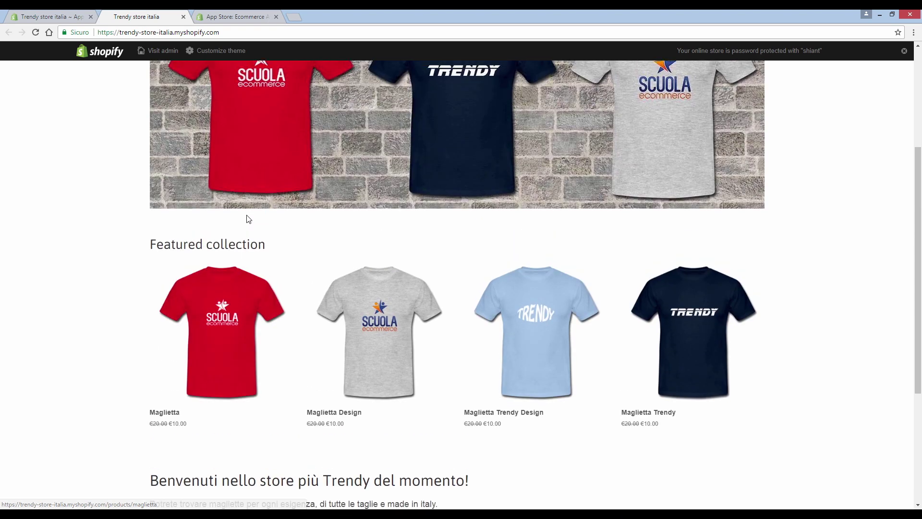